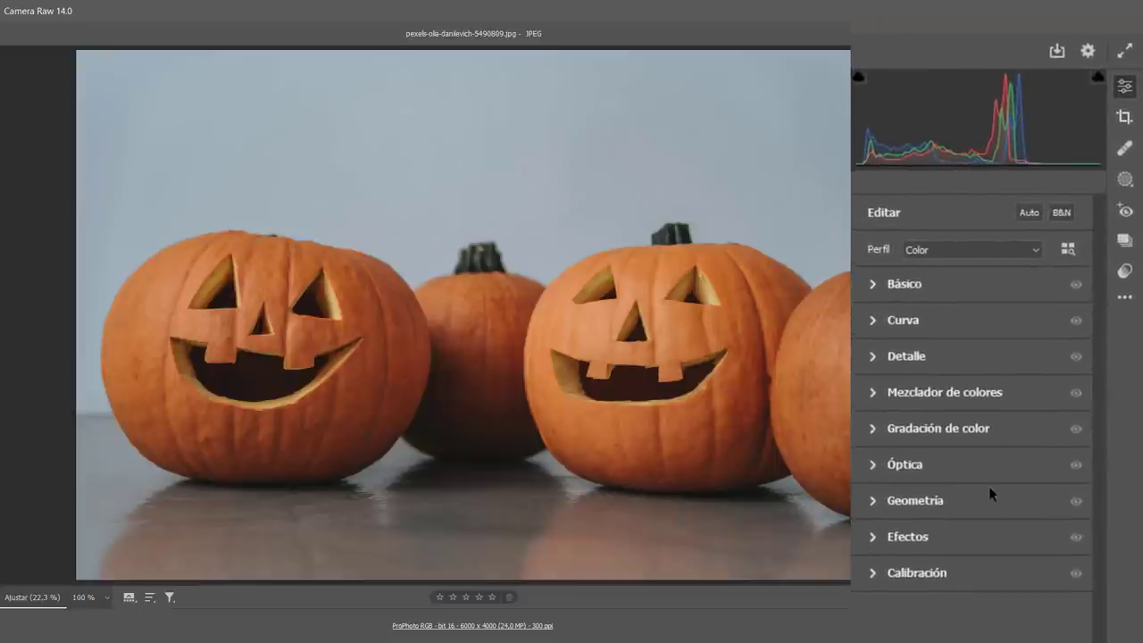
Try raising the whole photo's exposure to +0.05 in the basic adjustments, and reset it to 0.
{"action": "left_click", "coordinate": [890, 283]}
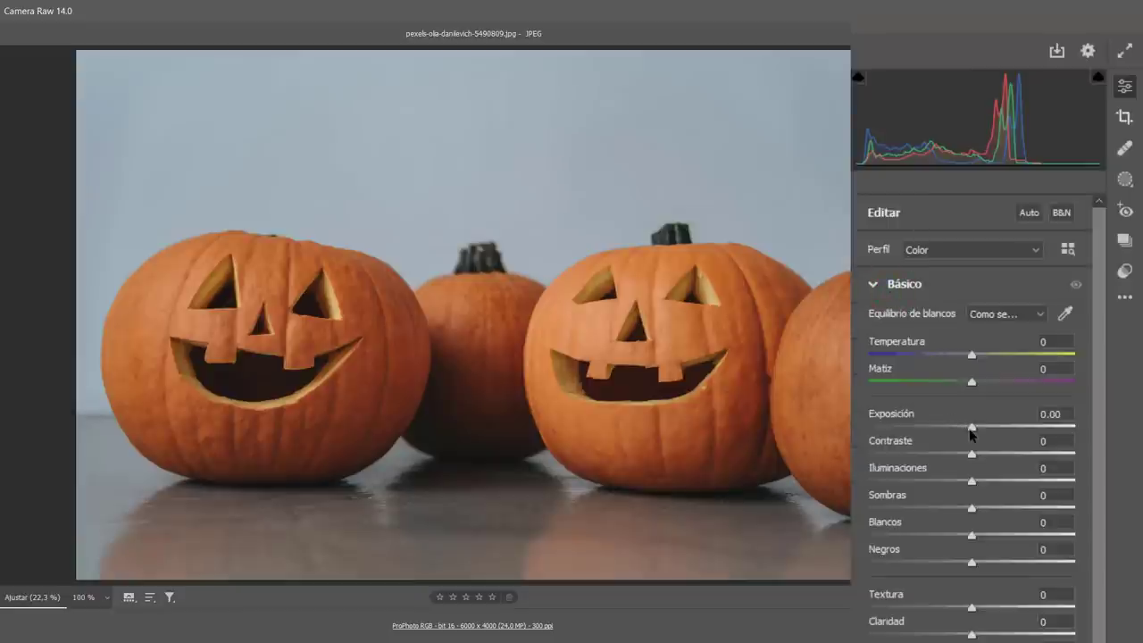
{"action": "mouse_move", "coordinate": [972, 433]}
{"action": "left_mouse_down"}
{"action": "mouse_move", "coordinate": [1041, 434]}
{"action": "mouse_move", "coordinate": [973, 432]}
{"action": "left_mouse_up"}
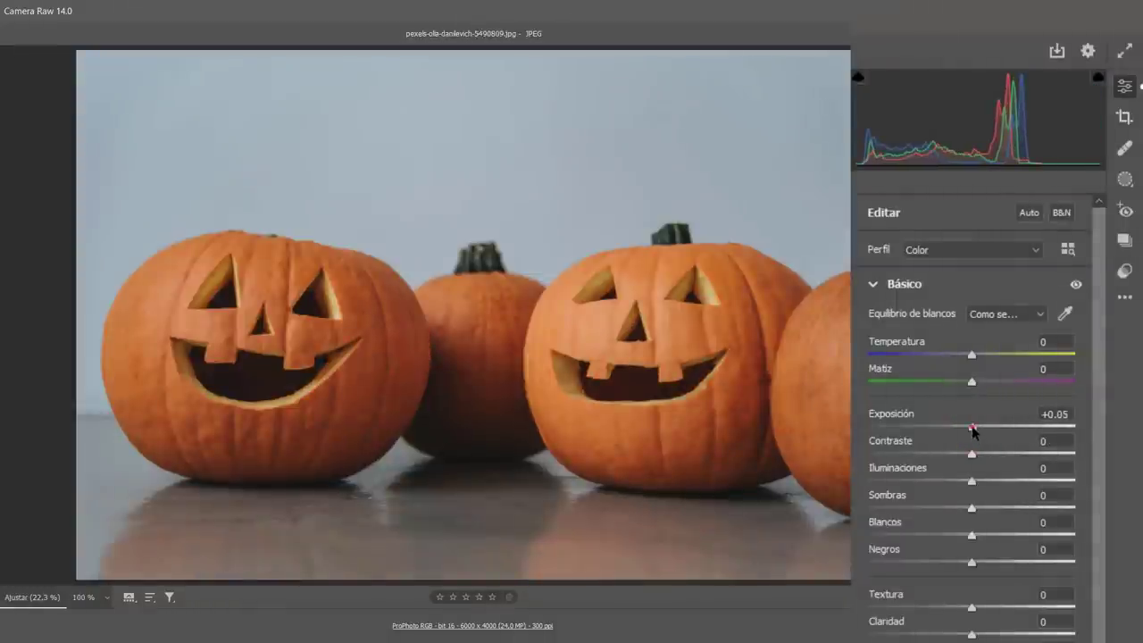
{"action": "double_click", "coordinate": [973, 430]}
{"action": "left_click", "coordinate": [920, 288]}
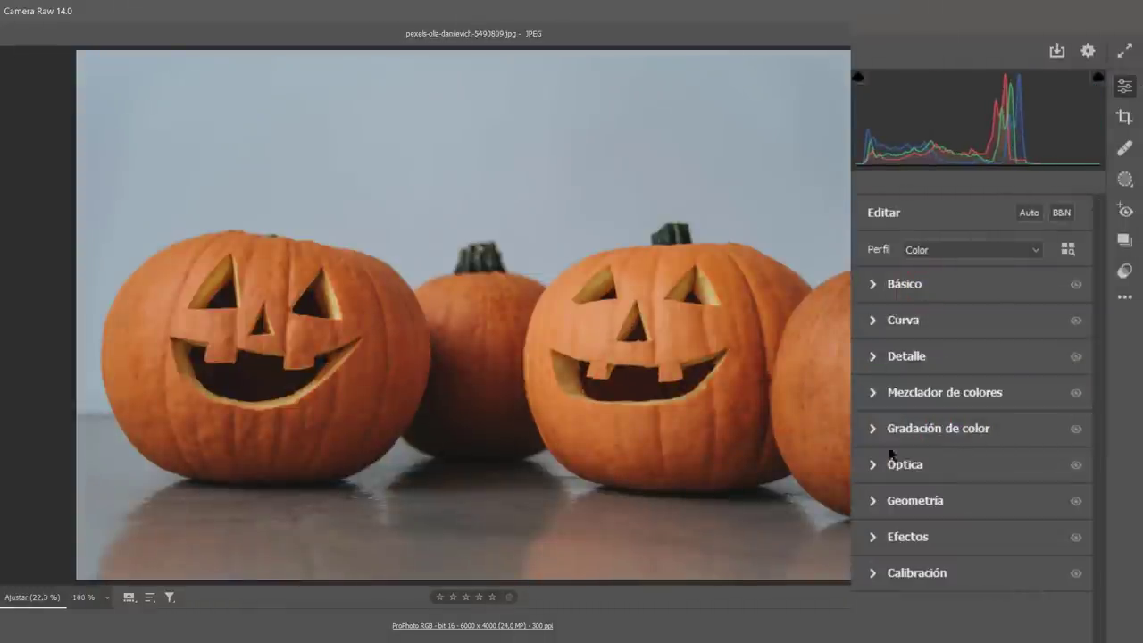
Try shifting the oranges (Naranjas) hue to -100 in the colour mixer, and reset it to 0.
{"action": "left_click", "coordinate": [867, 398]}
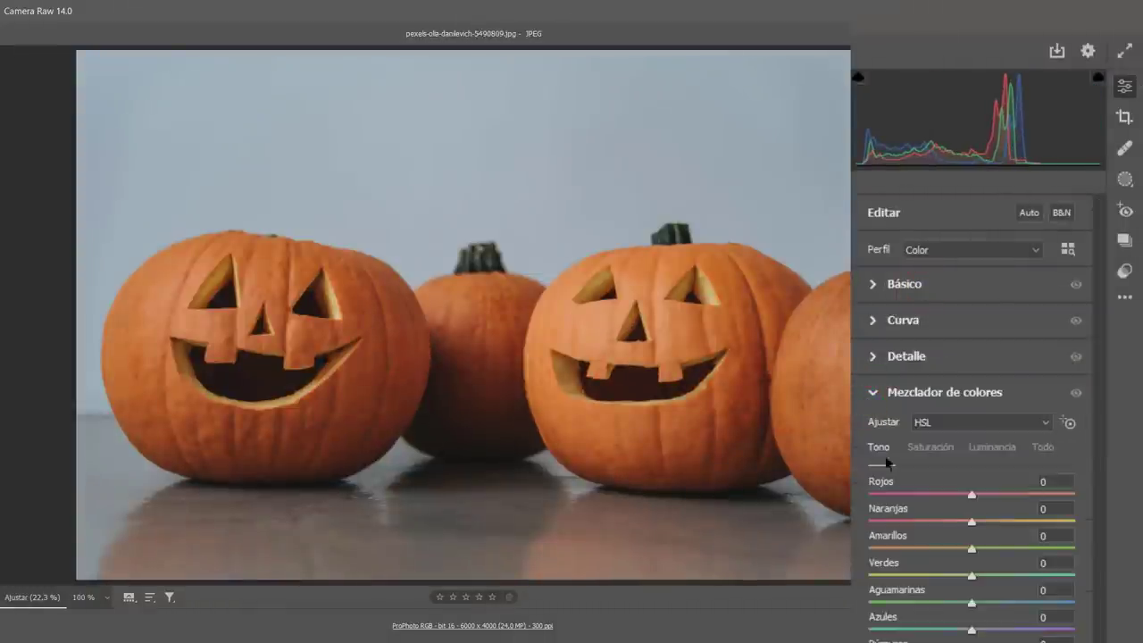
{"action": "left_click_drag", "start_coordinate": [972, 522], "coordinate": [869, 521]}
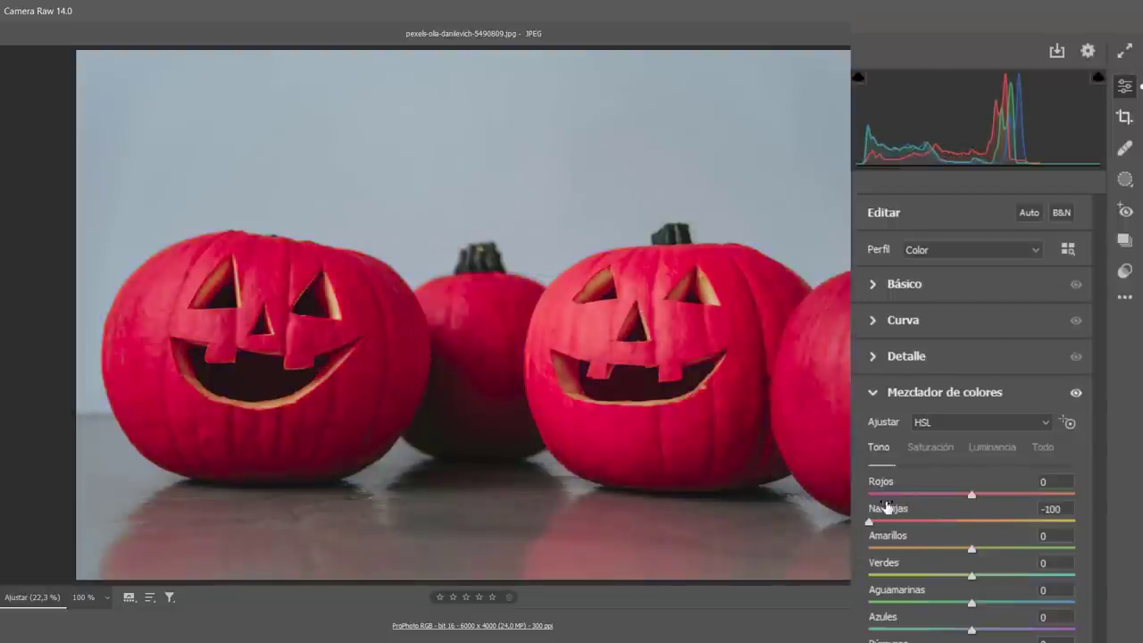
{"action": "double_click", "coordinate": [869, 523]}
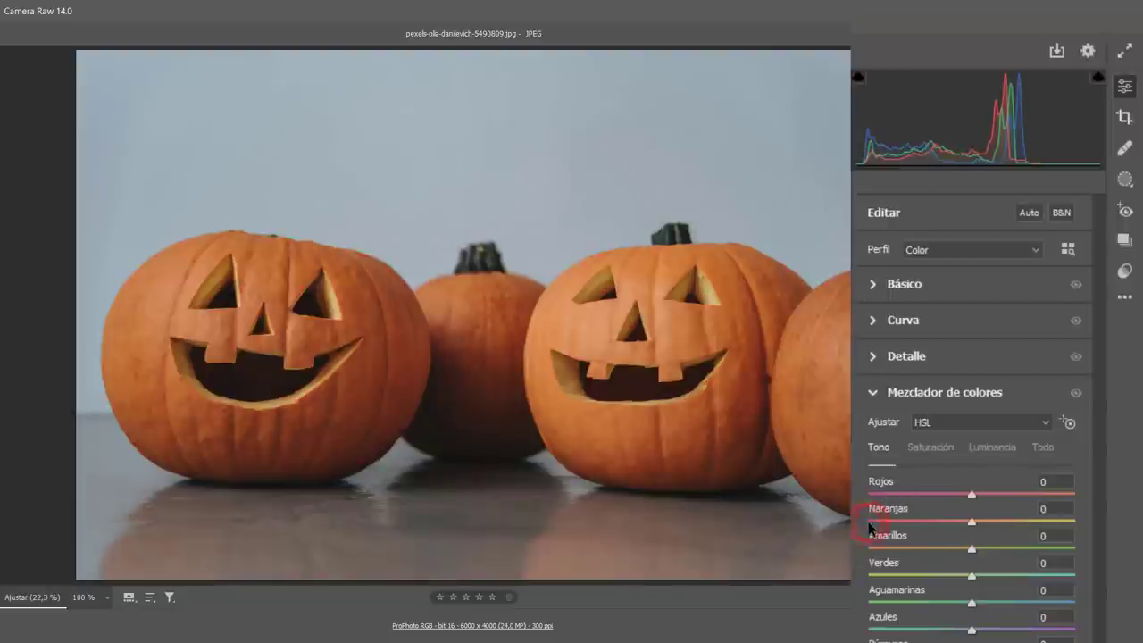
{"action": "left_click", "coordinate": [902, 395]}
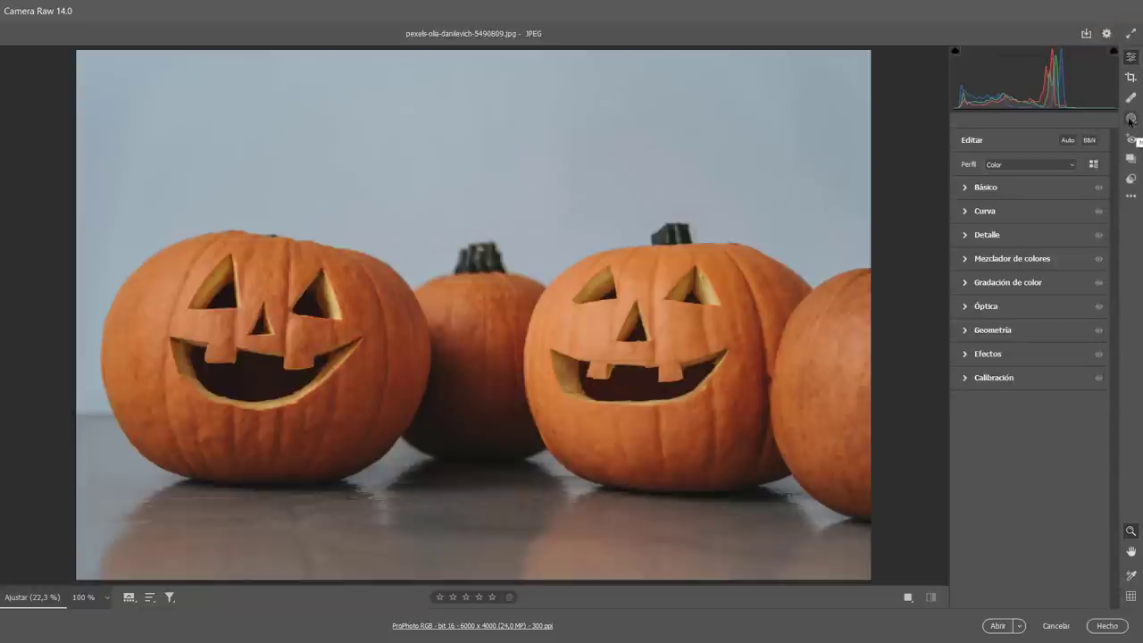
Create a new brush mask and paint it over the whole carved pumpkin at the photo's left side.
{"action": "left_click", "coordinate": [1128, 118]}
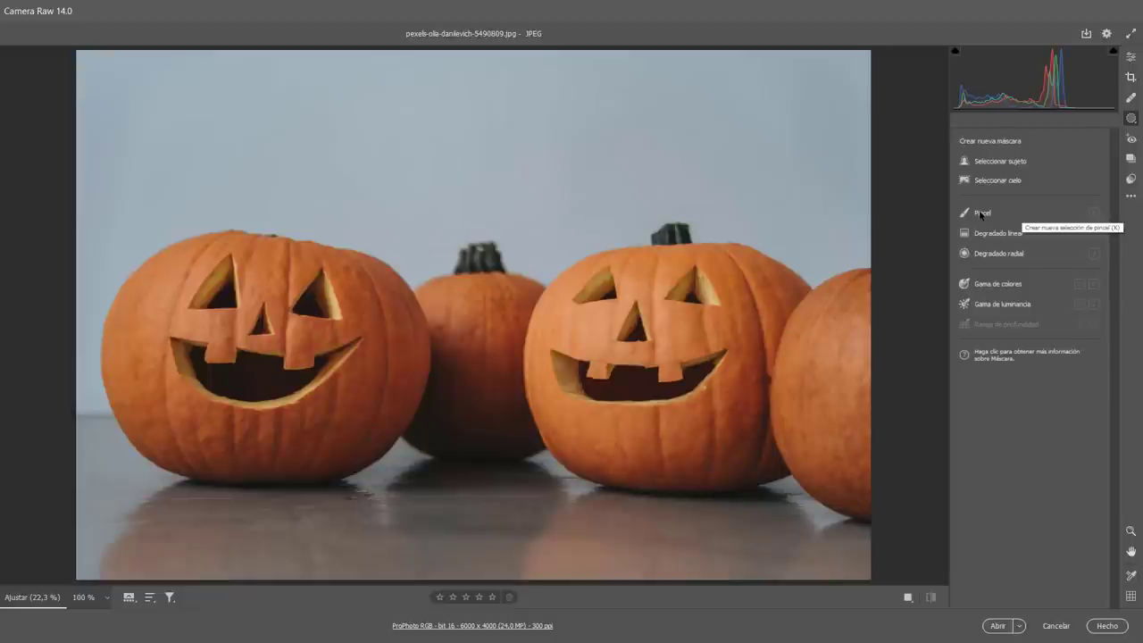
{"action": "left_click", "coordinate": [981, 214]}
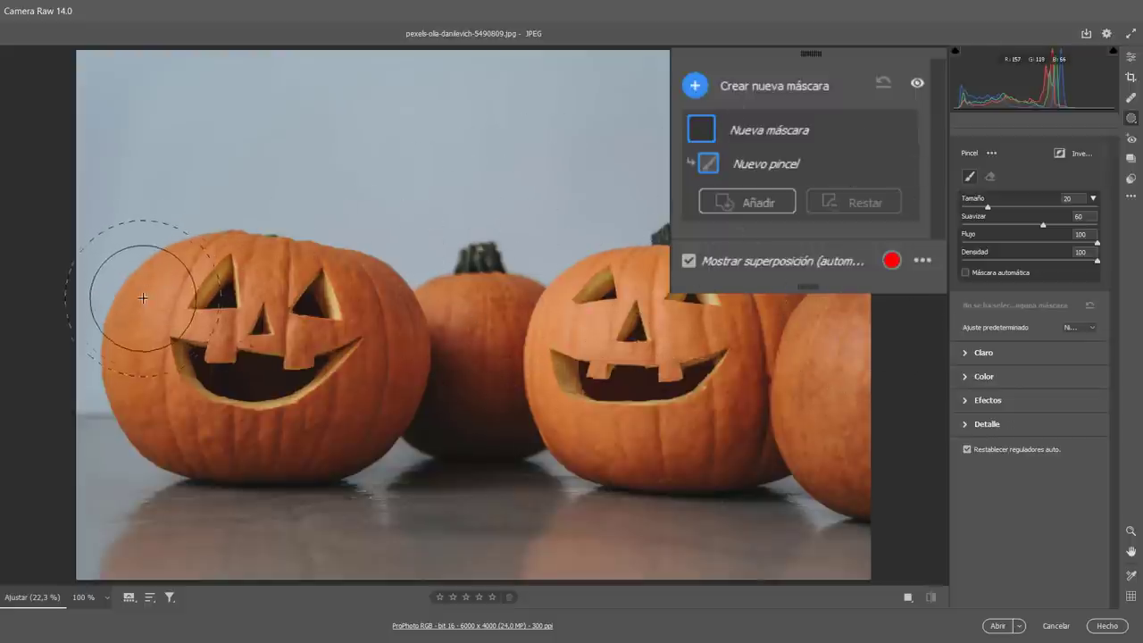
{"action": "mouse_move", "coordinate": [140, 299]}
{"action": "left_mouse_down"}
{"action": "mouse_move", "coordinate": [326, 291]}
{"action": "mouse_move", "coordinate": [352, 310]}
{"action": "mouse_move", "coordinate": [345, 364]}
{"action": "mouse_move", "coordinate": [319, 400]}
{"action": "mouse_move", "coordinate": [237, 416]}
{"action": "mouse_move", "coordinate": [182, 390]}
{"action": "mouse_move", "coordinate": [167, 363]}
{"action": "mouse_move", "coordinate": [205, 356]}
{"action": "left_mouse_up"}
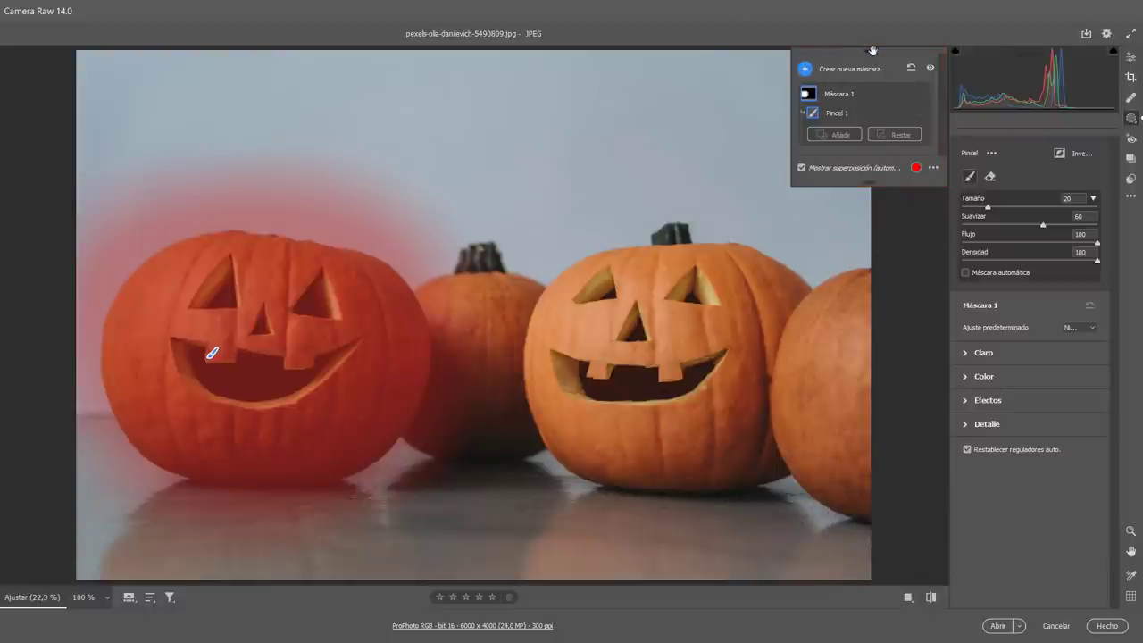
Dock the mask list beside the adjustments and float it over the image again, switching all masks off and on.
{"action": "mouse_move", "coordinate": [872, 50]}
{"action": "left_mouse_down"}
{"action": "mouse_move", "coordinate": [482, 114]}
{"action": "mouse_move", "coordinate": [353, 164]}
{"action": "mouse_move", "coordinate": [237, 115]}
{"action": "mouse_move", "coordinate": [242, 132]}
{"action": "mouse_move", "coordinate": [849, 110]}
{"action": "mouse_move", "coordinate": [720, 121]}
{"action": "mouse_move", "coordinate": [864, 105]}
{"action": "mouse_move", "coordinate": [757, 114]}
{"action": "mouse_move", "coordinate": [855, 103]}
{"action": "mouse_move", "coordinate": [869, 56]}
{"action": "left_mouse_up"}
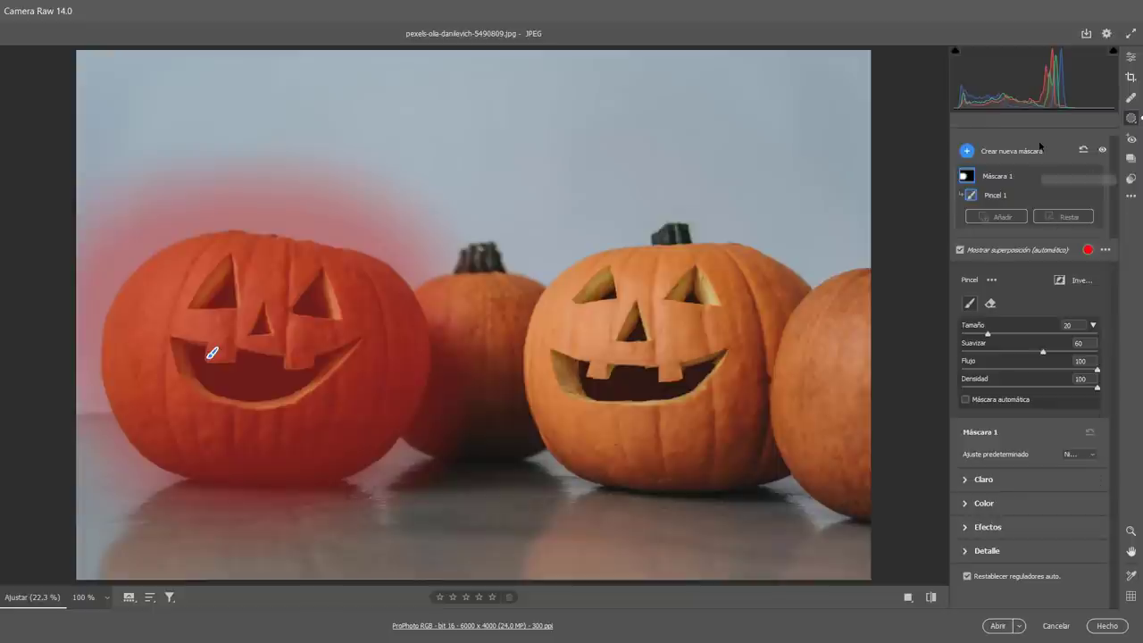
{"action": "left_click_drag", "start_coordinate": [1027, 128], "coordinate": [865, 55]}
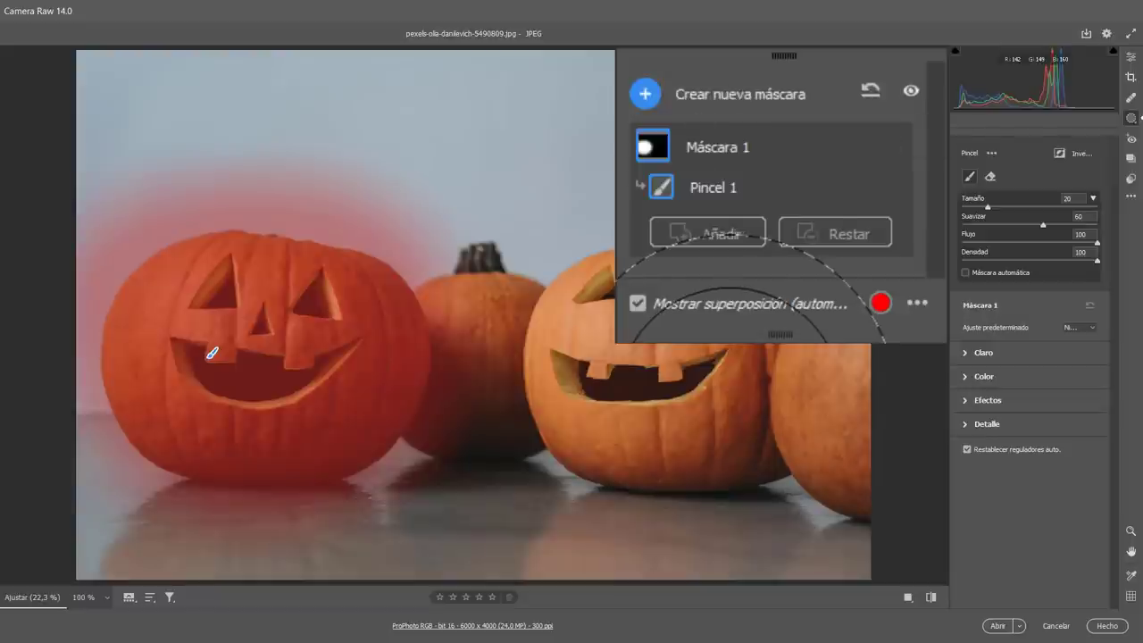
{"action": "left_click", "coordinate": [906, 90]}
{"action": "left_click", "coordinate": [906, 91]}
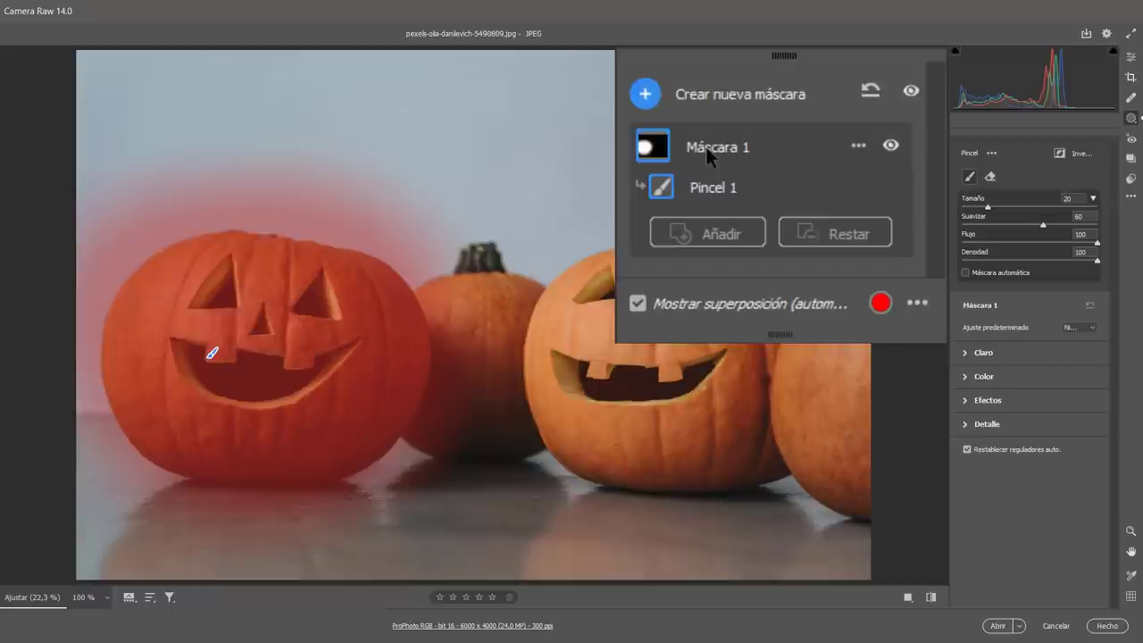
Rename the mask Máscara 1 as "Calabaza izquierda".
{"action": "double_click", "coordinate": [713, 152]}
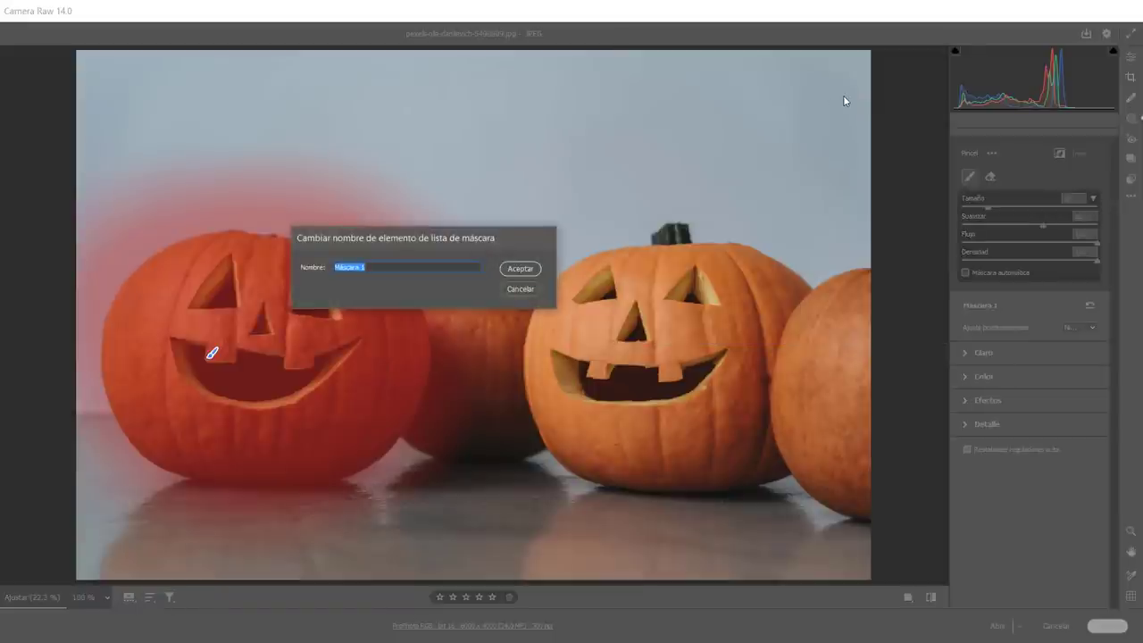
{"action": "type", "text": "Calabaza izquierda"}
{"action": "key", "text": "Return"}
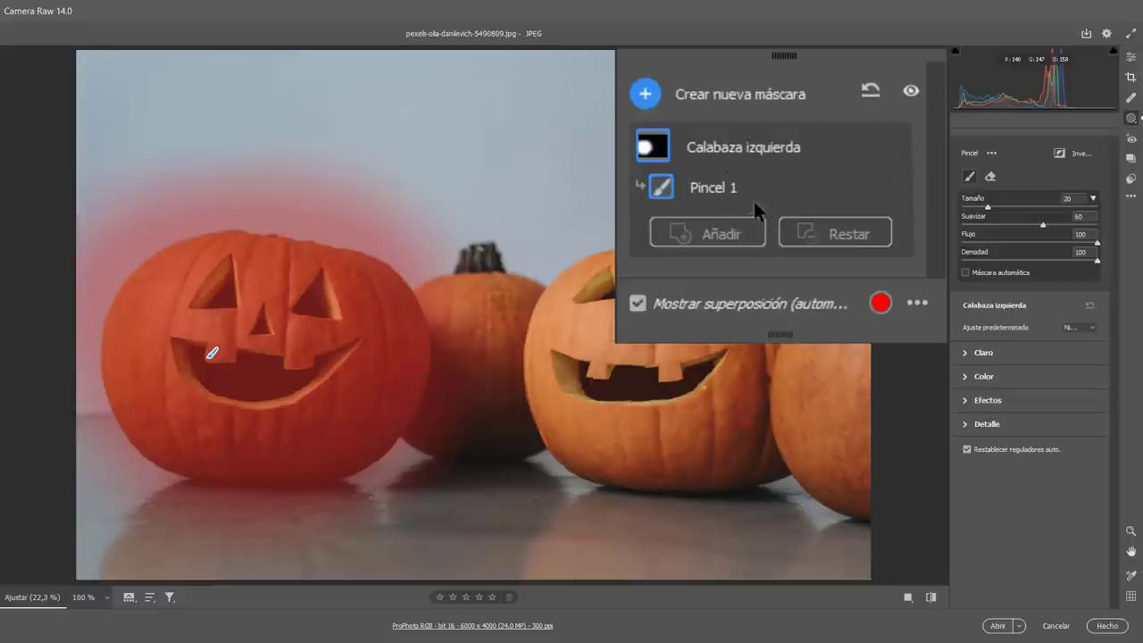
{"action": "double_click", "coordinate": [716, 190]}
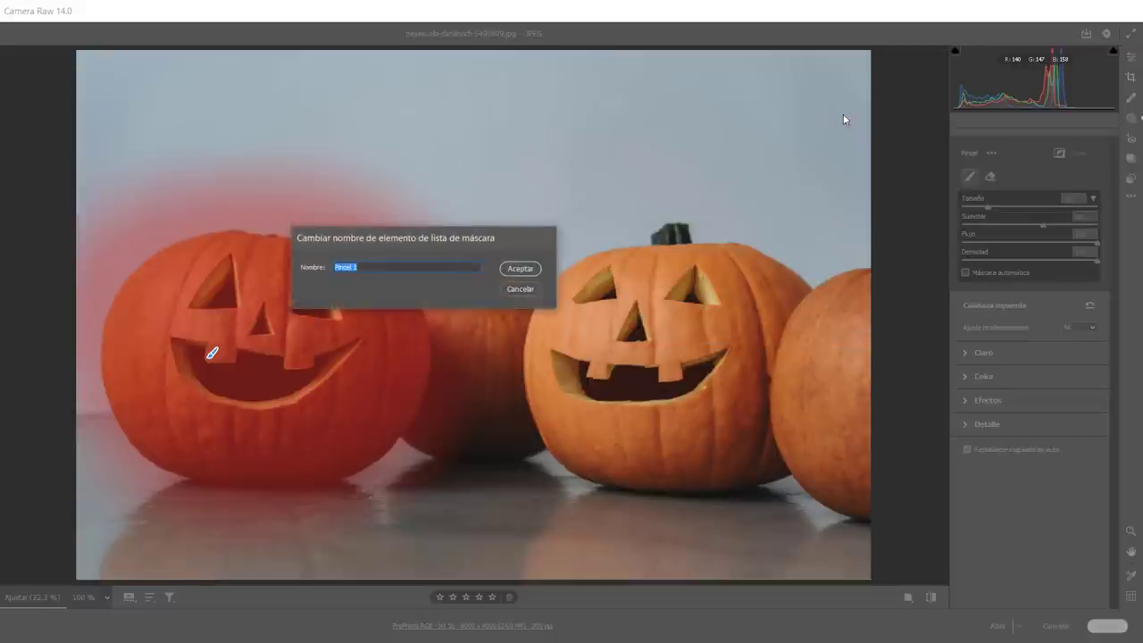
{"action": "left_click", "coordinate": [520, 290]}
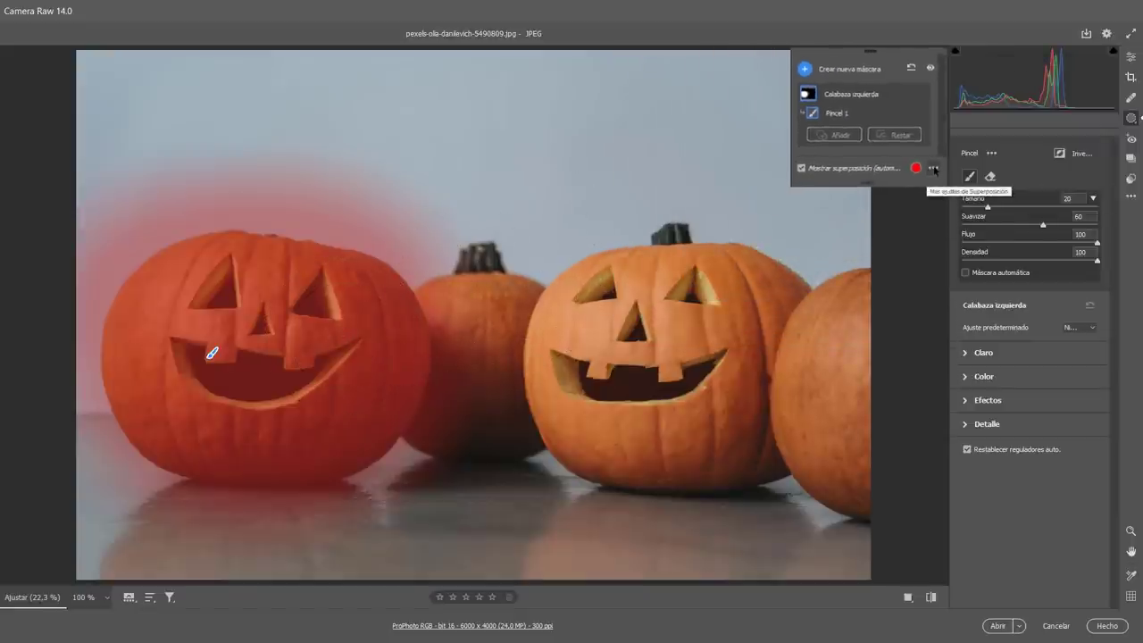
Try an exposure of +1.00 on the Calabaza izquierda mask to test the automatic overlay, and reset it to 0.
{"action": "left_click", "coordinate": [934, 169]}
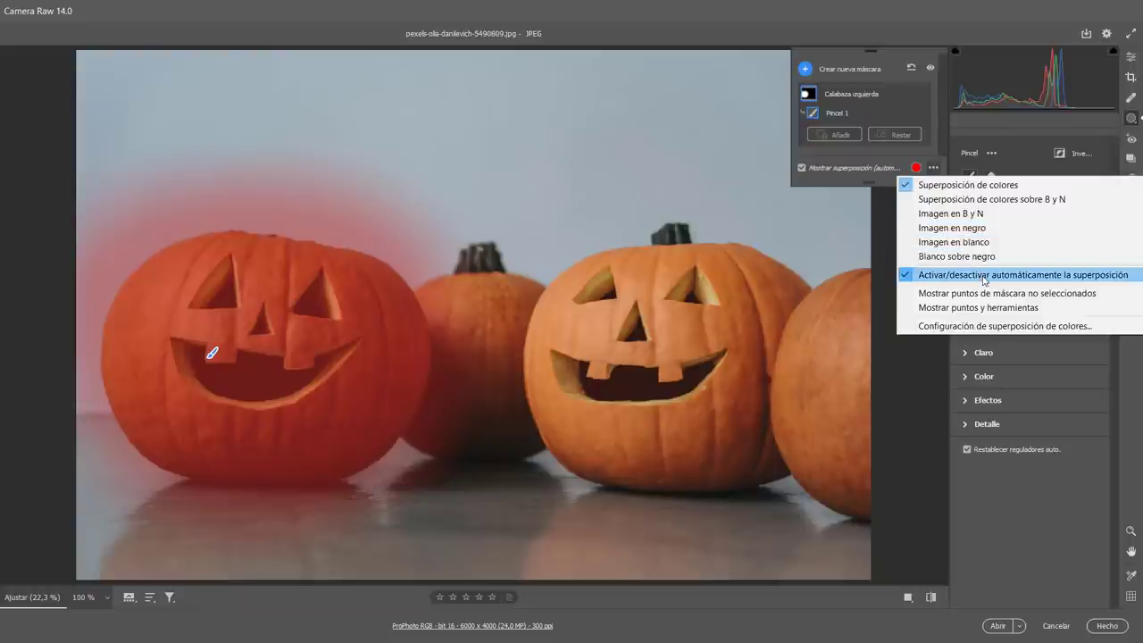
{"action": "left_click", "coordinate": [768, 18]}
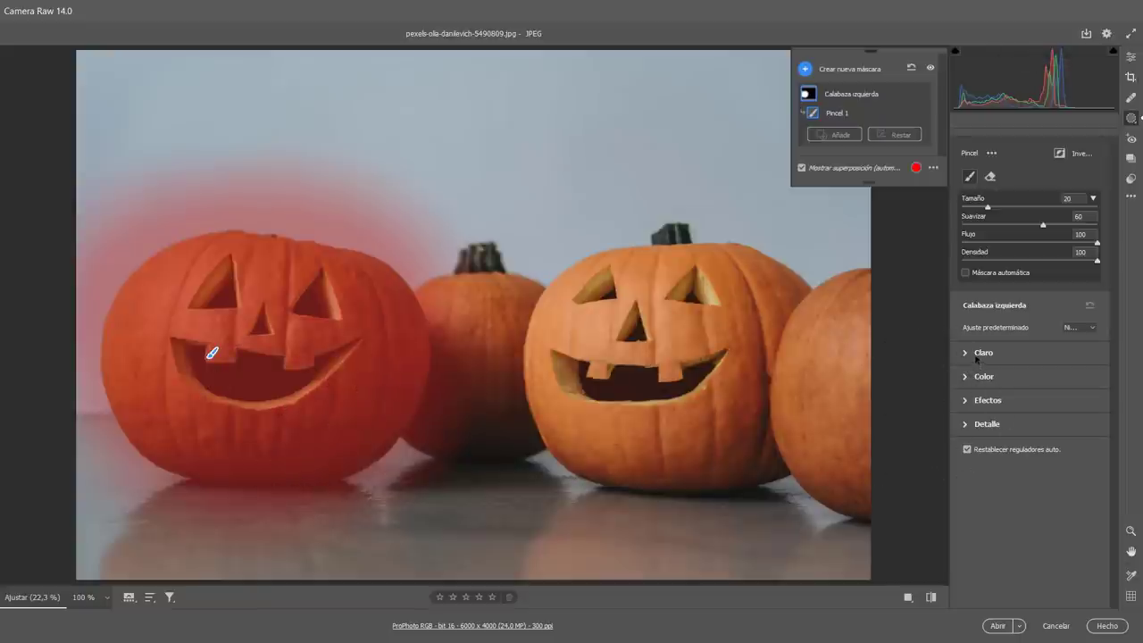
{"action": "left_click", "coordinate": [966, 353]}
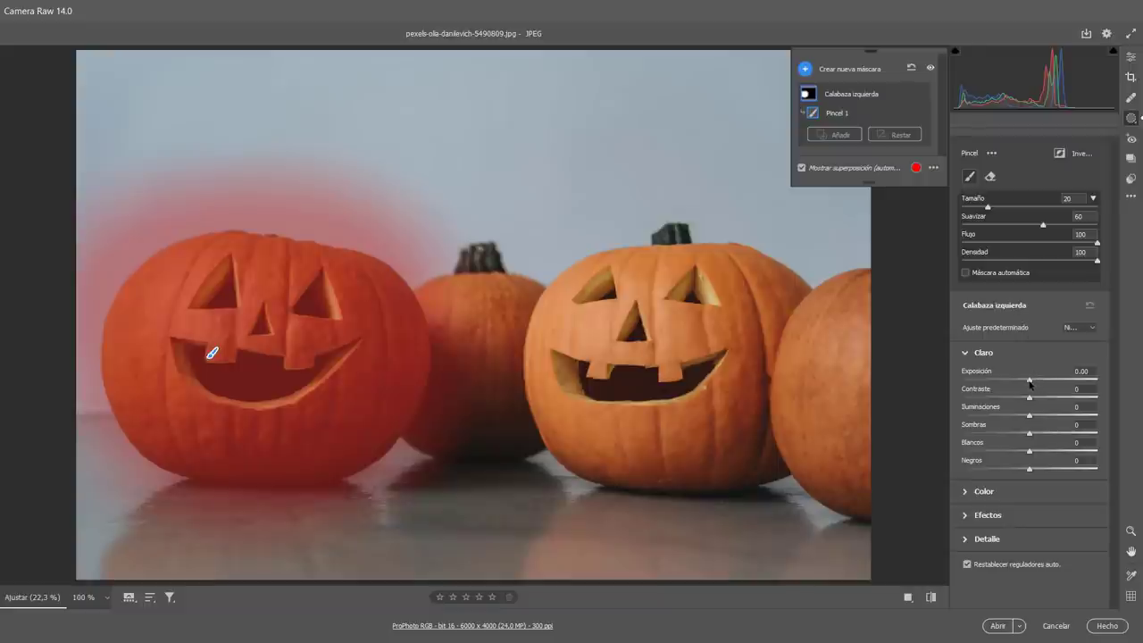
{"action": "left_click_drag", "start_coordinate": [1030, 382], "coordinate": [1047, 381]}
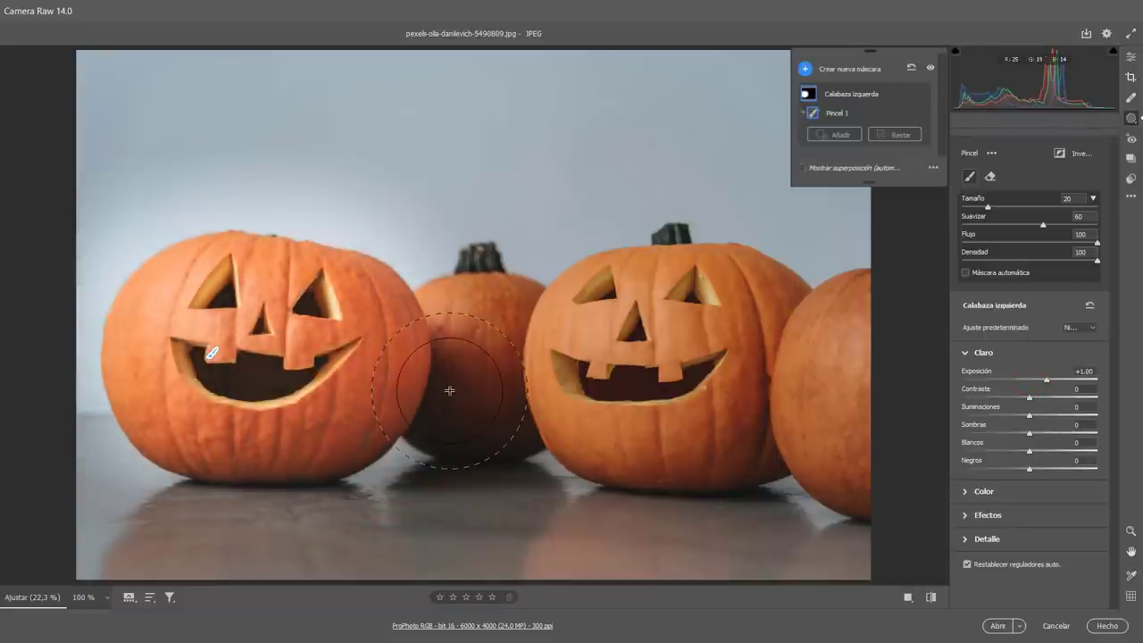
{"action": "double_click", "coordinate": [1047, 381]}
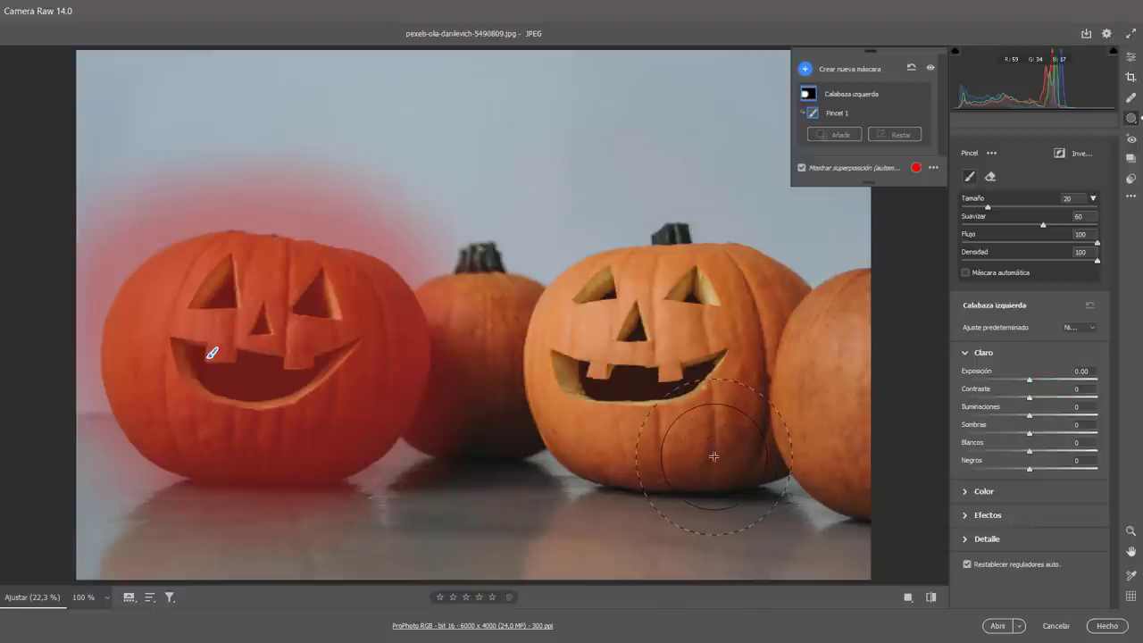
{"action": "left_click", "coordinate": [965, 353]}
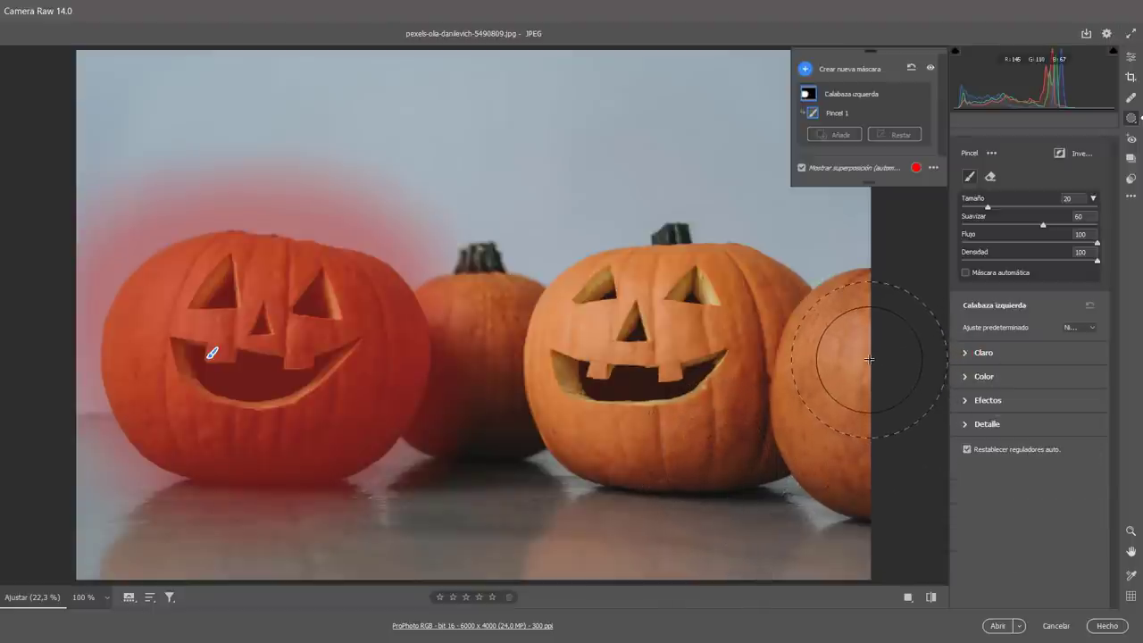
Disable automatic toggling of the mask overlay, and hide and show the overlay manually.
{"action": "left_click", "coordinate": [933, 167]}
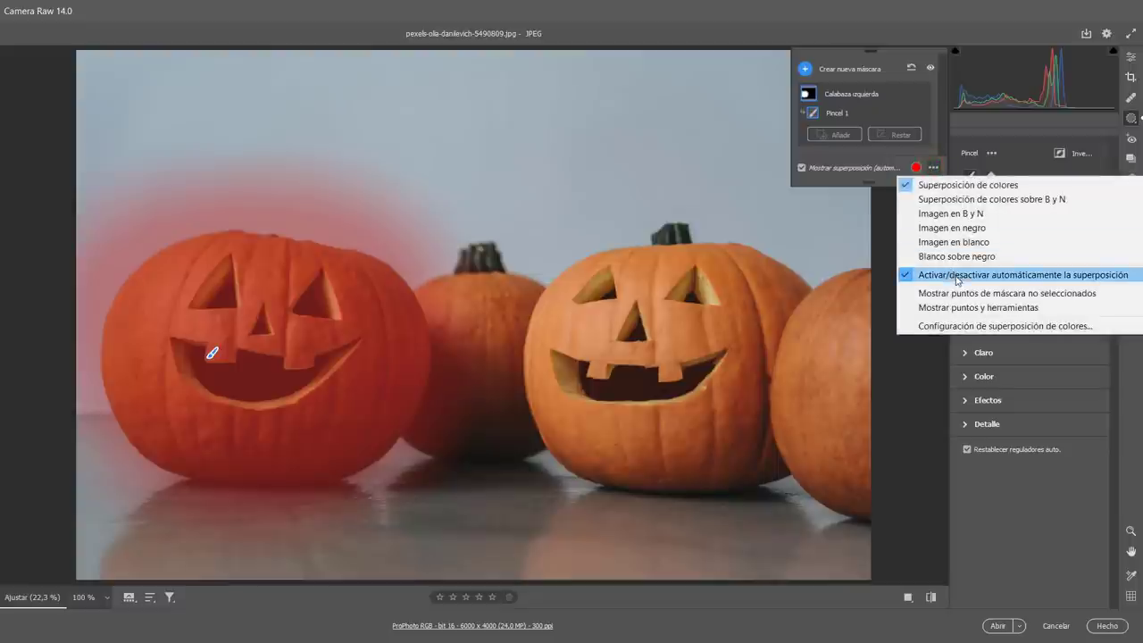
{"action": "left_click", "coordinate": [956, 276]}
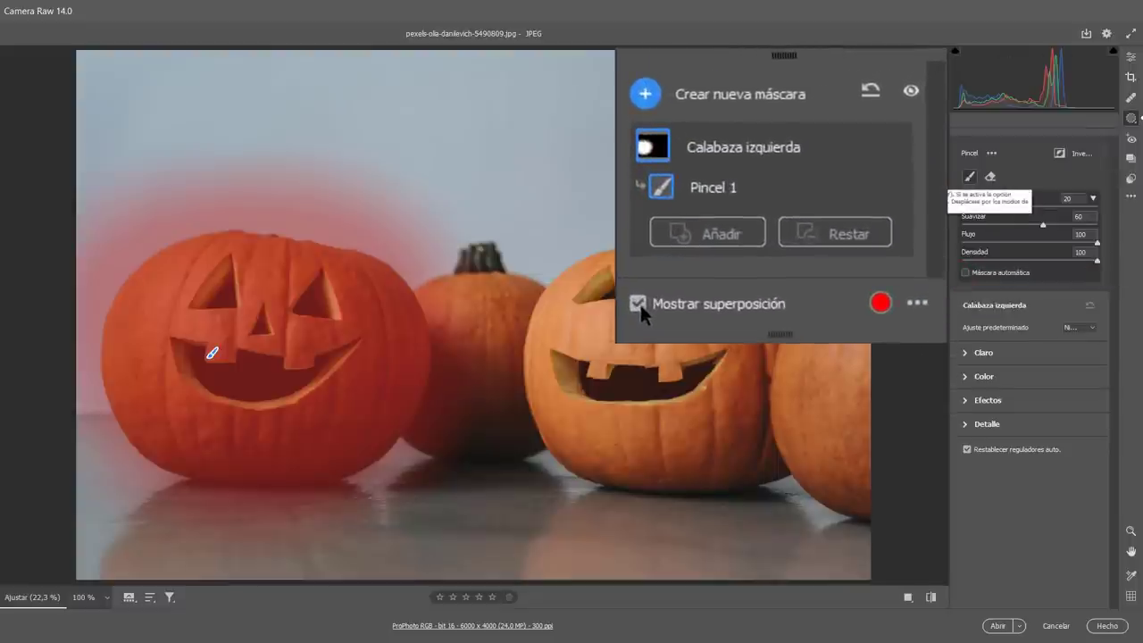
{"action": "left_click", "coordinate": [638, 303]}
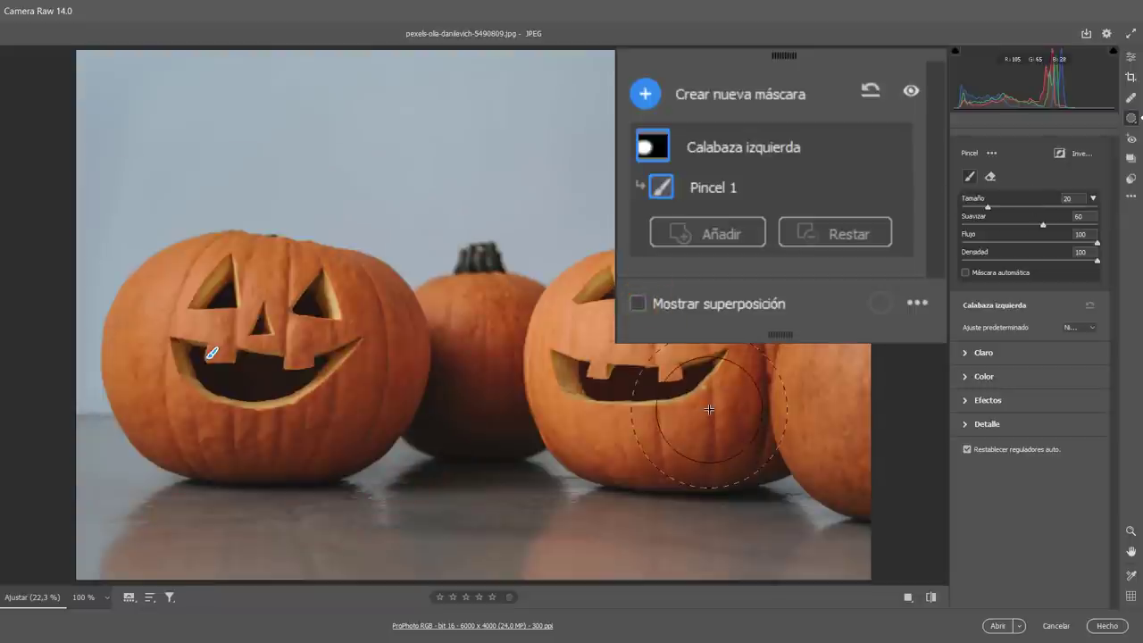
{"action": "left_click", "coordinate": [638, 303]}
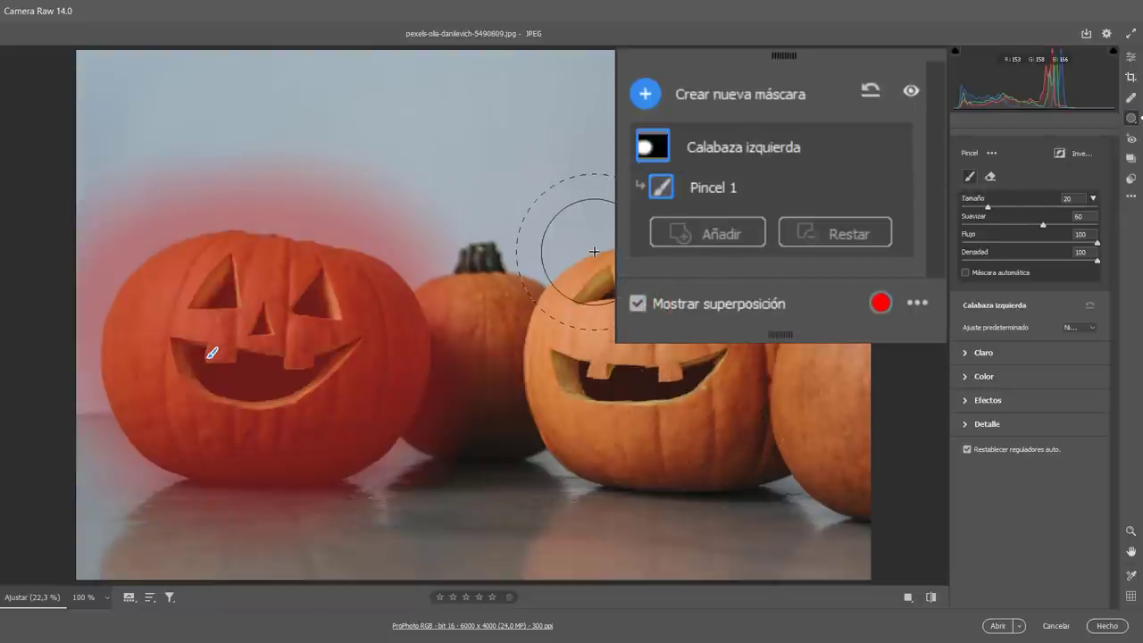
Switch the mask overlay off and on repeatedly to compare the photo with and without it.
{"action": "key", "text": "y"}
{"action": "key", "text": "y"}
{"action": "key", "text": "y"}
{"action": "key", "text": "y"}
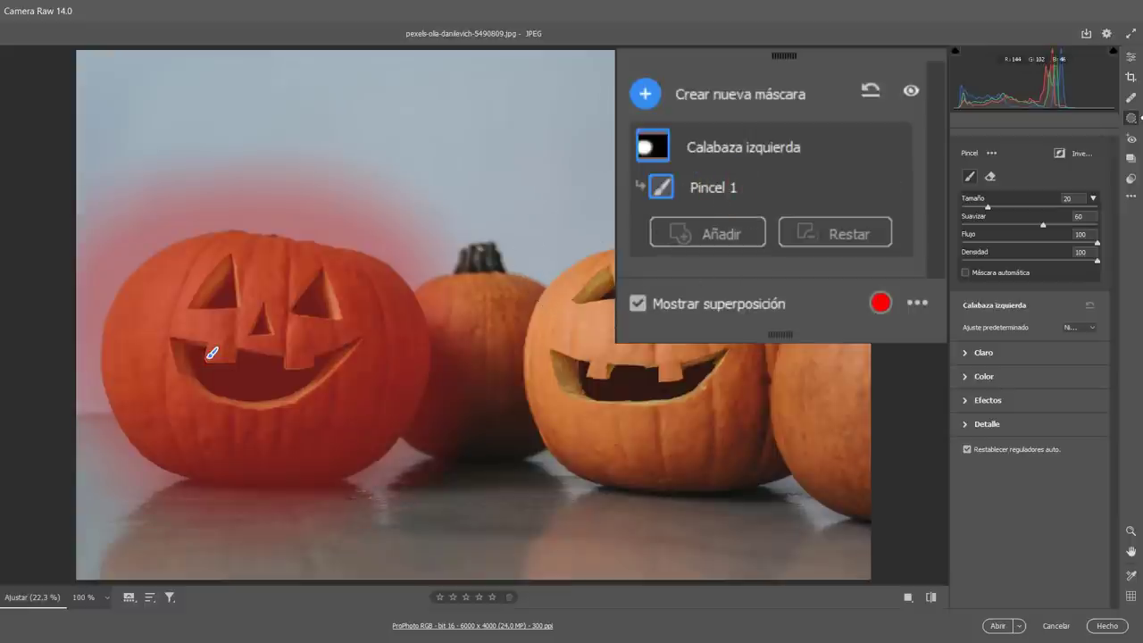
{"action": "key", "text": "y"}
{"action": "key", "text": "y"}
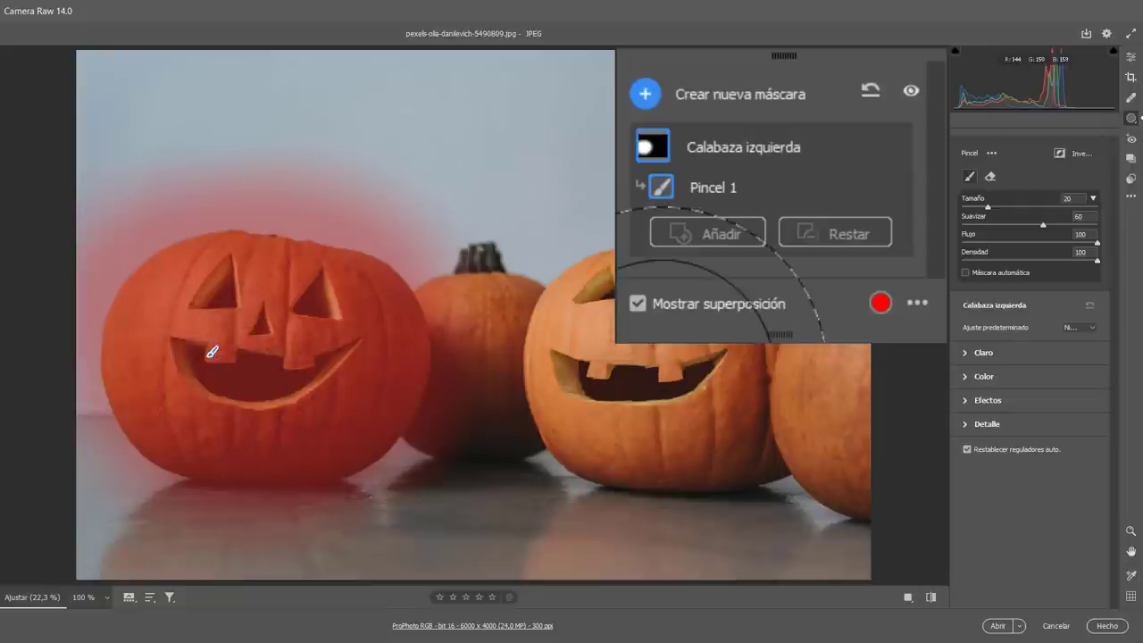
{"action": "left_click", "coordinate": [666, 300]}
{"action": "left_click", "coordinate": [666, 300]}
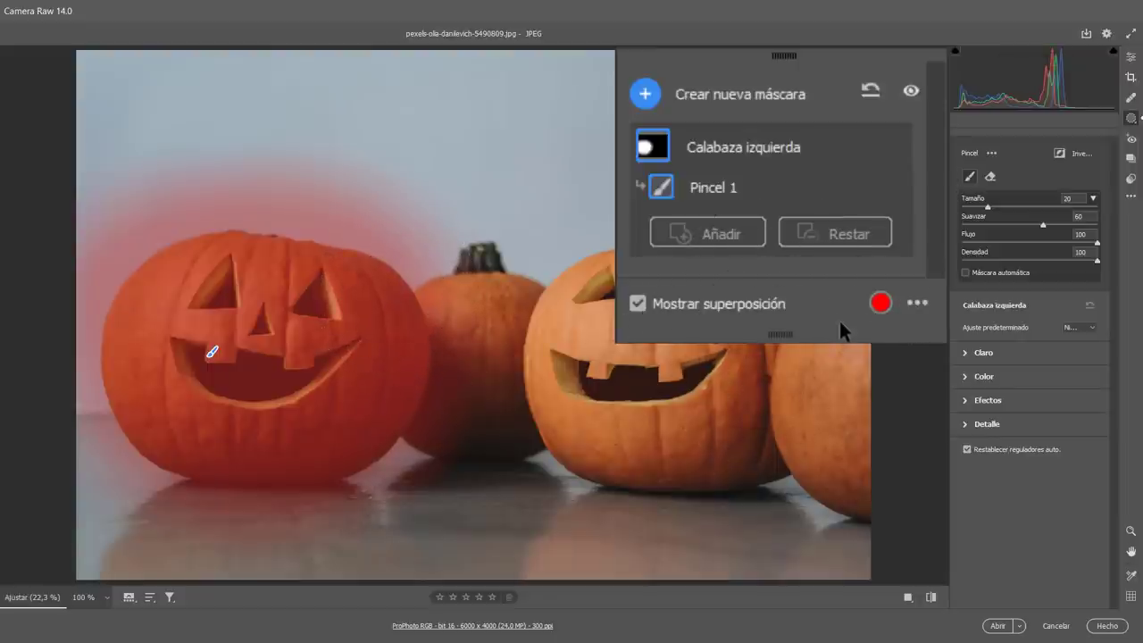
Try a darker blue as the mask overlay color and raise its opacity to a medium level.
{"action": "left_click", "coordinate": [879, 300]}
{"action": "left_click", "coordinate": [402, 273]}
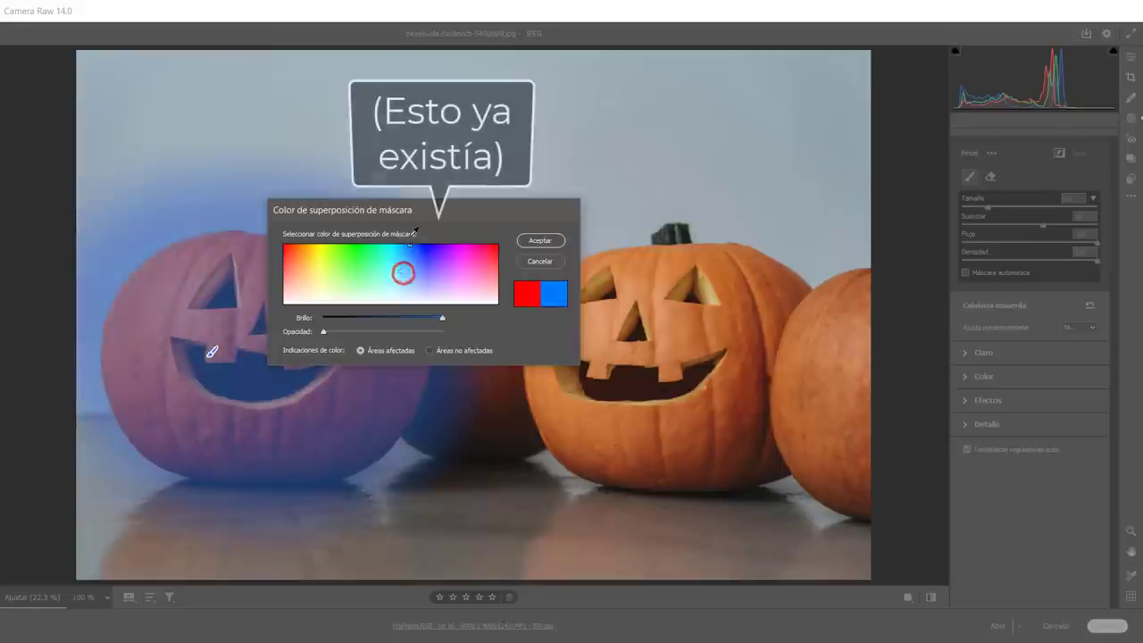
{"action": "left_click_drag", "start_coordinate": [441, 319], "coordinate": [408, 318]}
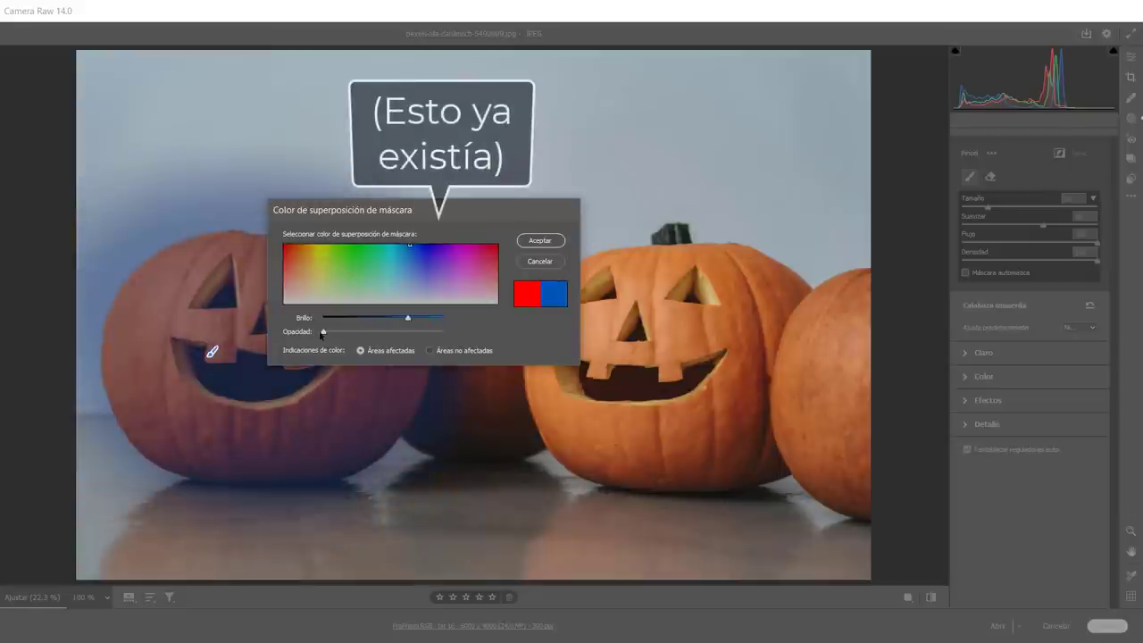
{"action": "left_click_drag", "start_coordinate": [322, 331], "coordinate": [371, 340]}
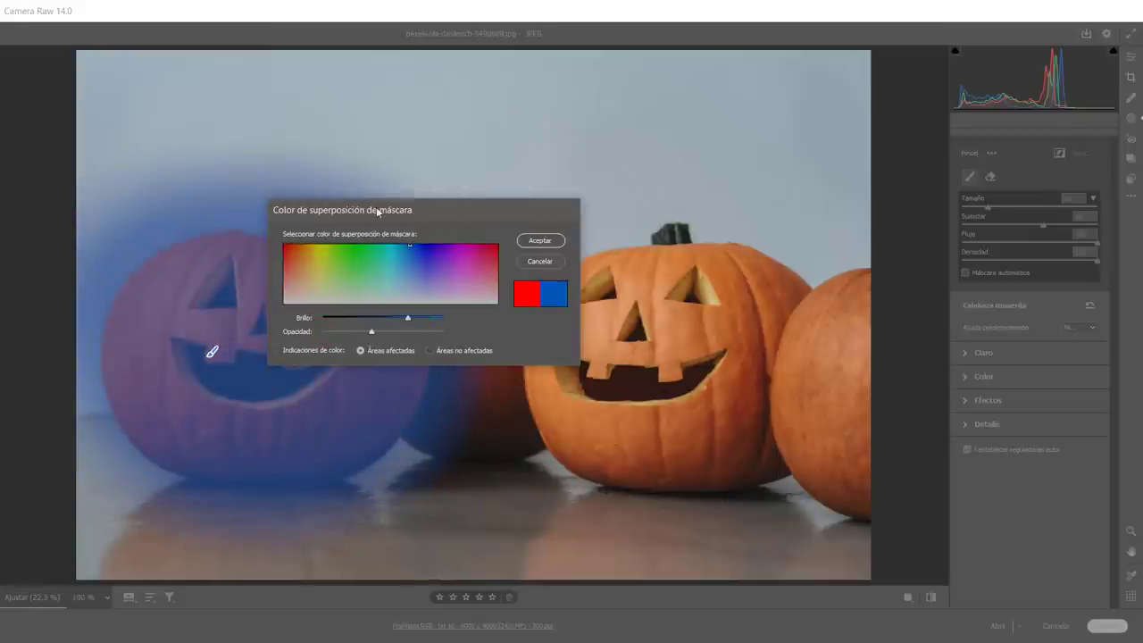
Preview the overlay color on the unaffected areas, return it to the affected areas, and discard the overlay color changes.
{"action": "left_click_drag", "start_coordinate": [376, 210], "coordinate": [658, 185]}
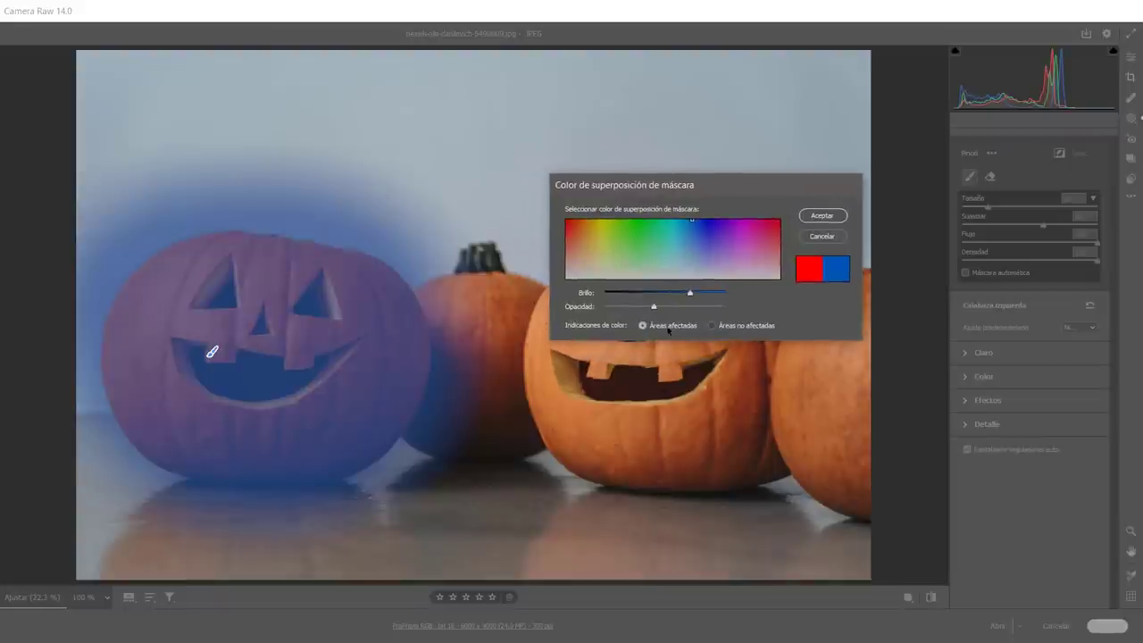
{"action": "left_click", "coordinate": [722, 326]}
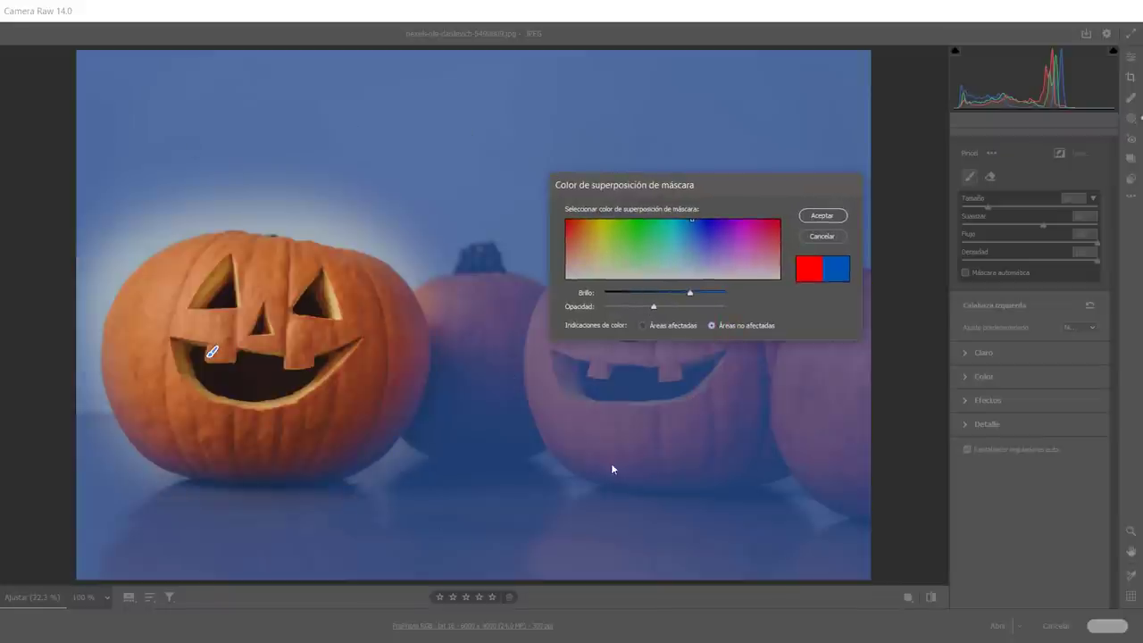
{"action": "left_click", "coordinate": [657, 326]}
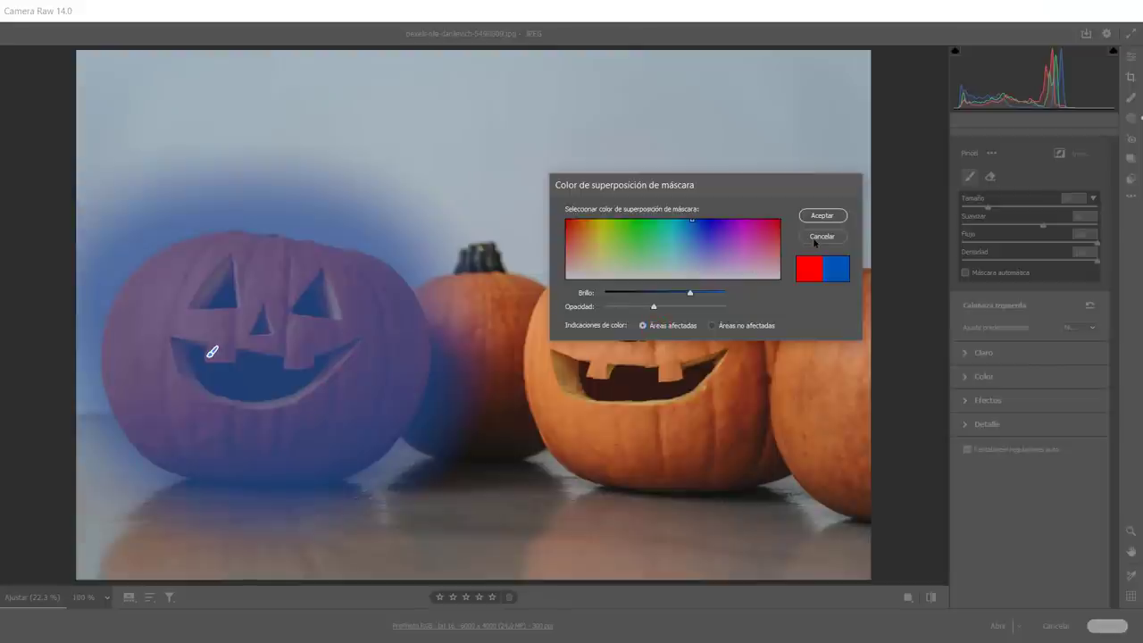
{"action": "left_click", "coordinate": [820, 238]}
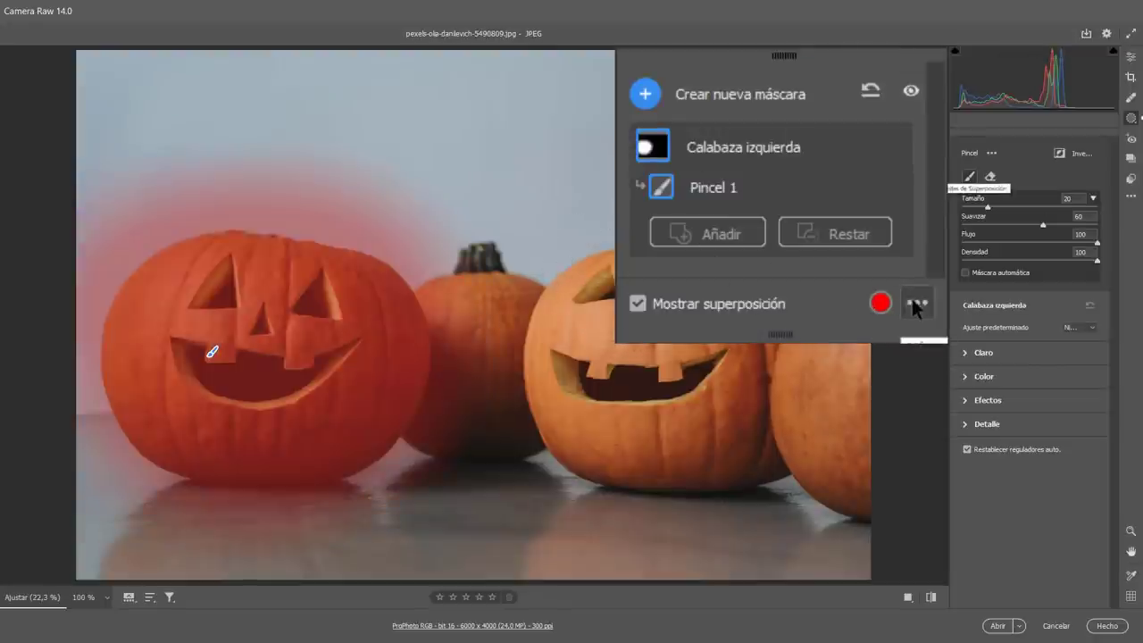
Preview the mask in the overlay modes Superposición de colores sobre B y N, Imagen en B y N and Imagen en negro.
{"action": "left_click", "coordinate": [933, 169]}
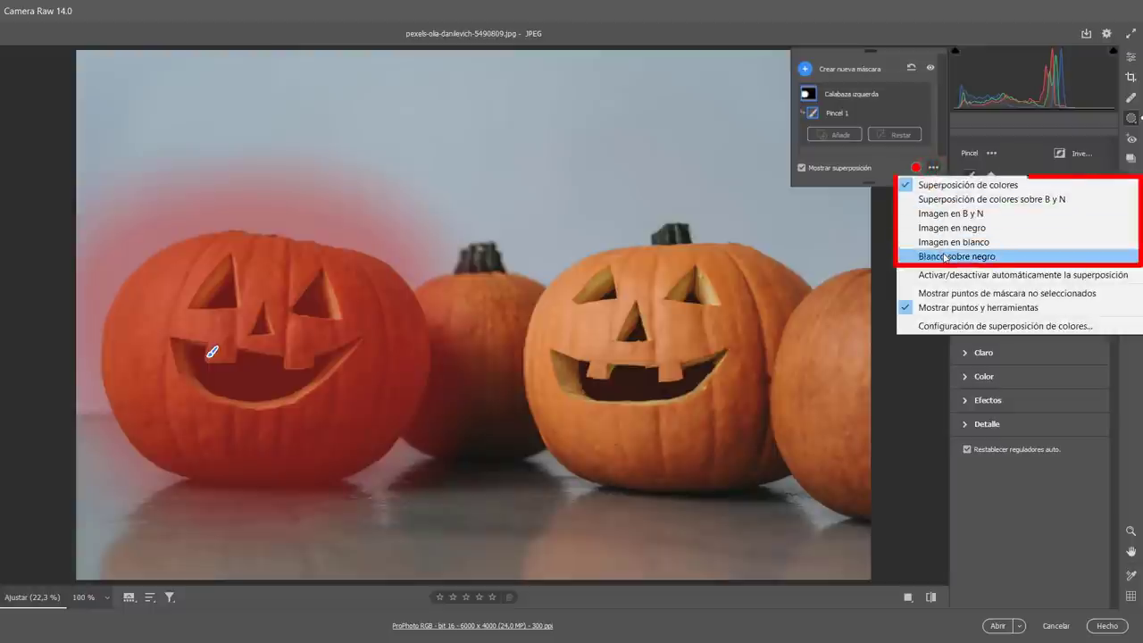
{"action": "left_click", "coordinate": [955, 200]}
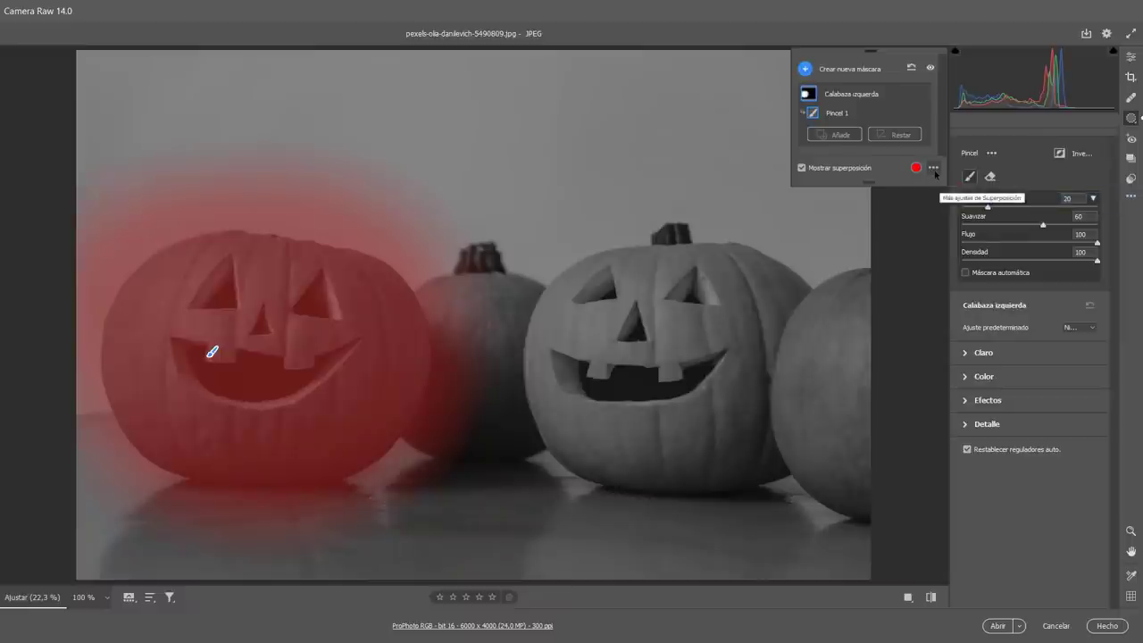
{"action": "left_click", "coordinate": [933, 169]}
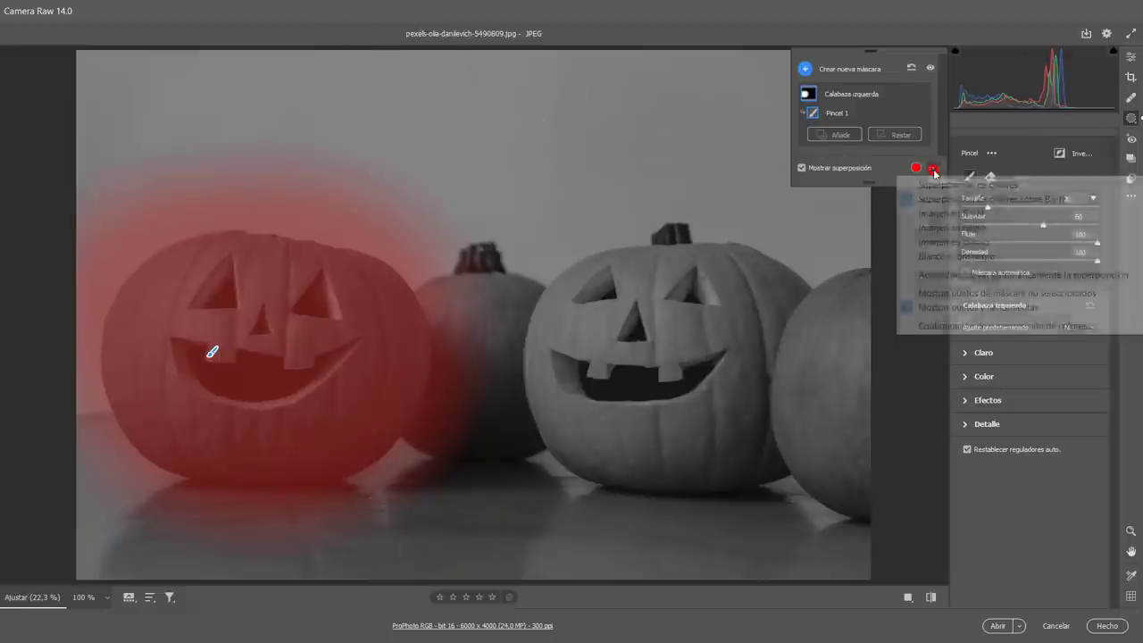
{"action": "left_click", "coordinate": [938, 214]}
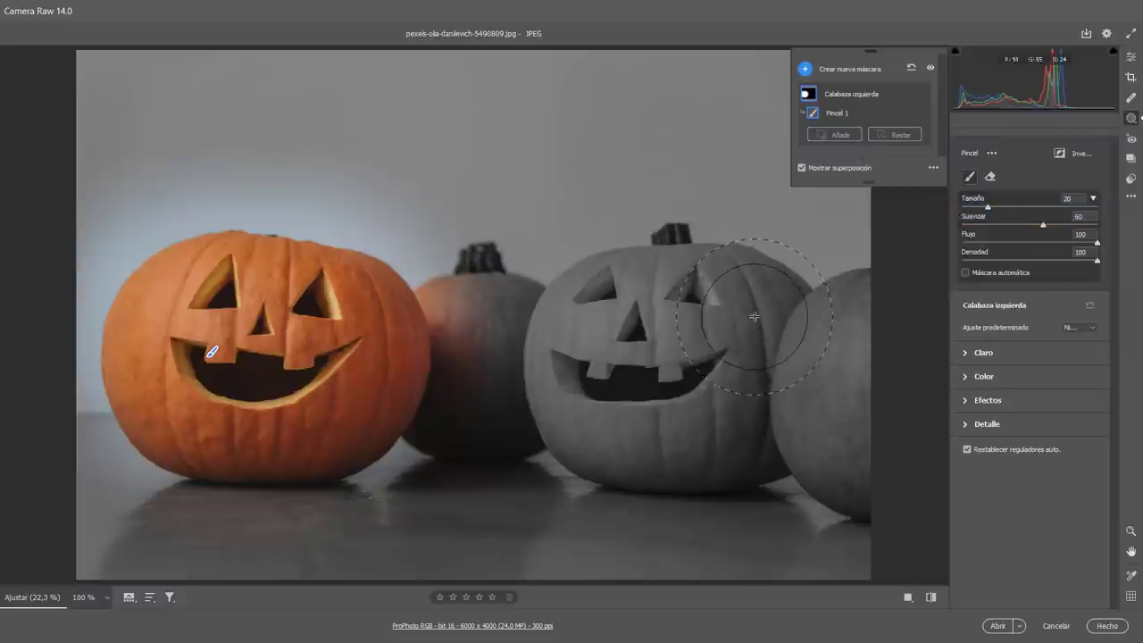
{"action": "left_click", "coordinate": [931, 169]}
{"action": "left_click", "coordinate": [919, 223]}
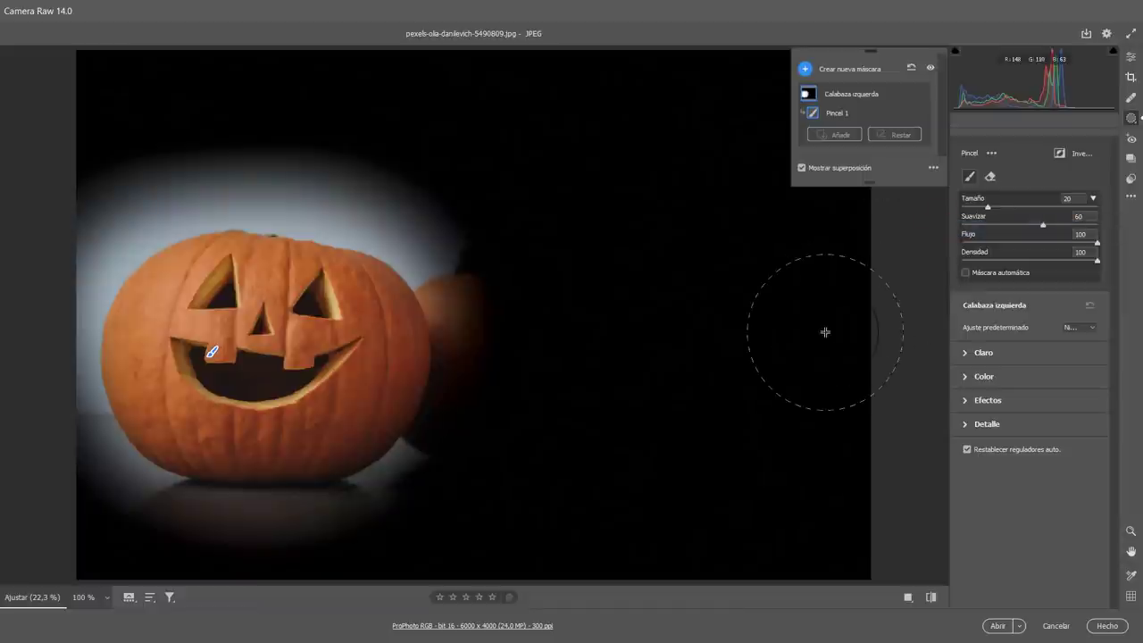
Preview the mask as Imagen en blanco, and set the overlay mode to Blanco sobre negro.
{"action": "left_click", "coordinate": [934, 169]}
{"action": "left_click", "coordinate": [934, 243]}
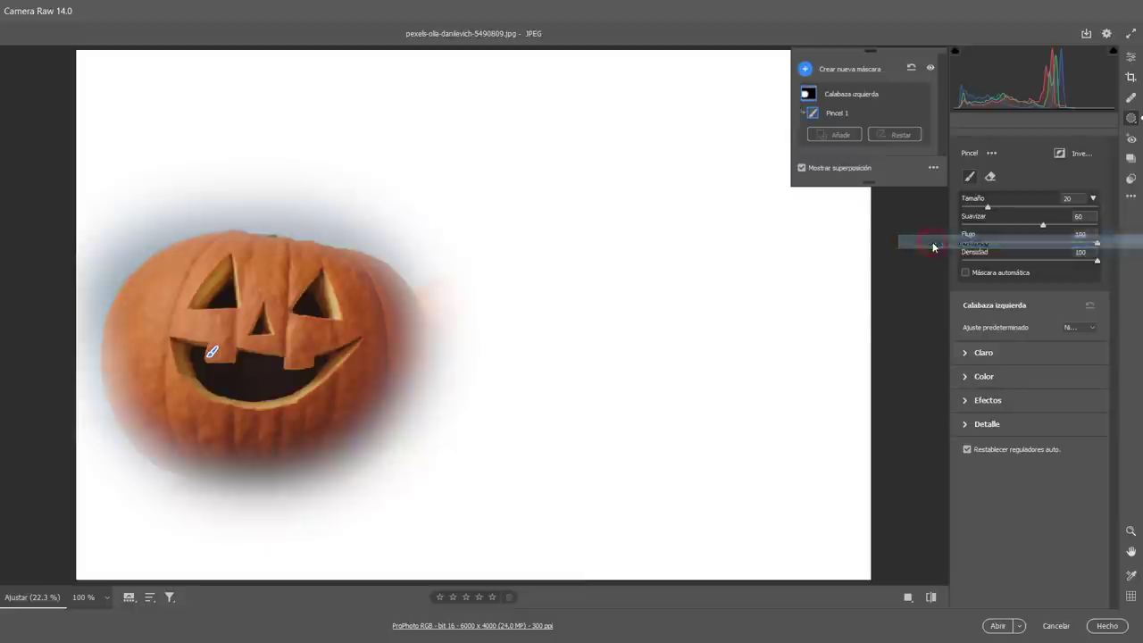
{"action": "left_click", "coordinate": [933, 168]}
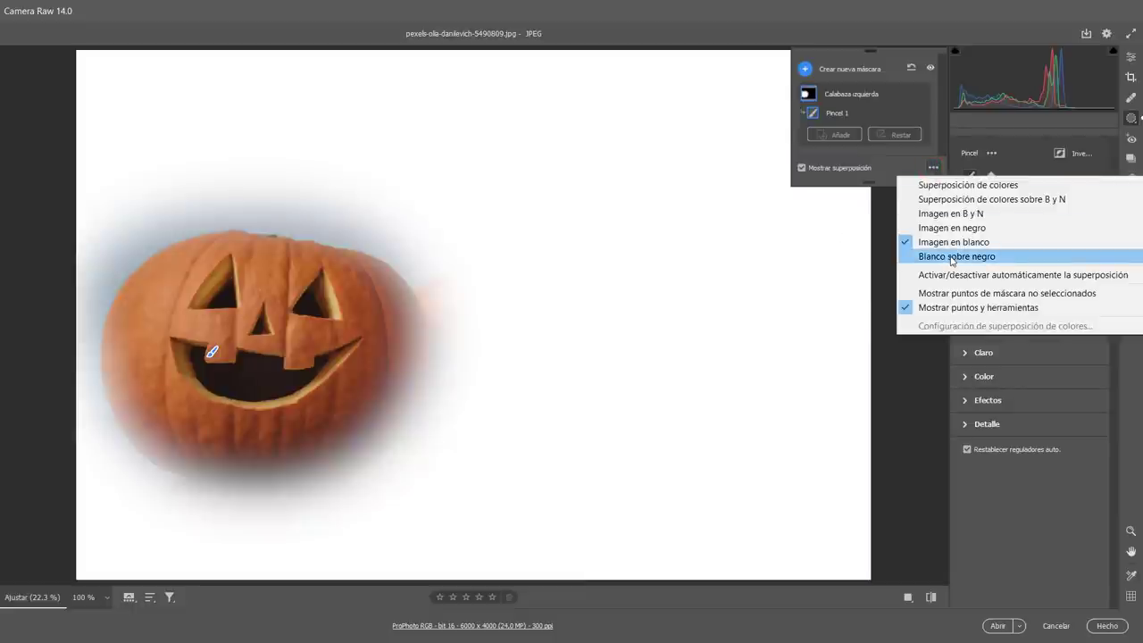
{"action": "left_click", "coordinate": [952, 258]}
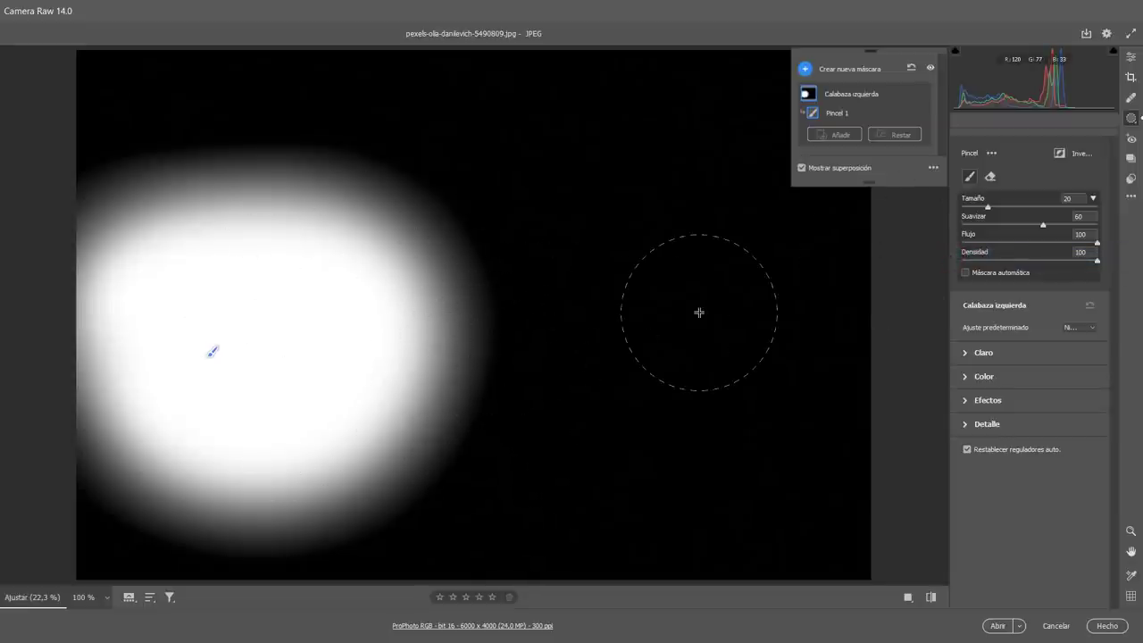
{"action": "left_click", "coordinate": [1010, 354]}
{"action": "left_click", "coordinate": [1009, 353]}
{"action": "left_click", "coordinate": [934, 169]}
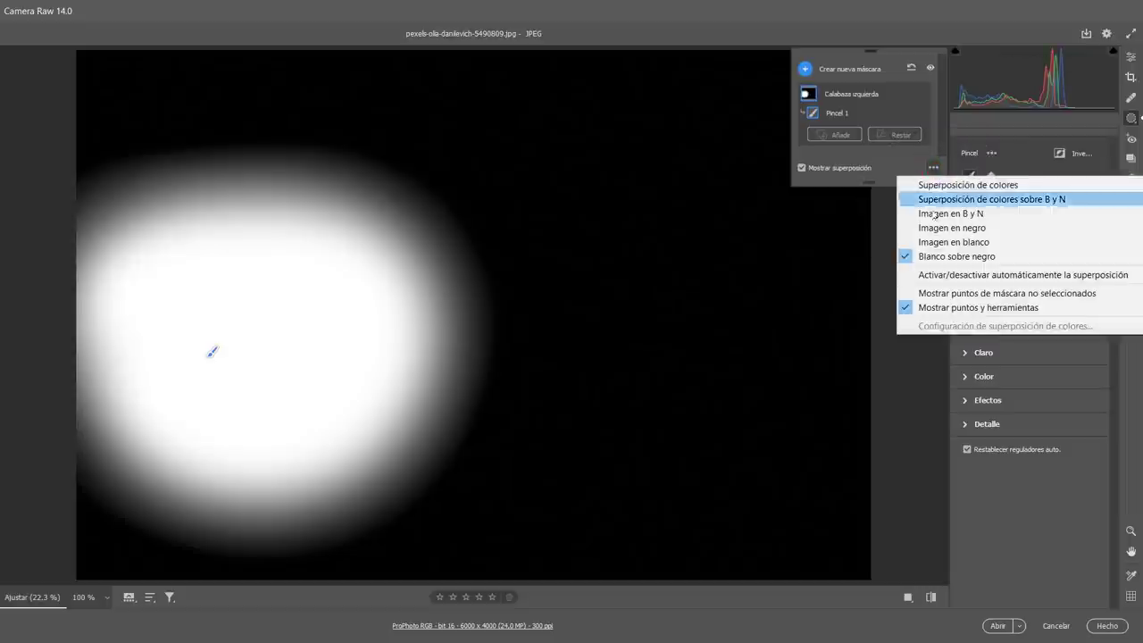
{"action": "left_click", "coordinate": [717, 21]}
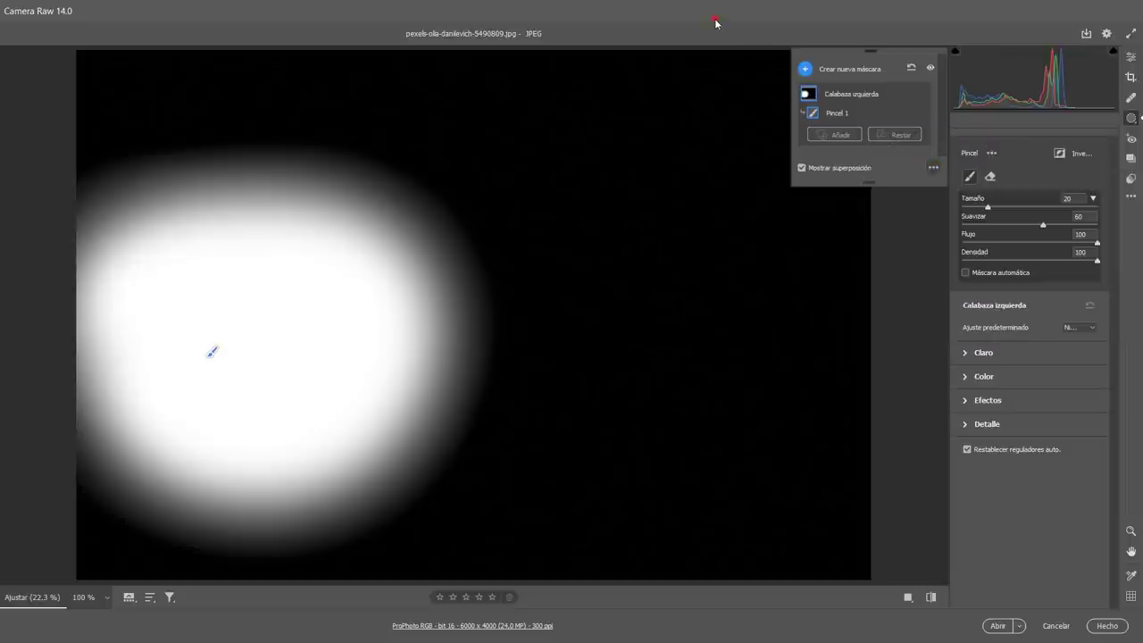
Cycle through all the mask overlay modes to compare how each one displays the Calabaza izquierda mask.
{"action": "key", "text": "shift"}
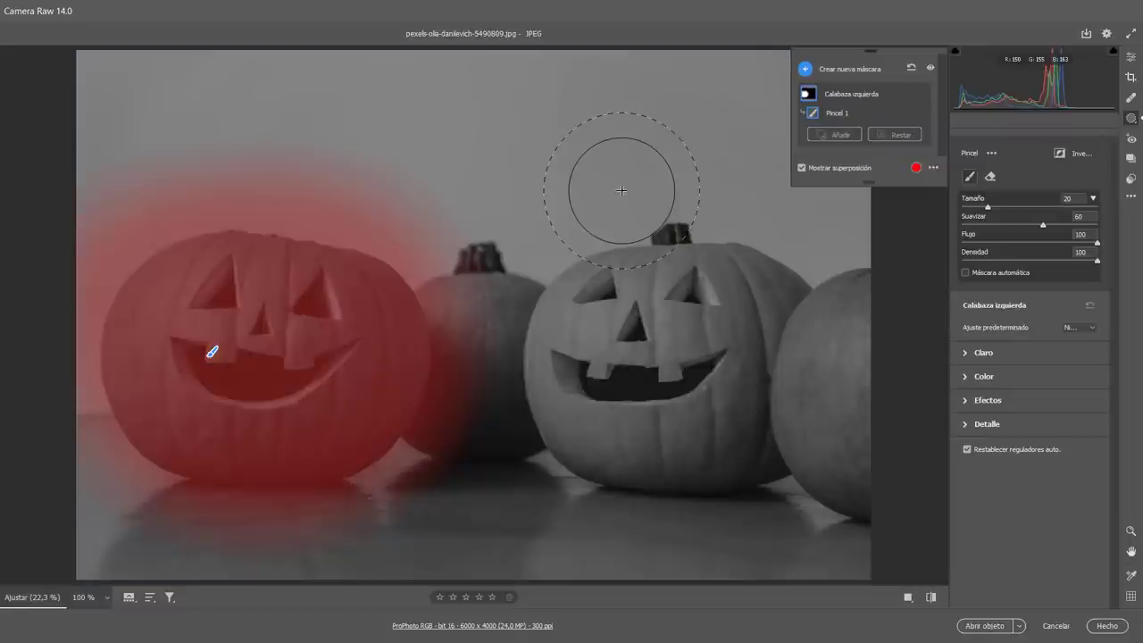
{"action": "key", "text": "shift+o"}
{"action": "key", "text": "shift+o"}
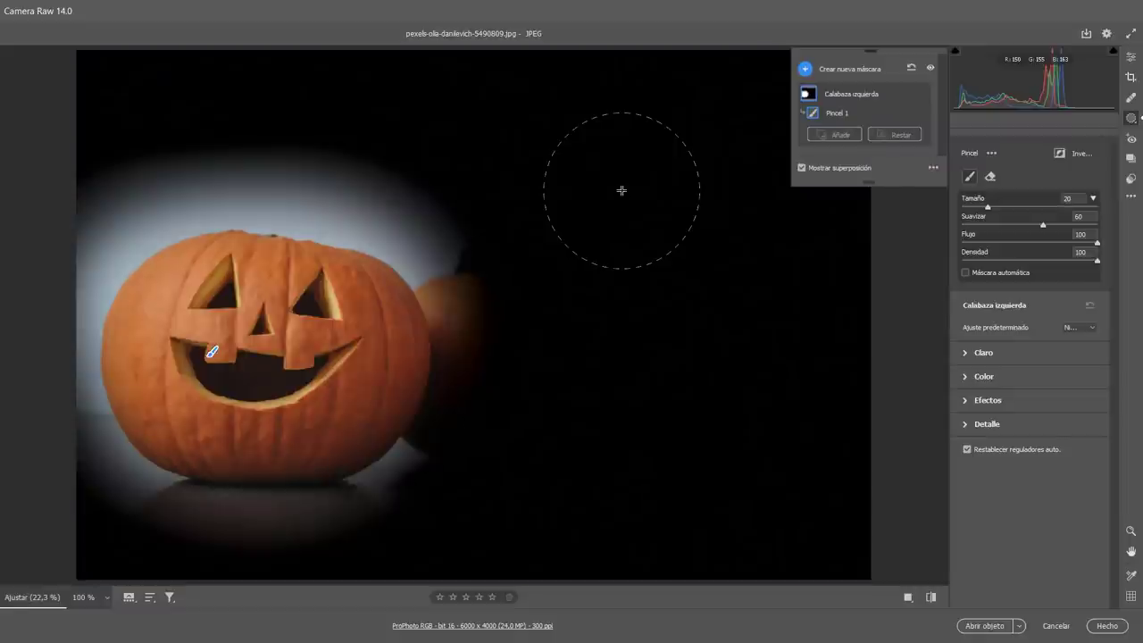
{"action": "key", "text": "shift+o"}
{"action": "key", "text": "shift+o"}
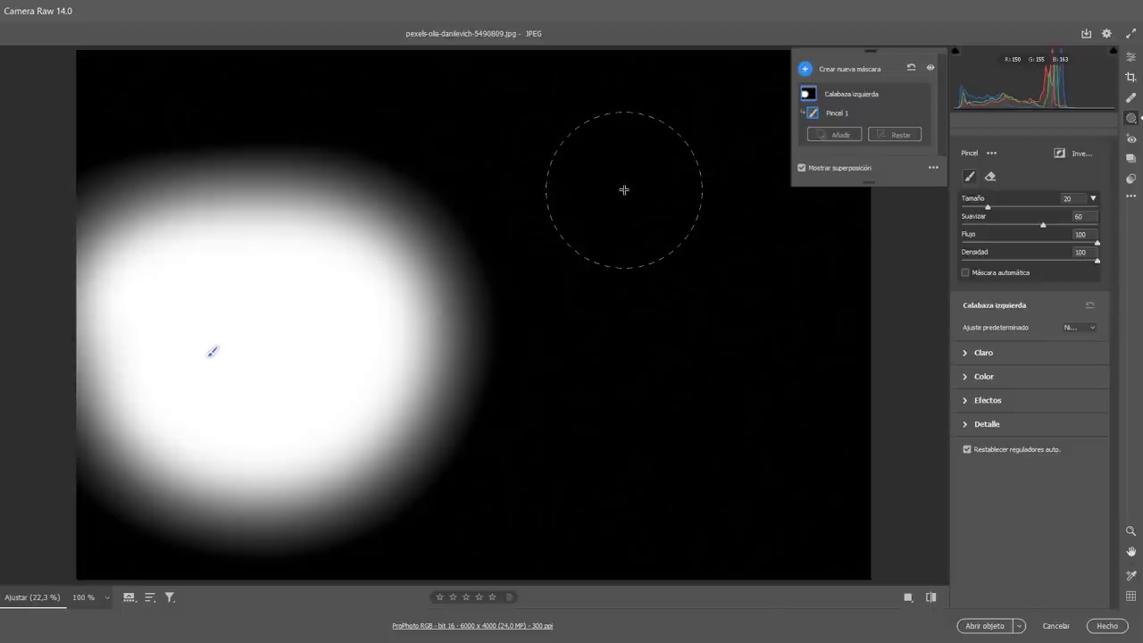
{"action": "key", "text": "shift+o"}
{"action": "key", "text": "shift+o"}
{"action": "key", "text": "shift+o"}
{"action": "key", "text": "shift+o"}
{"action": "key", "text": "shift+o"}
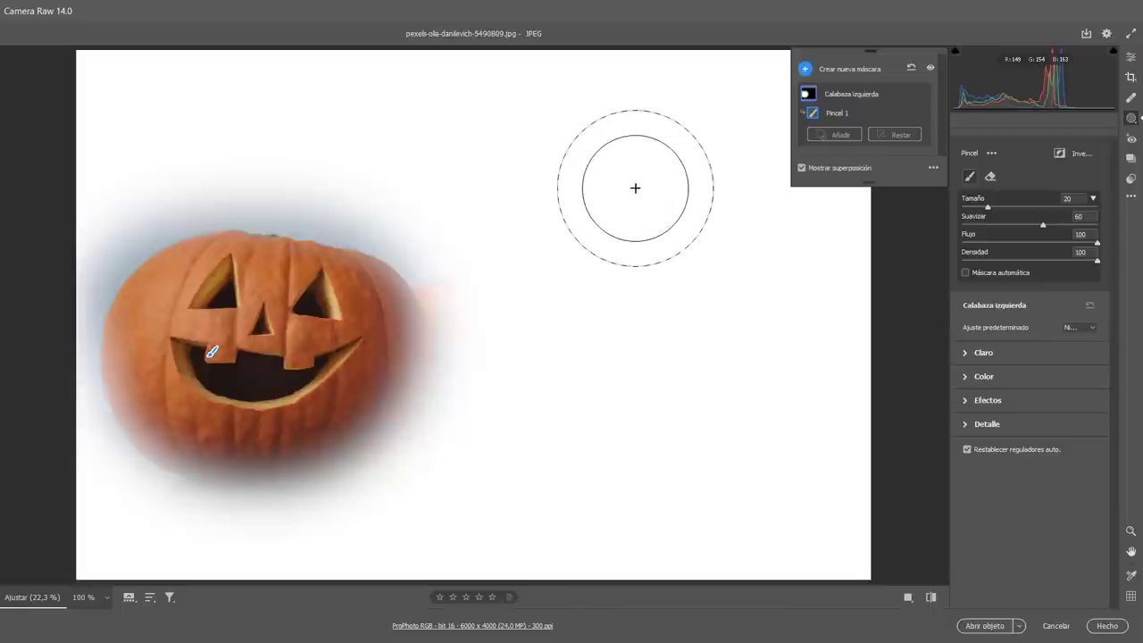
Toggle the mask overlay off and on, and leave it hidden.
{"action": "key", "text": "y"}
{"action": "key", "text": "y"}
{"action": "key", "text": "y"}
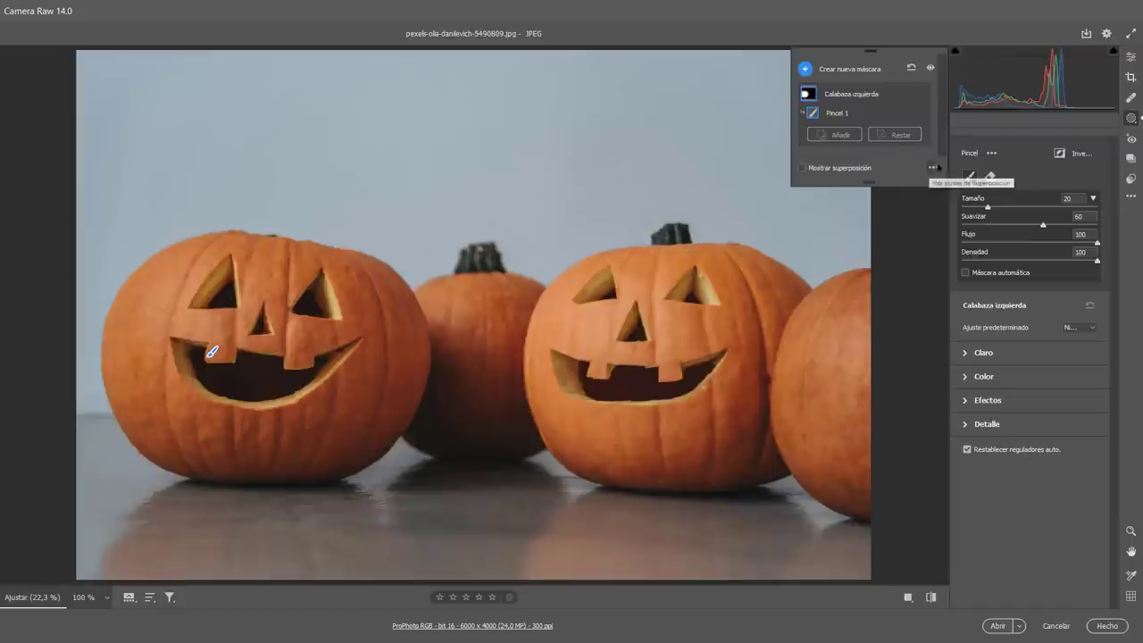
{"action": "left_click", "coordinate": [933, 168]}
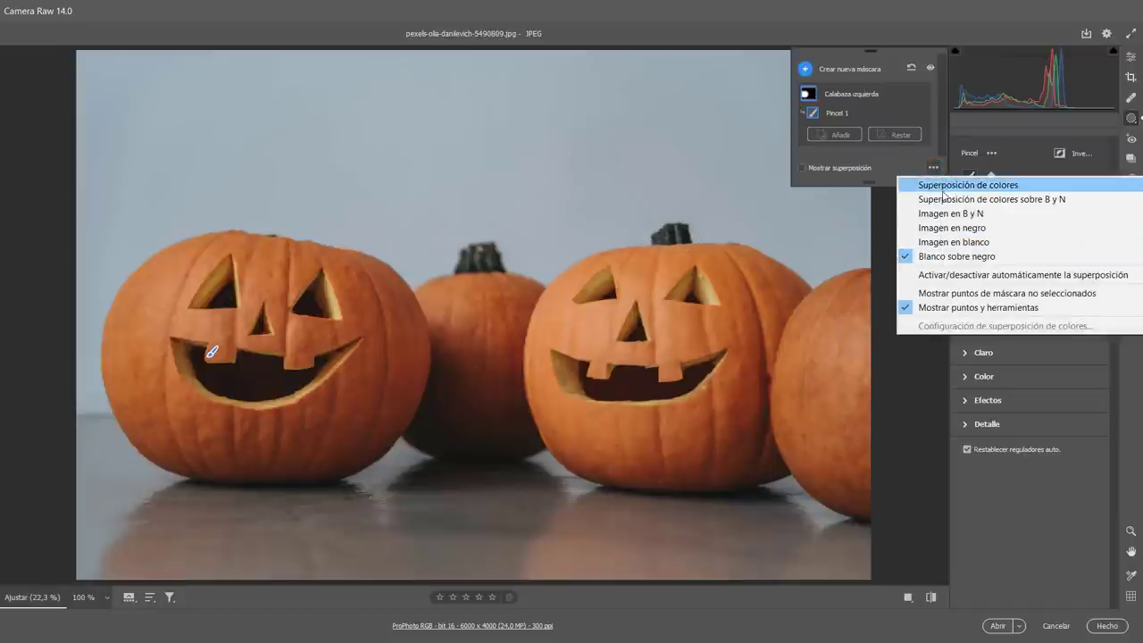
{"action": "left_click", "coordinate": [817, 32]}
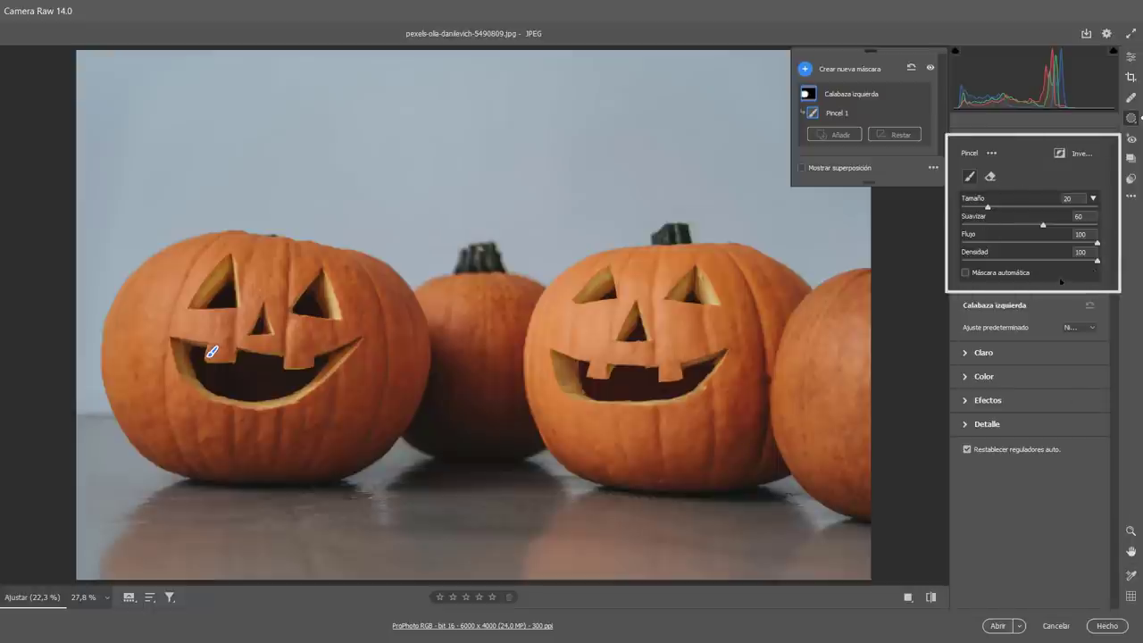
Set the exposure of the Calabaza izquierda mask to +1.75.
{"action": "left_click", "coordinate": [1093, 198]}
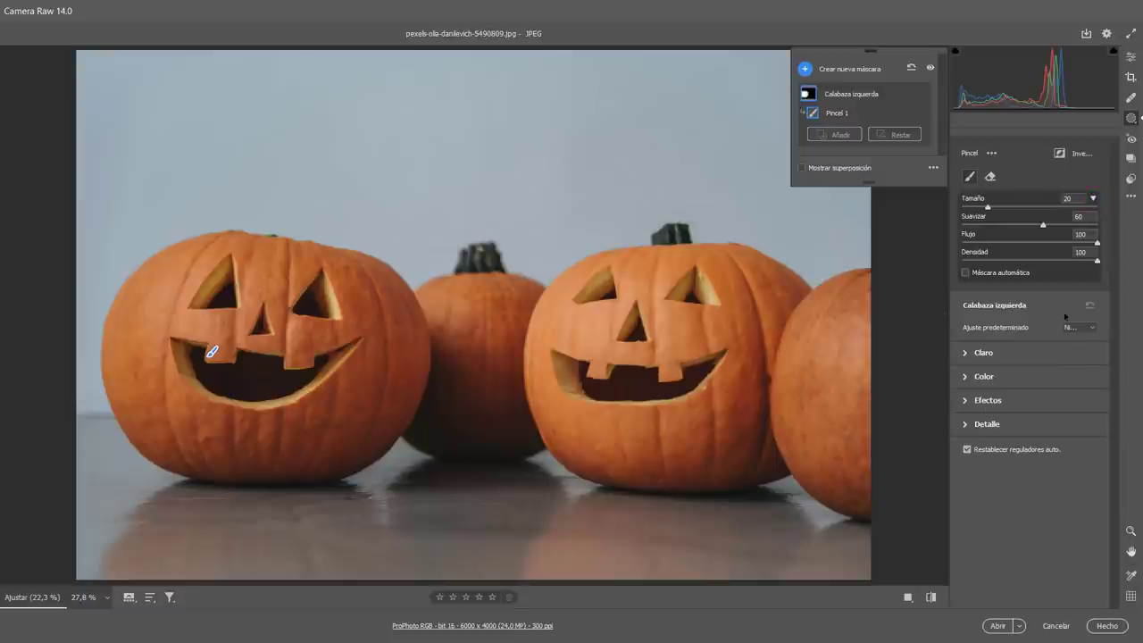
{"action": "left_click", "coordinate": [964, 352]}
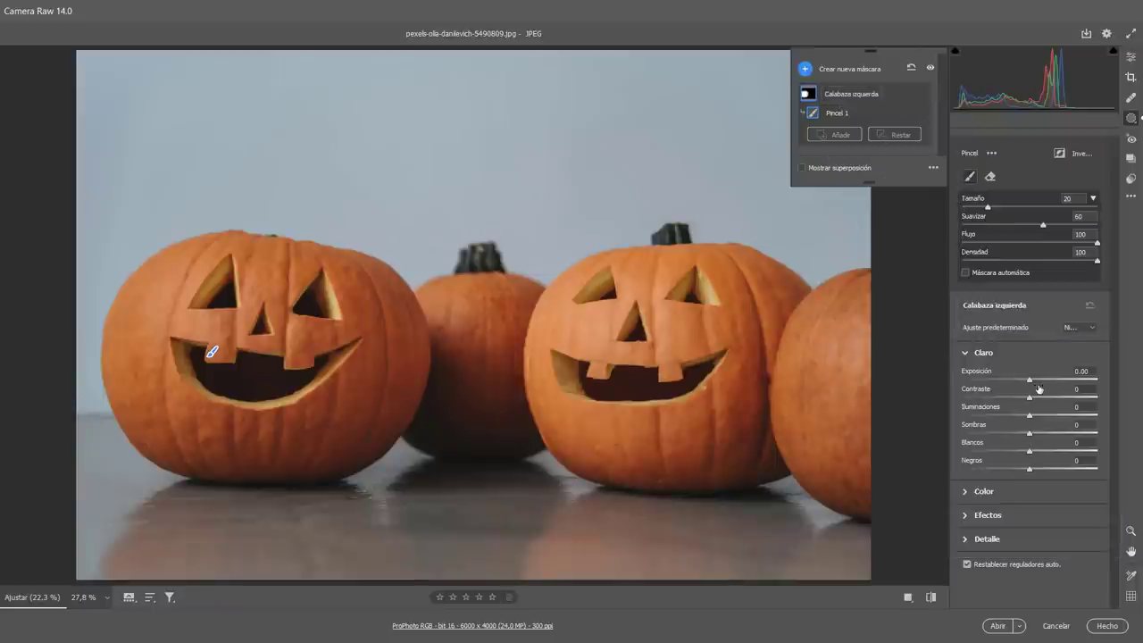
{"action": "left_click_drag", "start_coordinate": [1029, 380], "coordinate": [1059, 381]}
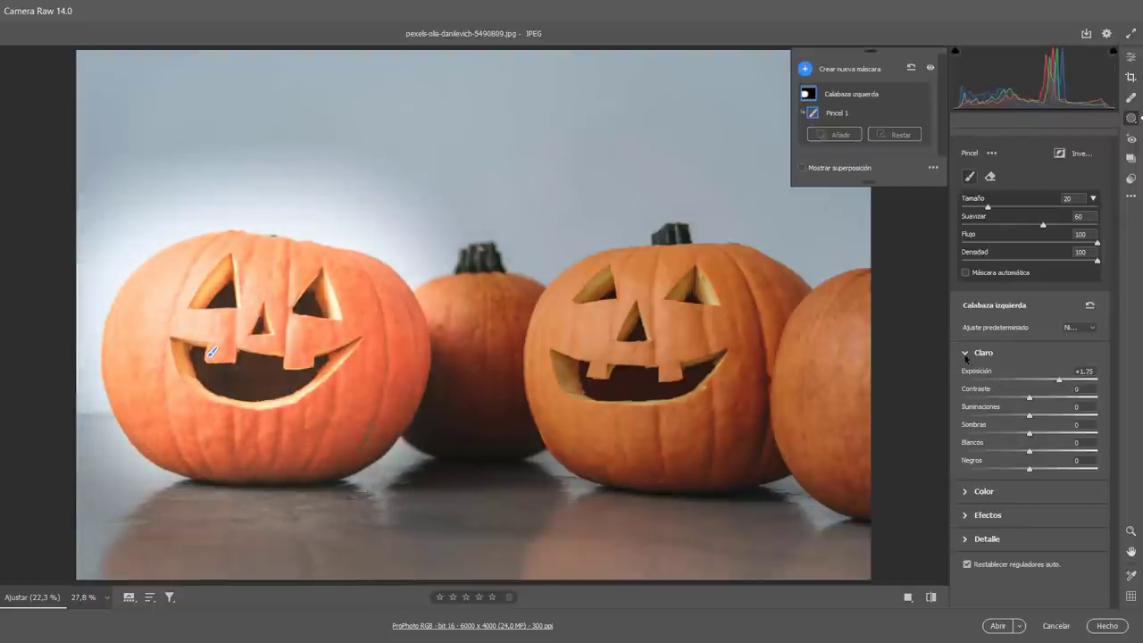
{"action": "left_click", "coordinate": [966, 355]}
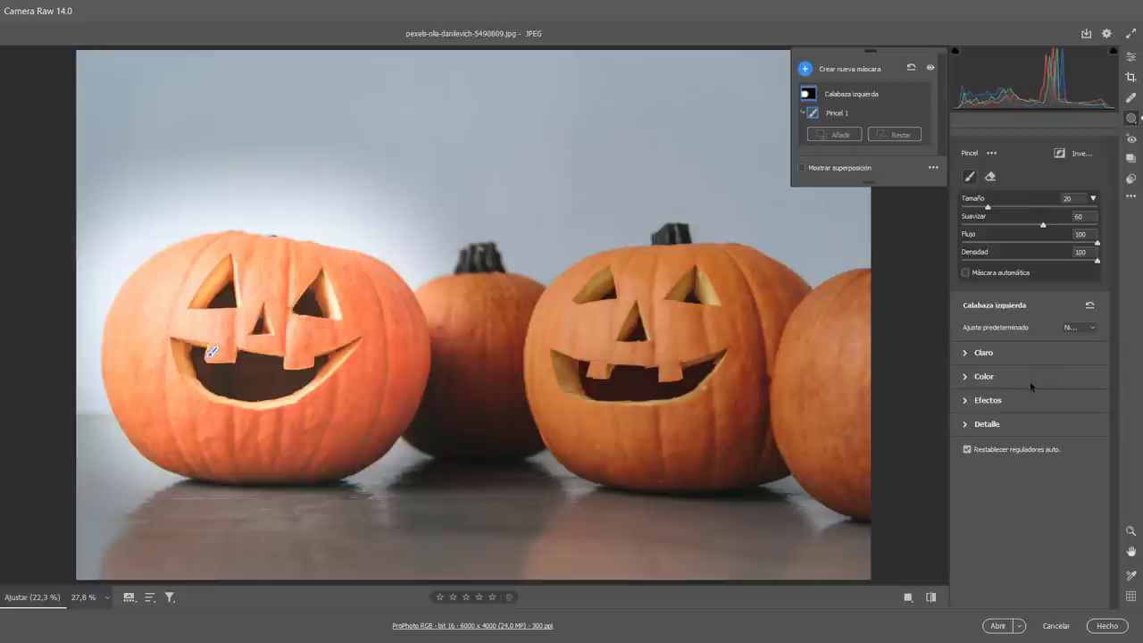
Look over the Claro and Color adjustments available for the Calabaza izquierda mask.
{"action": "left_click", "coordinate": [965, 354]}
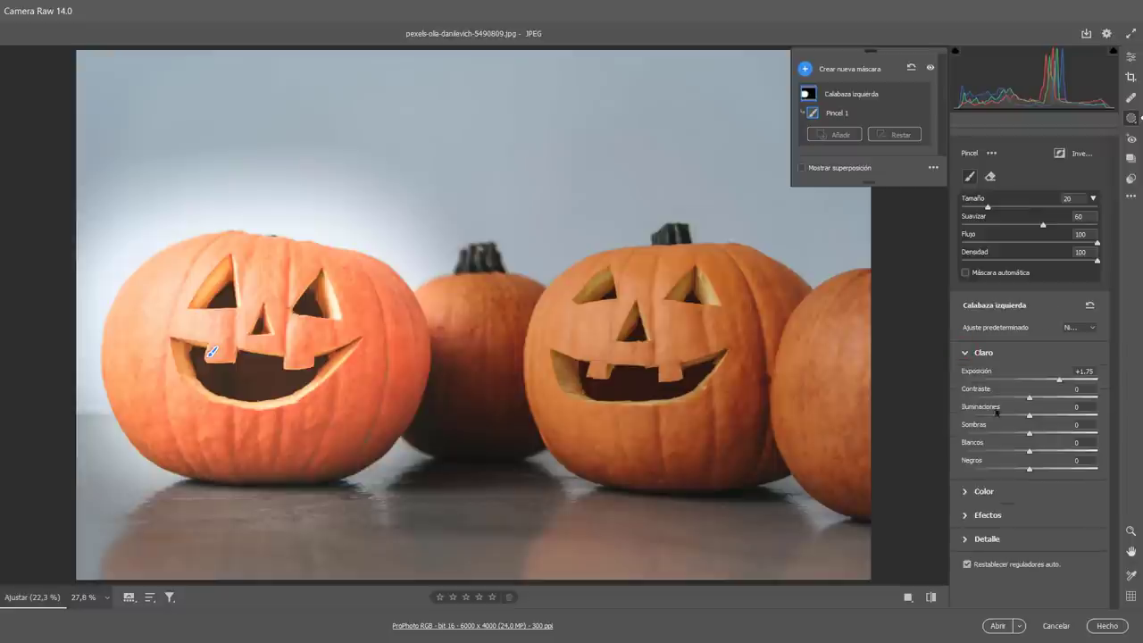
{"action": "left_click", "coordinate": [963, 491]}
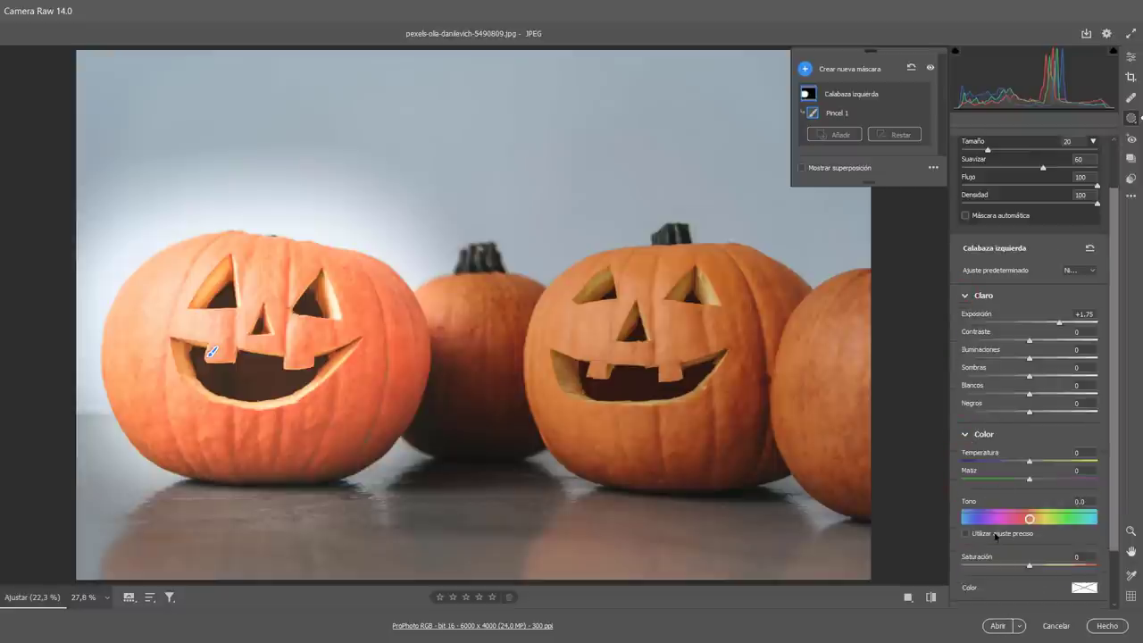
{"action": "left_click_drag", "start_coordinate": [1114, 268], "coordinate": [1112, 317]}
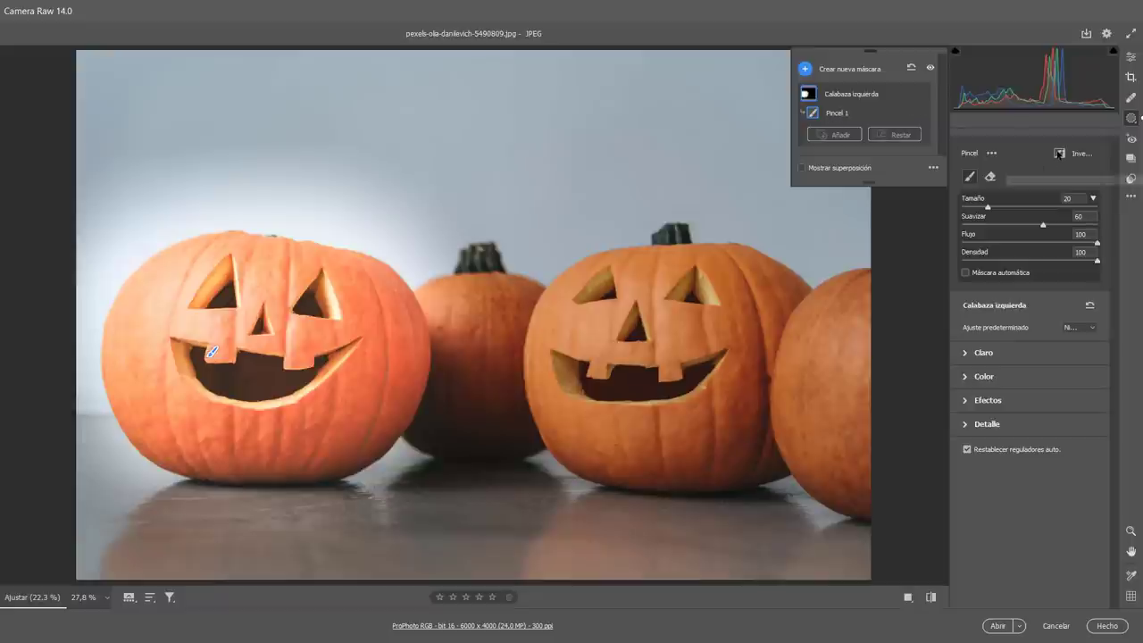
Try inverting the brush mask, inspect it with the overlay shown, then restore the original selection and hide the overlay.
{"action": "left_click", "coordinate": [1058, 154]}
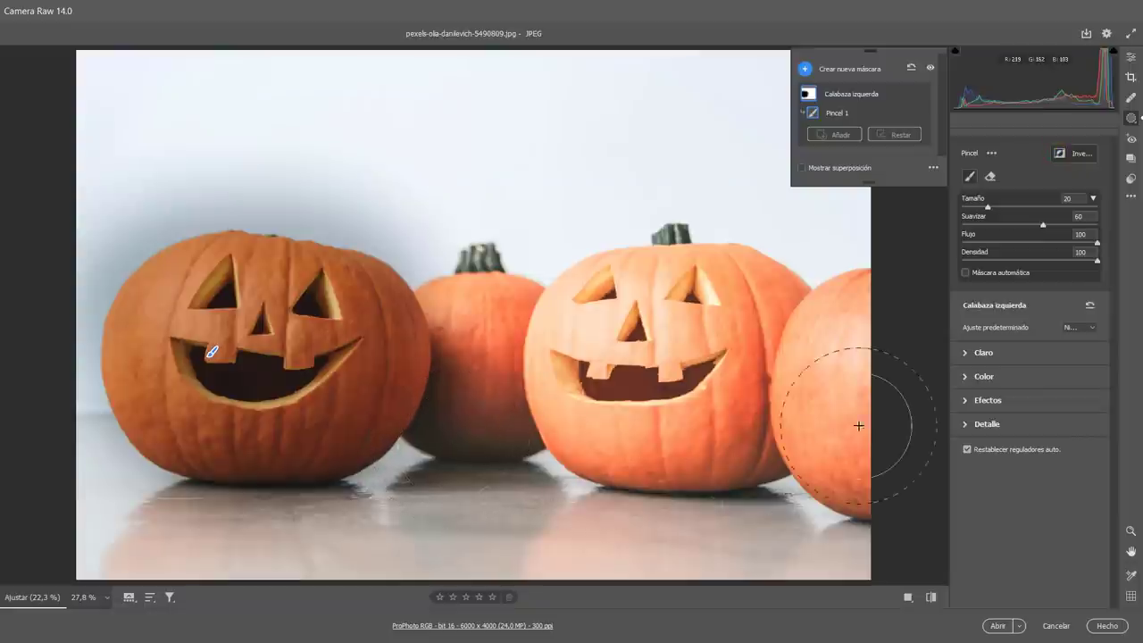
{"action": "left_click", "coordinate": [820, 169]}
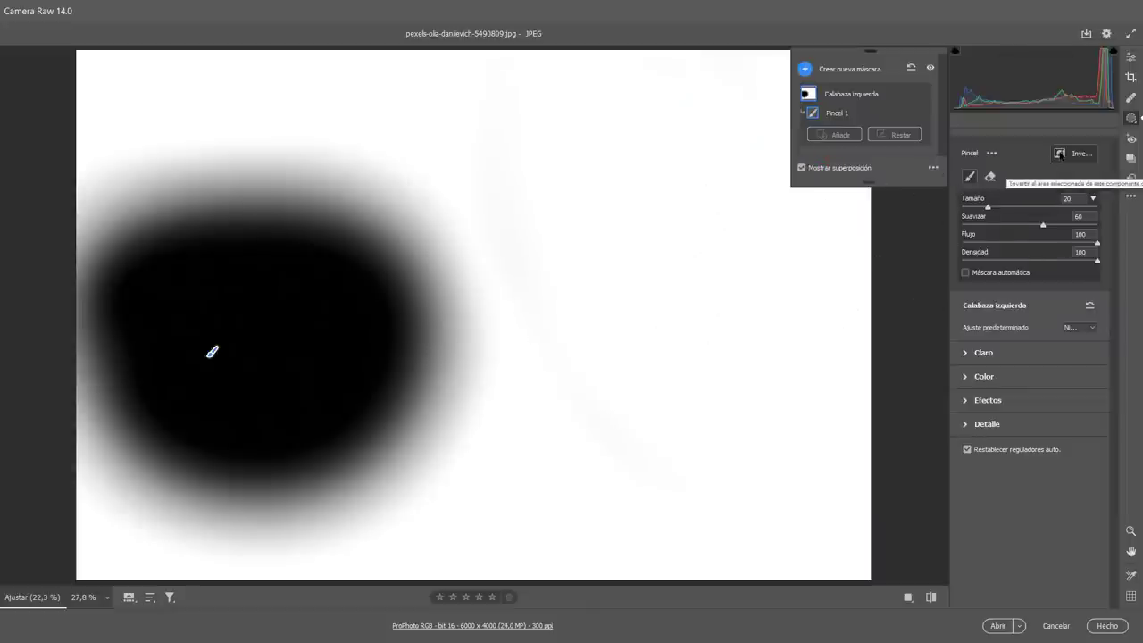
{"action": "left_click", "coordinate": [1059, 154]}
{"action": "left_click", "coordinate": [836, 169]}
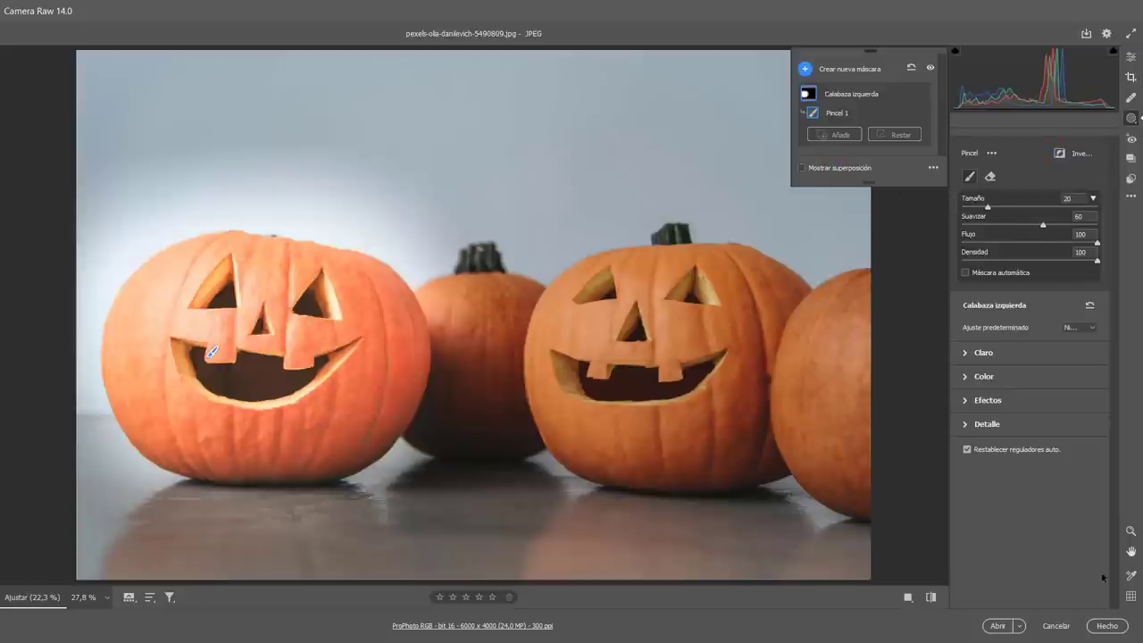
Try inverting the Pincel 1 component through its own options, then revert the inversion.
{"action": "mouse_move", "coordinate": [835, 113]}
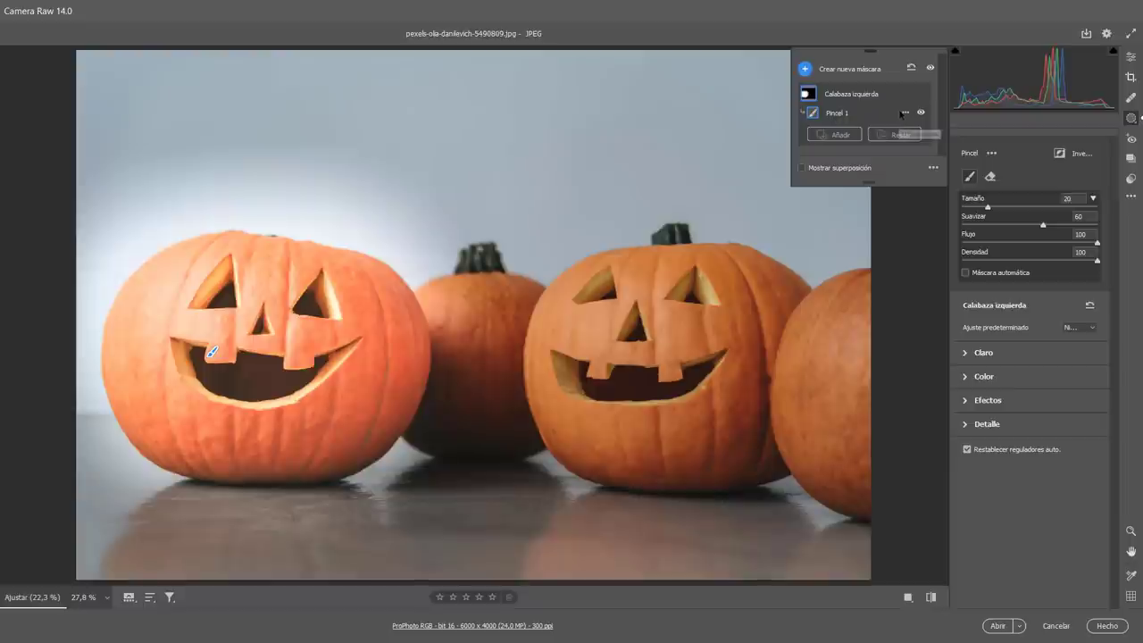
{"action": "left_click", "coordinate": [904, 114]}
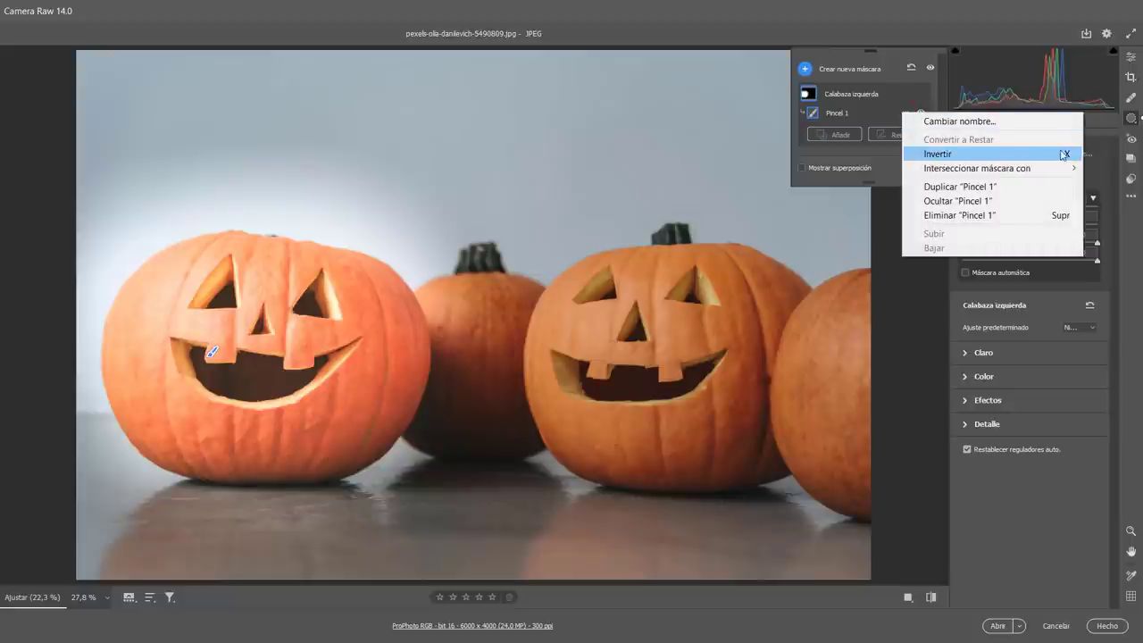
{"action": "left_click", "coordinate": [944, 157]}
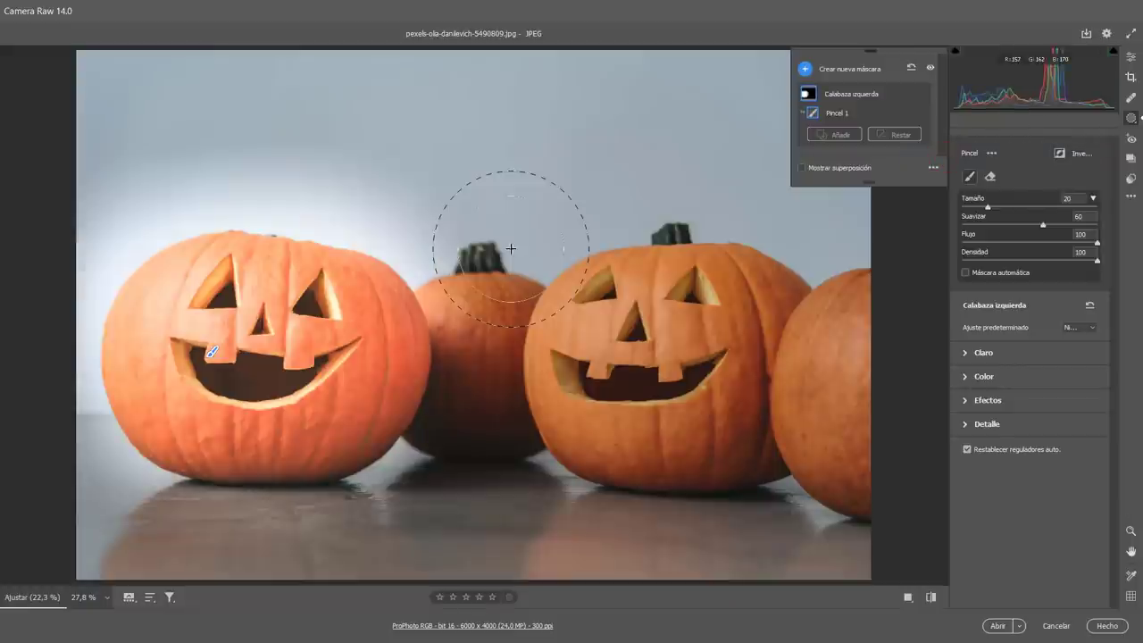
{"action": "key", "text": "x"}
Delete all masks and paint a new brush mask of size 20 over the left pumpkin.
{"action": "left_click", "coordinate": [911, 68]}
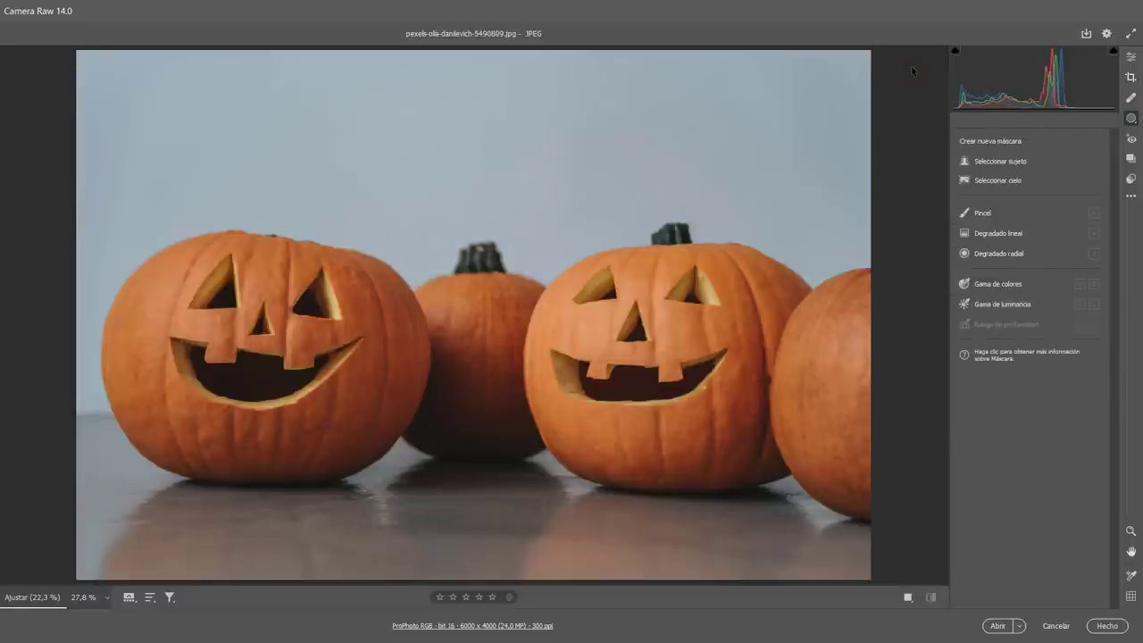
{"action": "left_click", "coordinate": [1130, 56]}
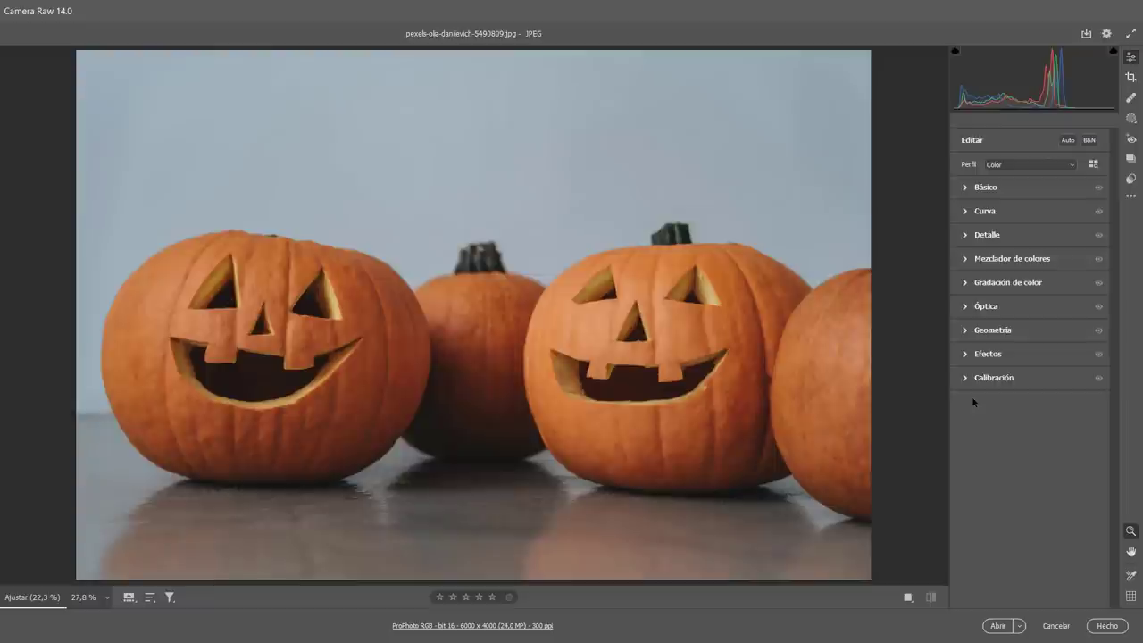
{"action": "left_click", "coordinate": [1131, 119]}
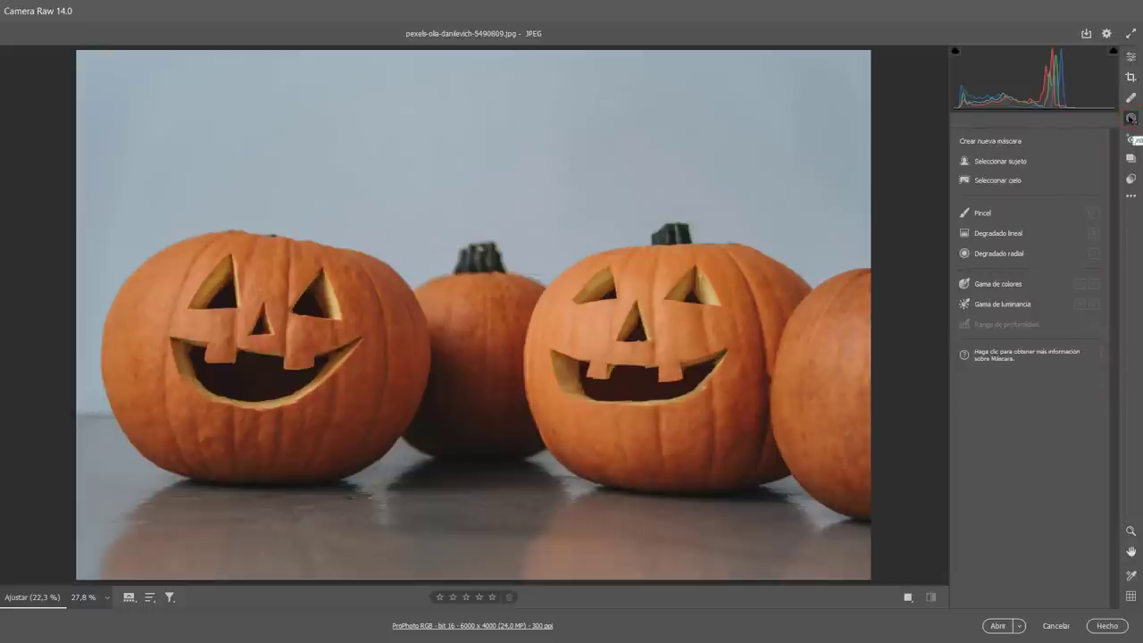
{"action": "left_click", "coordinate": [976, 215]}
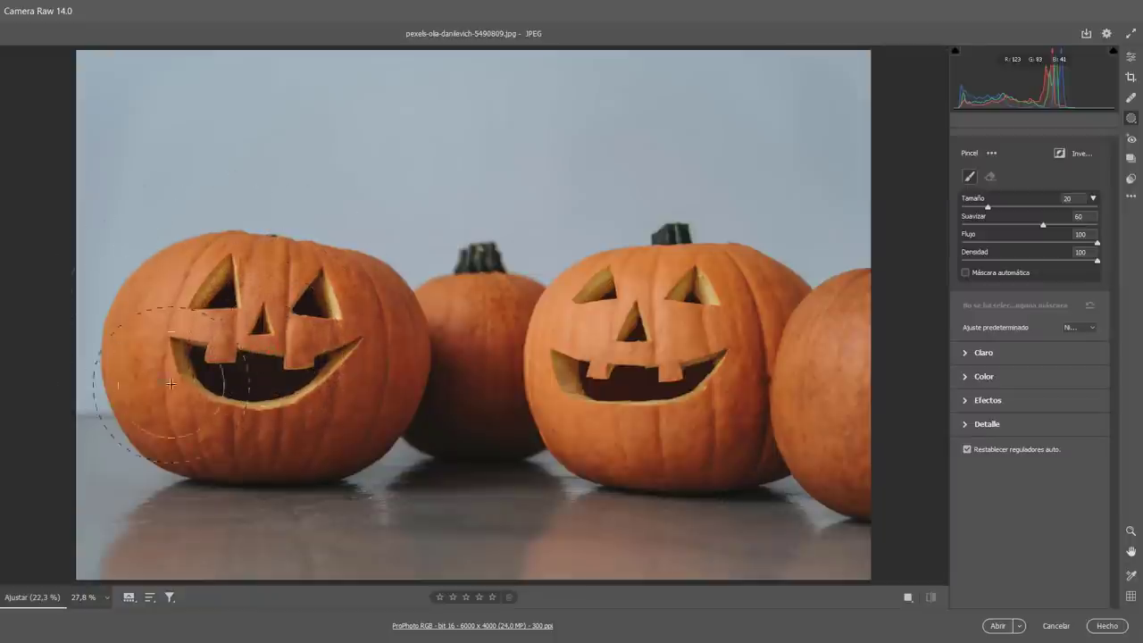
{"action": "left_click_drag", "start_coordinate": [216, 328], "coordinate": [224, 332]}
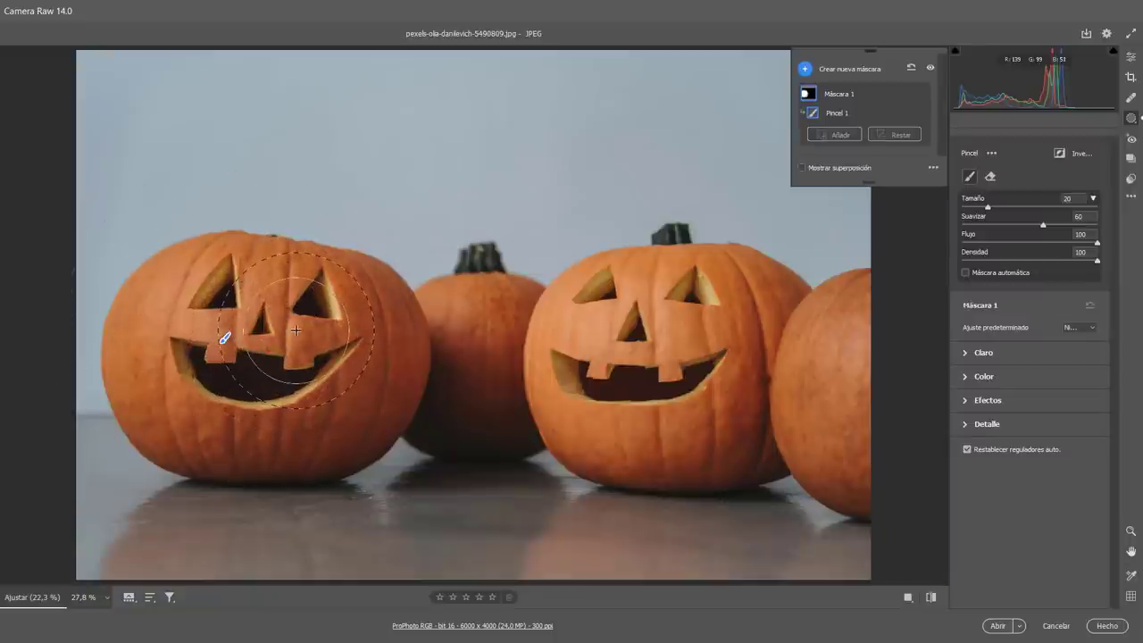
Show the mask overlay, switch it from white on black to the red color overlay, and hide it.
{"action": "key", "text": "y"}
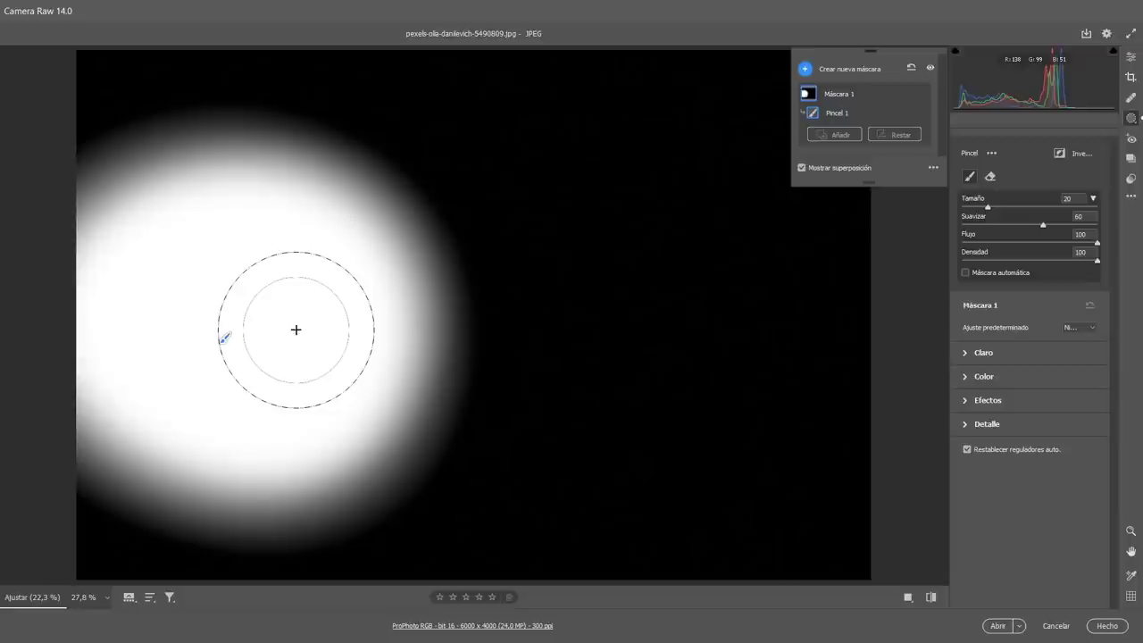
{"action": "key", "text": "shift"}
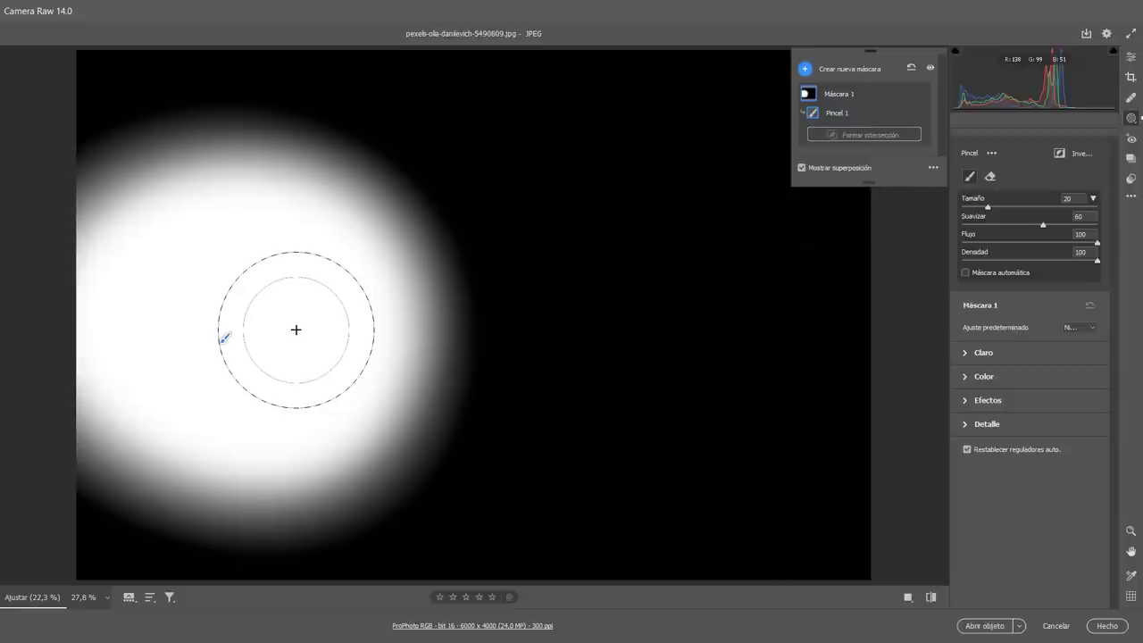
{"action": "key", "text": "shift+y"}
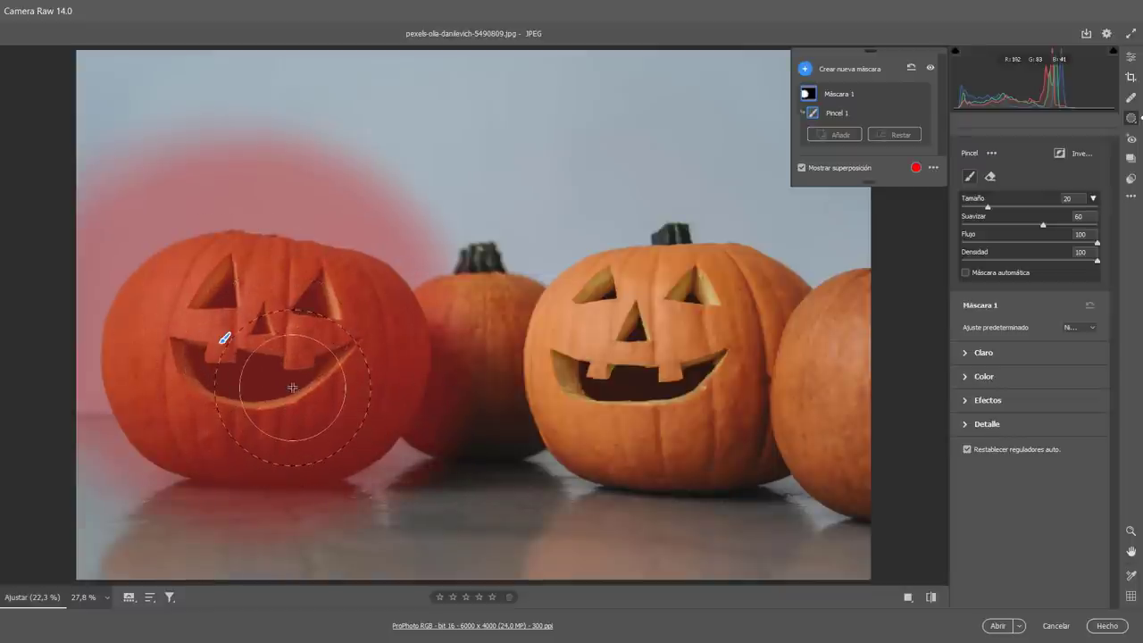
{"action": "key", "text": "y"}
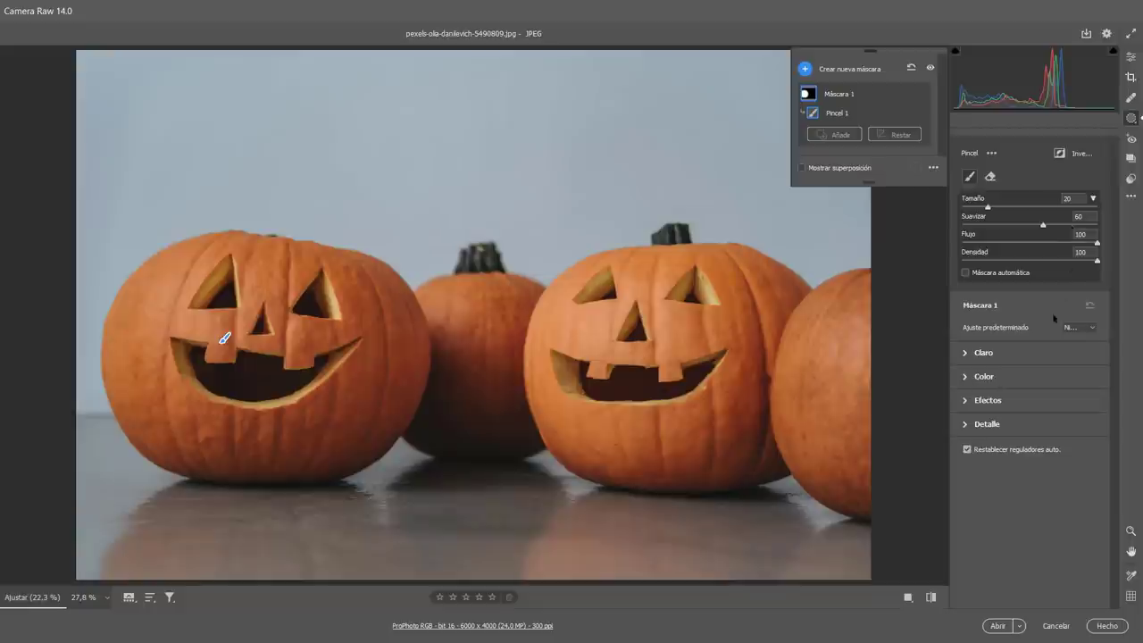
Set the exposure of Máscara 1 to +1.10 and toggle the mask inversion on and back off.
{"action": "left_click", "coordinate": [971, 353]}
{"action": "left_click_drag", "start_coordinate": [1028, 382], "coordinate": [1047, 380]}
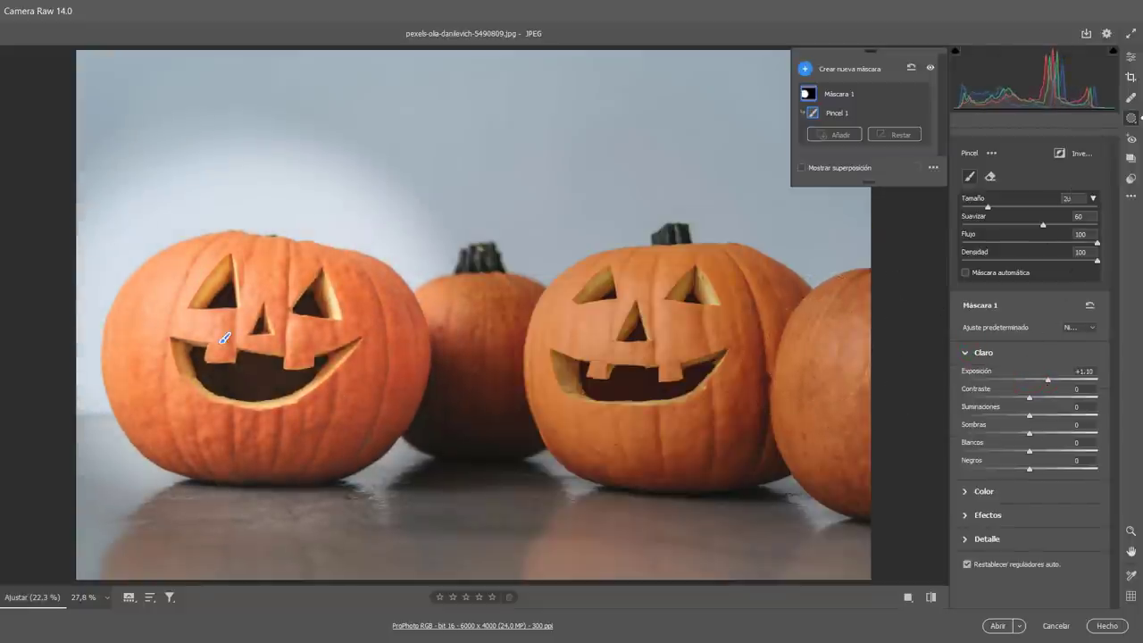
{"action": "left_click", "coordinate": [1070, 158]}
{"action": "left_click", "coordinate": [1070, 158]}
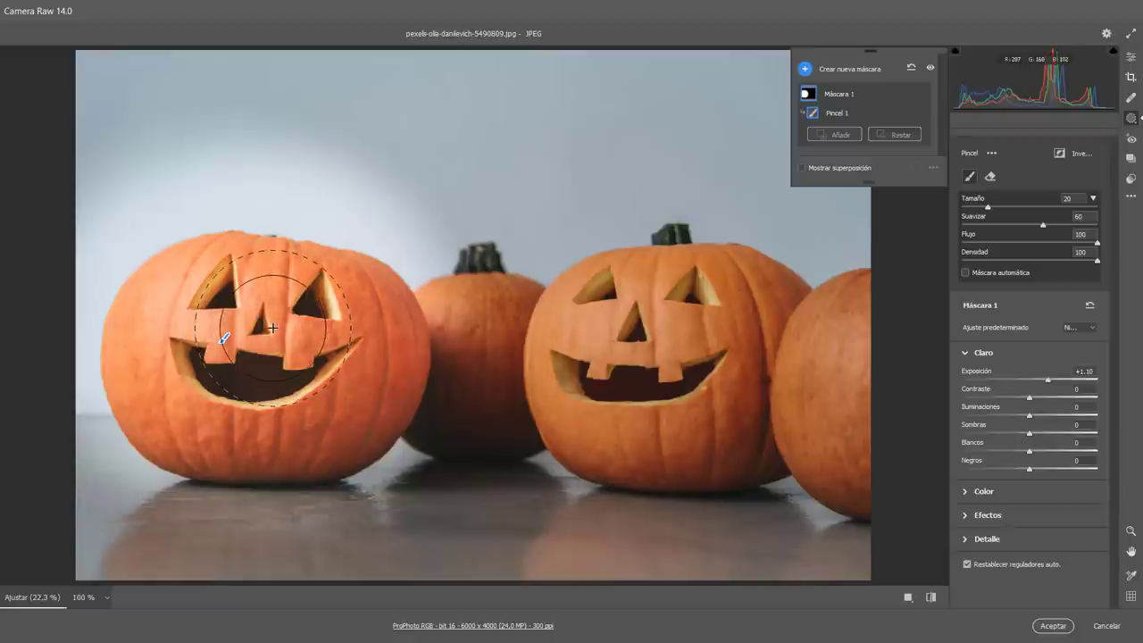
Show the red mask overlay and look over the available overlay modes without changing the current one.
{"action": "key", "text": "y"}
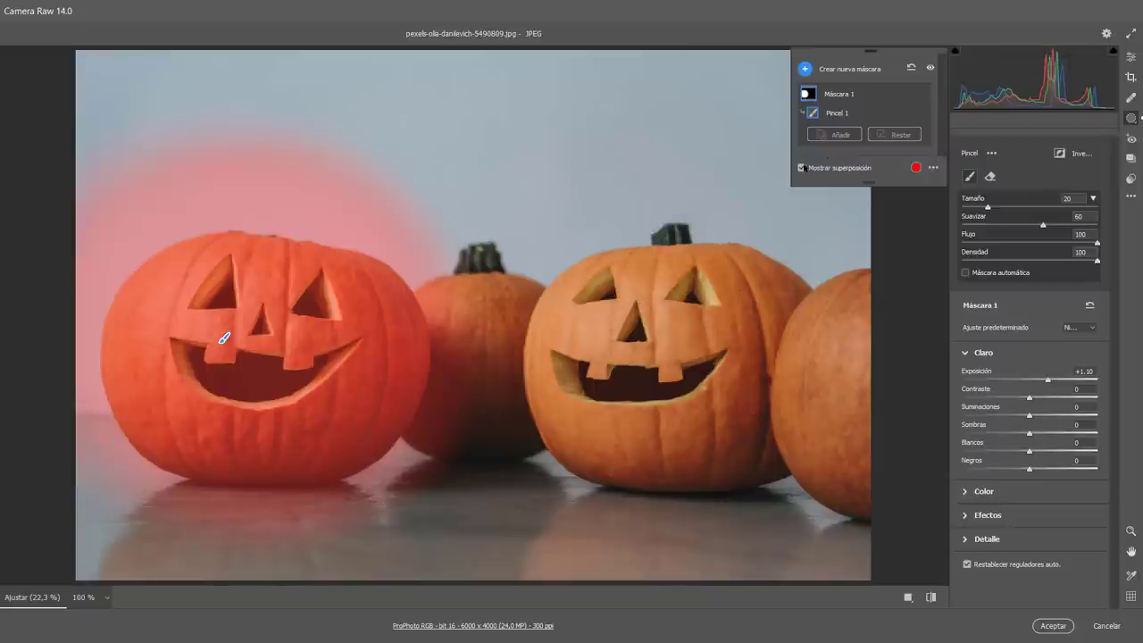
{"action": "left_click", "coordinate": [933, 169]}
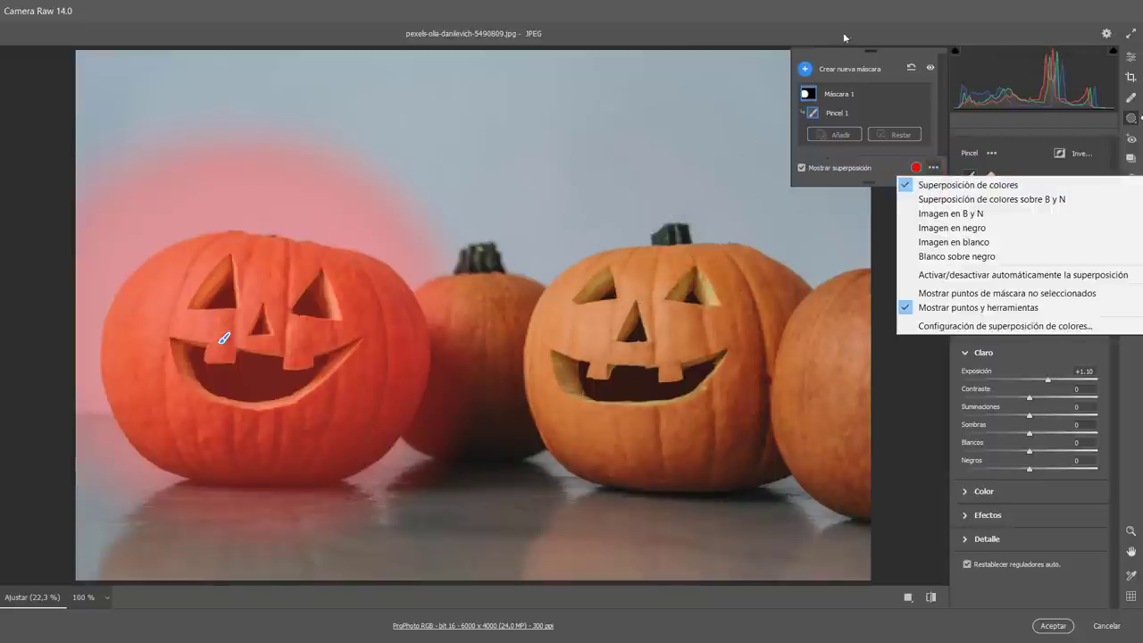
{"action": "left_click", "coordinate": [822, 9]}
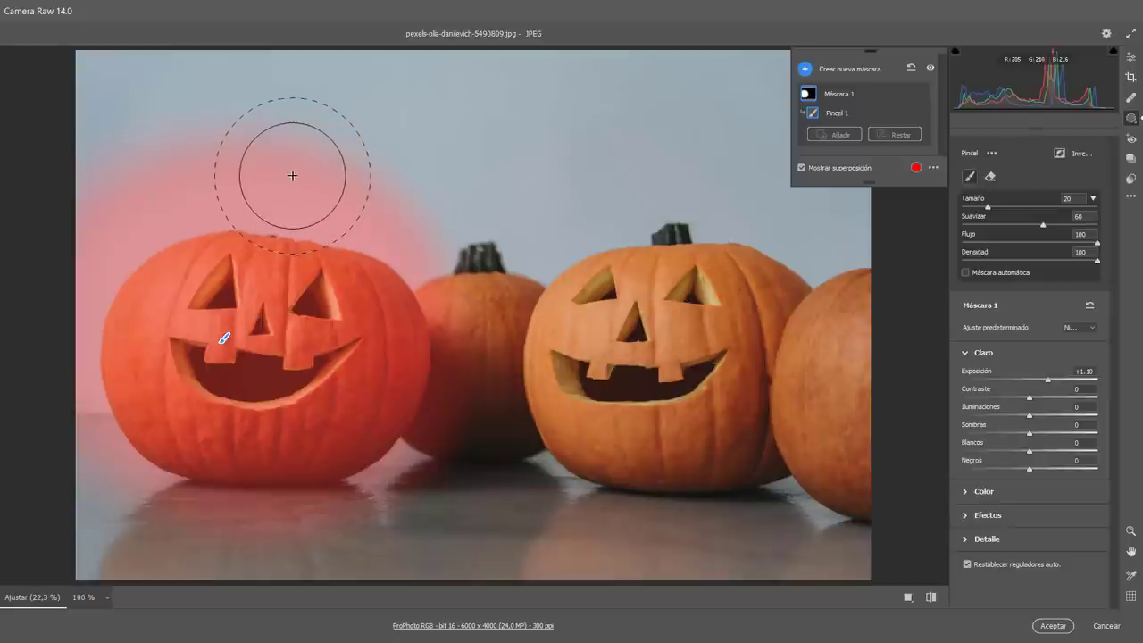
Try the brush's erase mode and its Tamaño de separación de borrado option, then turn that option back off.
{"action": "key", "text": "alt"}
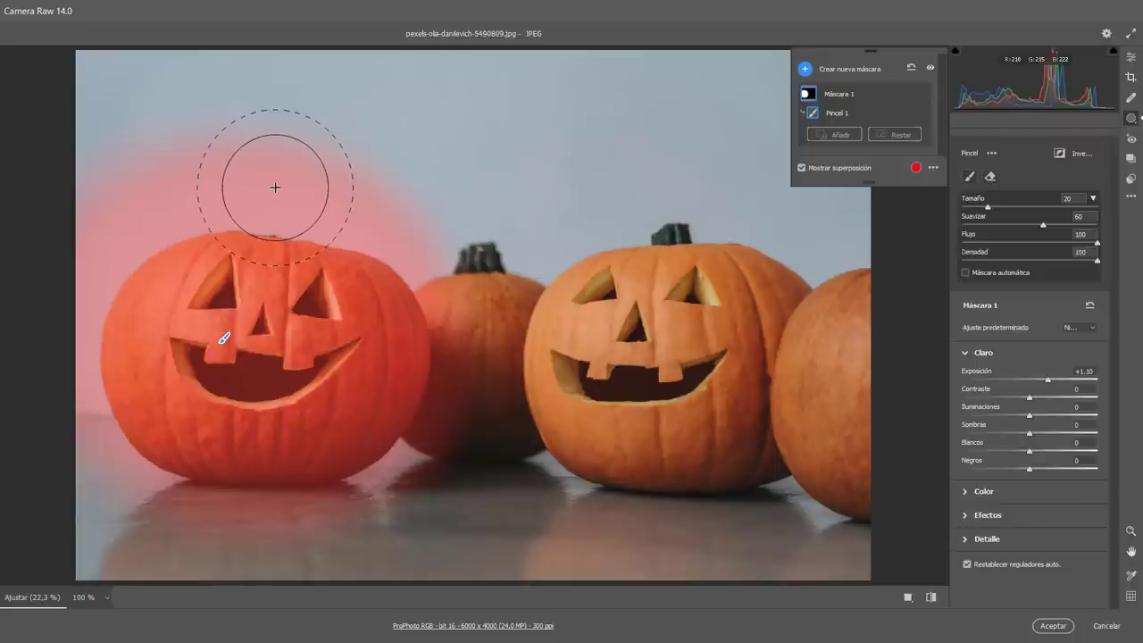
{"action": "left_click", "coordinate": [296, 188], "text": "alt"}
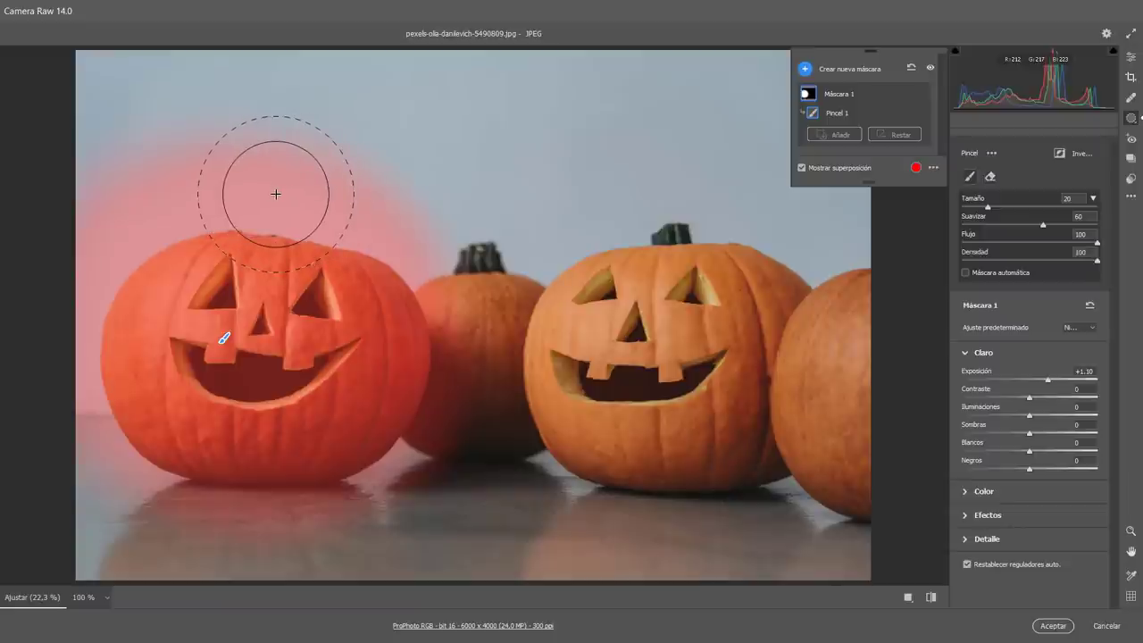
{"action": "left_click", "coordinate": [991, 156]}
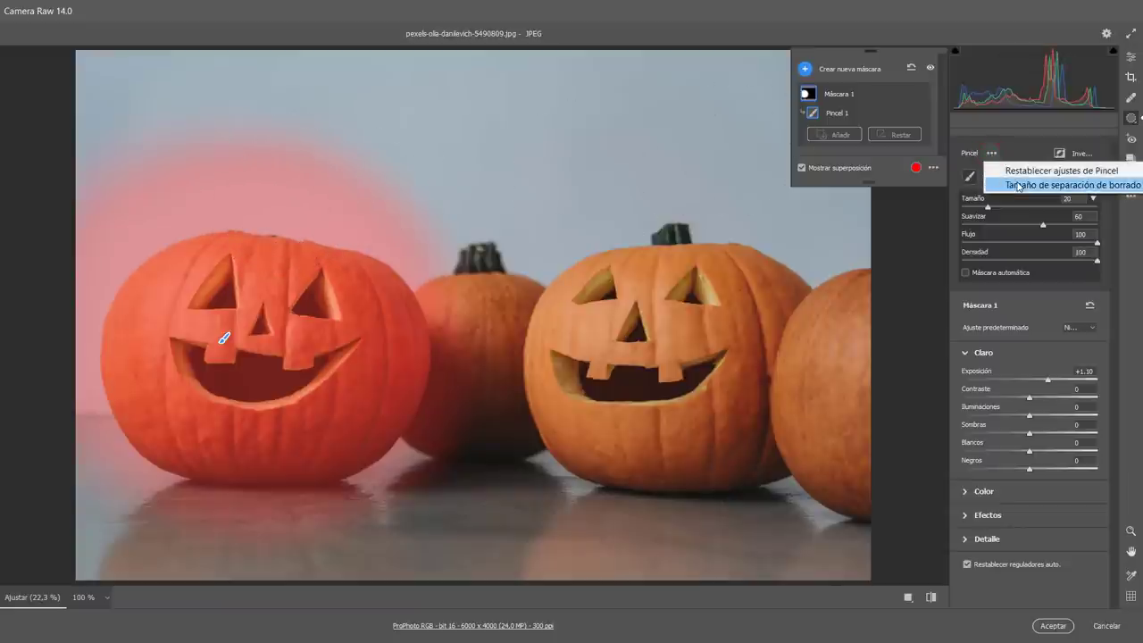
{"action": "left_click", "coordinate": [1018, 185]}
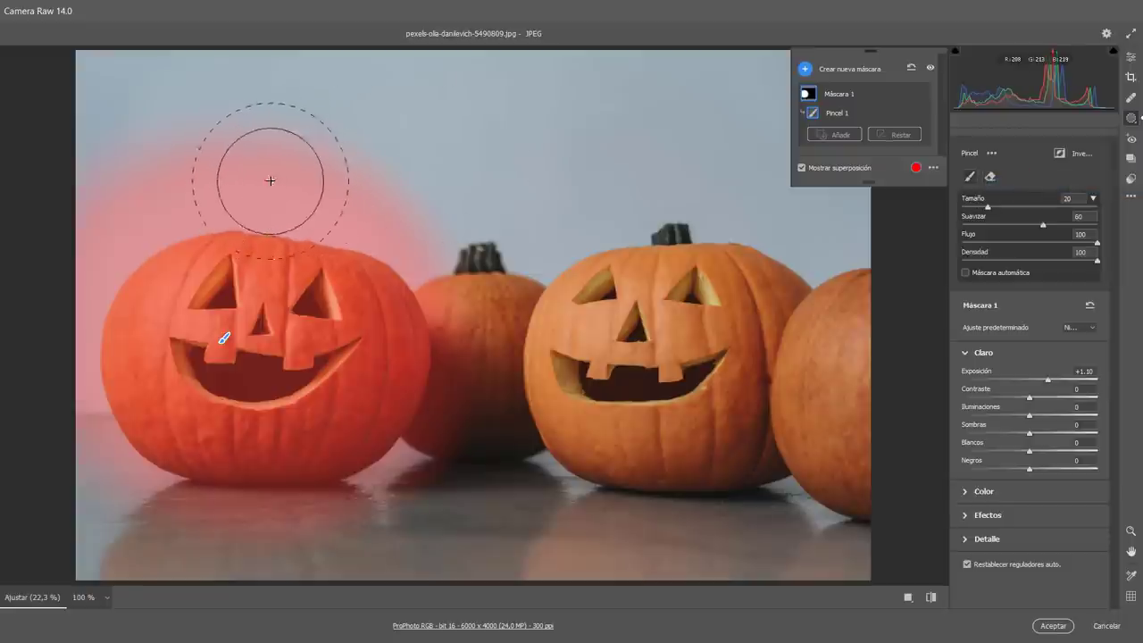
{"action": "left_click", "coordinate": [992, 154]}
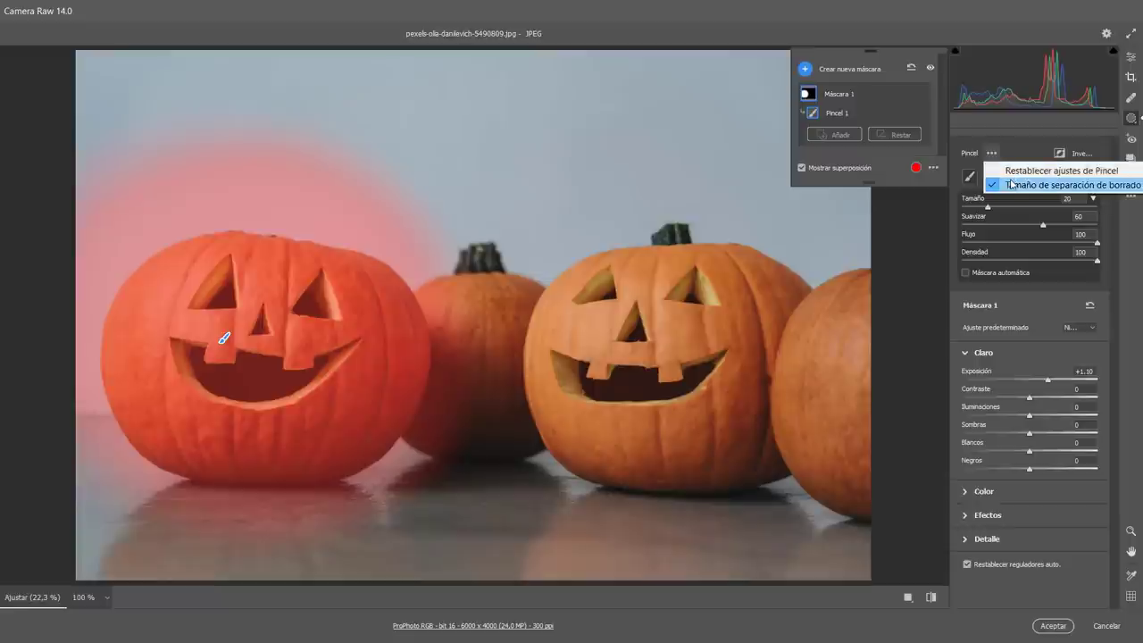
{"action": "left_click", "coordinate": [1015, 185]}
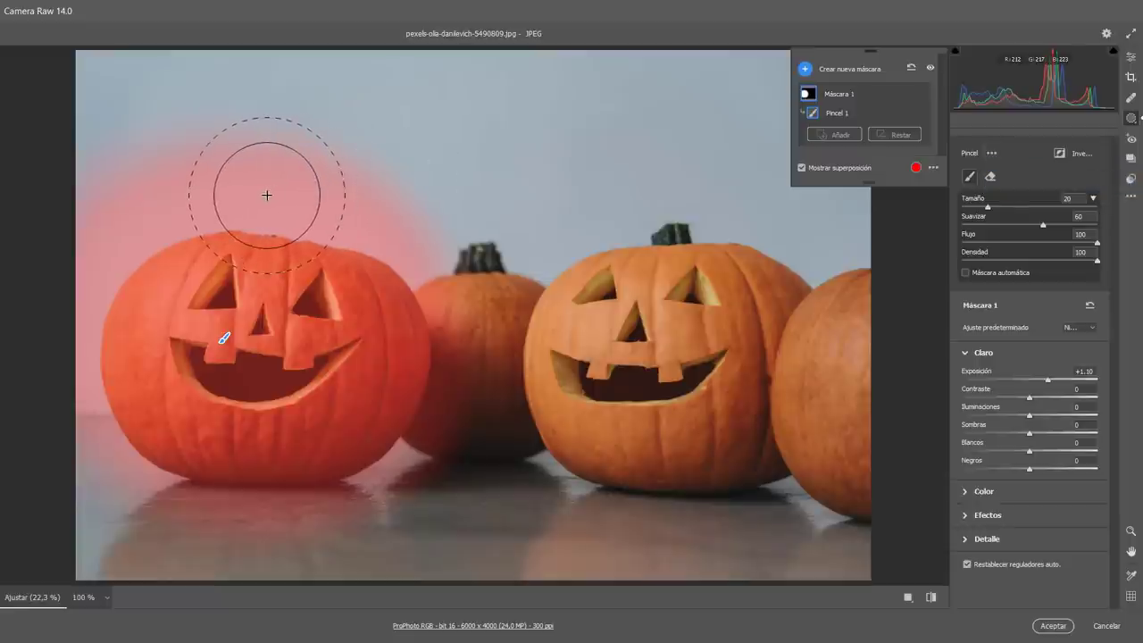
Enable Máscara automática and erase the mask from the background and floor around the left pumpkin.
{"action": "left_click", "coordinate": [996, 274]}
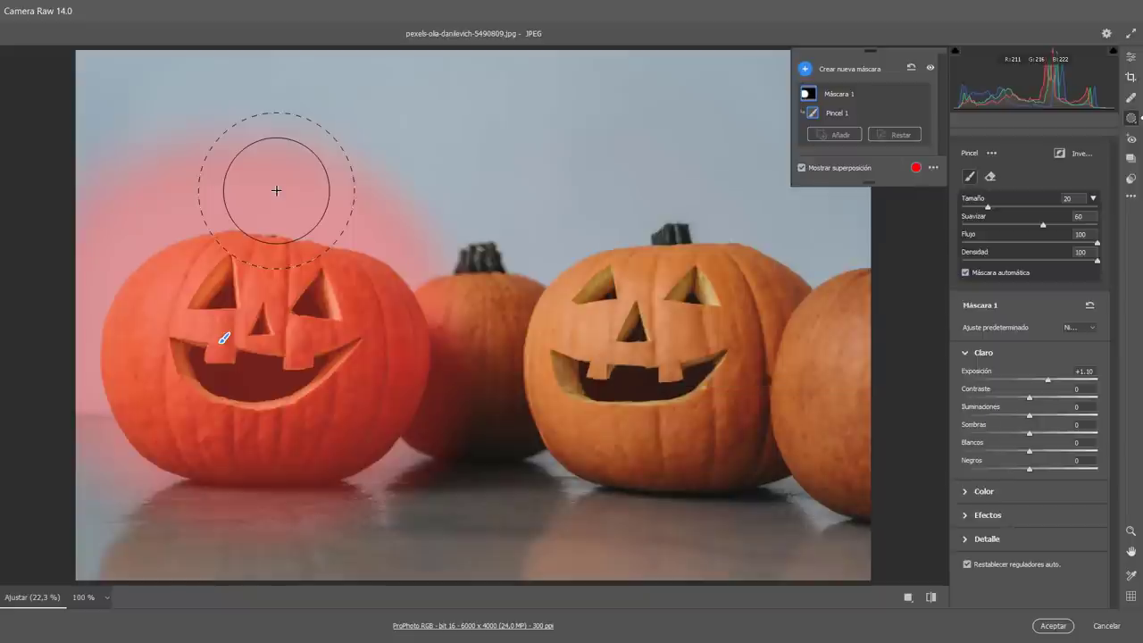
{"action": "key", "text": "alt"}
{"action": "mouse_move", "coordinate": [277, 190]}
{"action": "left_mouse_down"}
{"action": "mouse_move", "coordinate": [388, 224]}
{"action": "mouse_move", "coordinate": [410, 243]}
{"action": "mouse_move", "coordinate": [304, 181]}
{"action": "mouse_move", "coordinate": [206, 167]}
{"action": "mouse_move", "coordinate": [36, 239]}
{"action": "mouse_move", "coordinate": [36, 279]}
{"action": "mouse_move", "coordinate": [43, 263]}
{"action": "mouse_move", "coordinate": [87, 248]}
{"action": "mouse_move", "coordinate": [59, 290]}
{"action": "mouse_move", "coordinate": [53, 360]}
{"action": "mouse_move", "coordinate": [75, 476]}
{"action": "mouse_move", "coordinate": [136, 527]}
{"action": "mouse_move", "coordinate": [318, 551]}
{"action": "mouse_move", "coordinate": [403, 532]}
{"action": "left_mouse_up"}
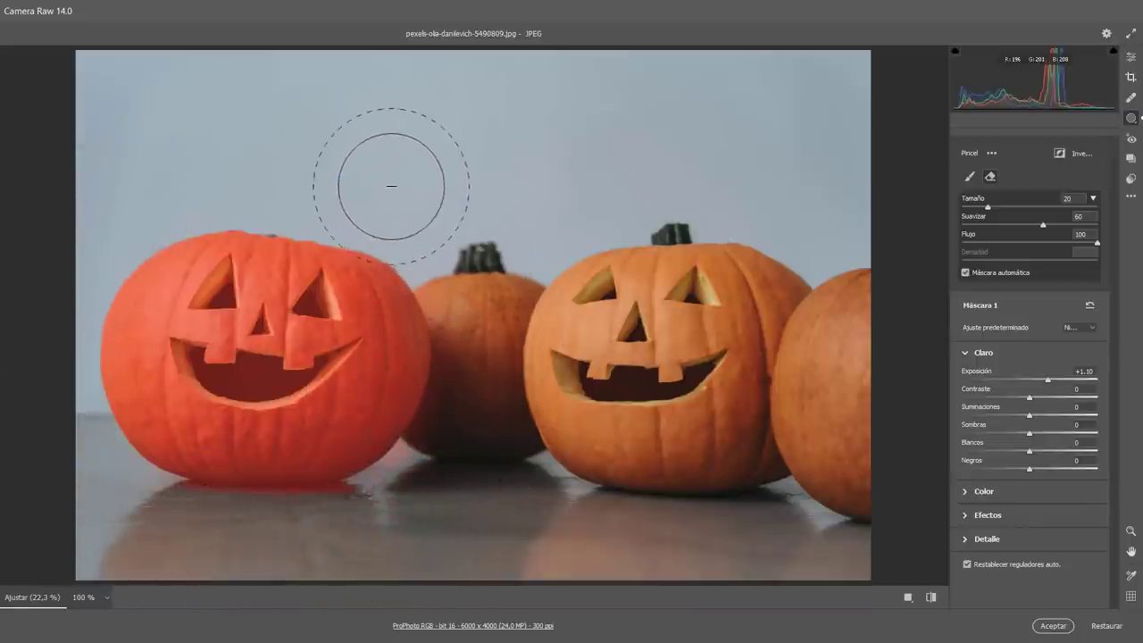
{"action": "key", "text": "alt"}
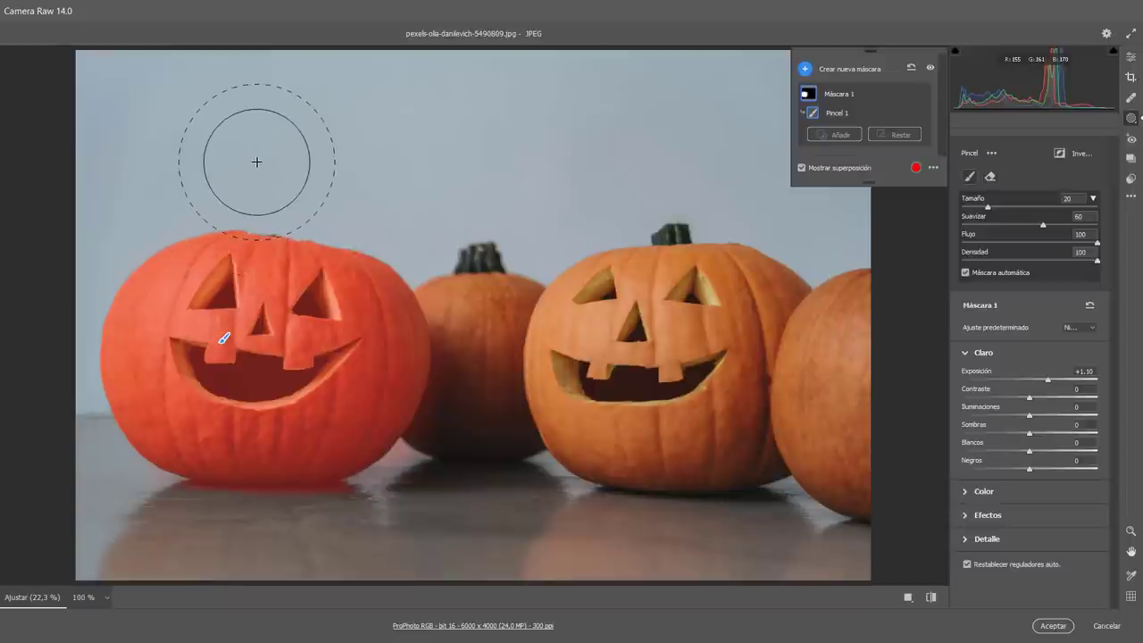
Cycle through the overlay modes to inspect the refined mask, return to the red color overlay, and hide it.
{"action": "key", "text": "alt"}
{"action": "key", "text": "alt+o"}
{"action": "key", "text": "alt+o"}
{"action": "key", "text": "alt+o"}
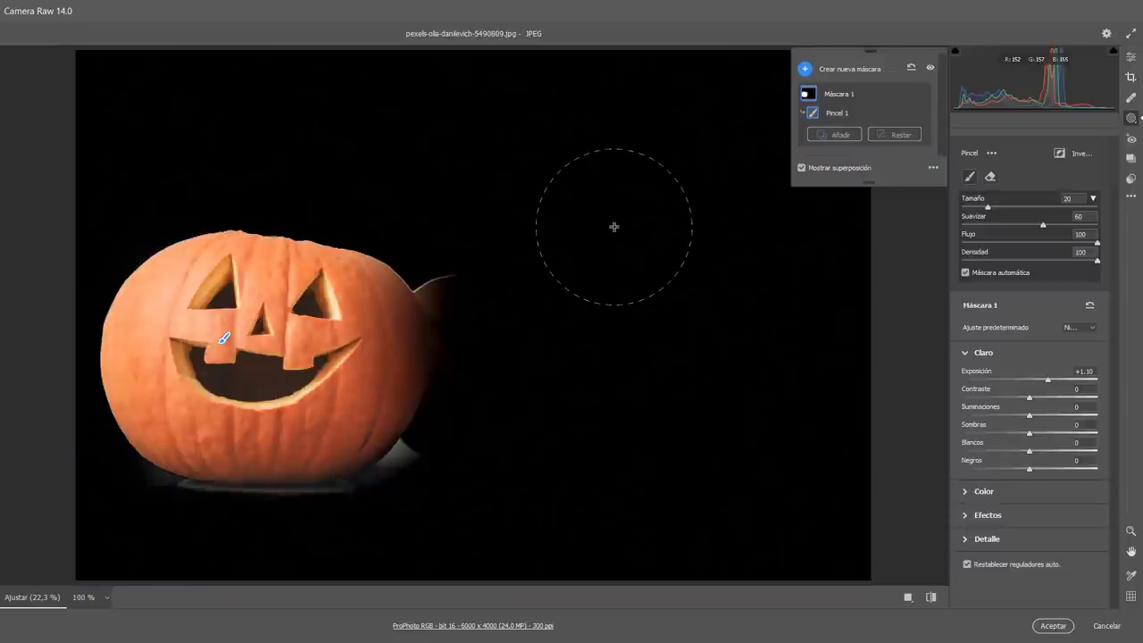
{"action": "key", "text": "alt+o"}
{"action": "key", "text": "alt+o"}
{"action": "key", "text": "alt+o"}
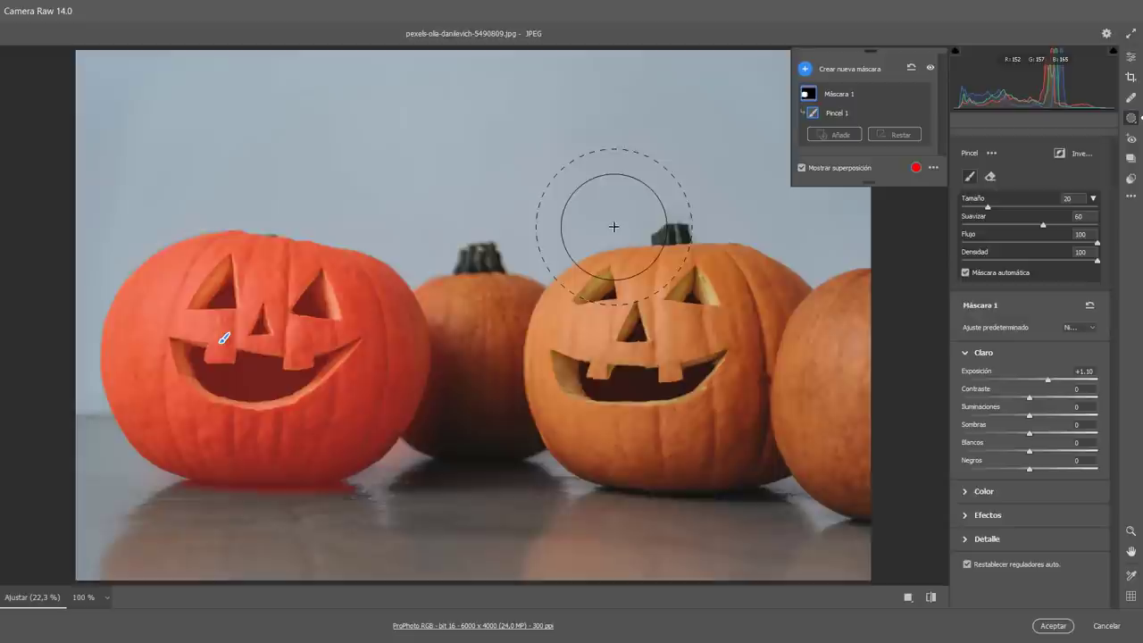
{"action": "key", "text": "y"}
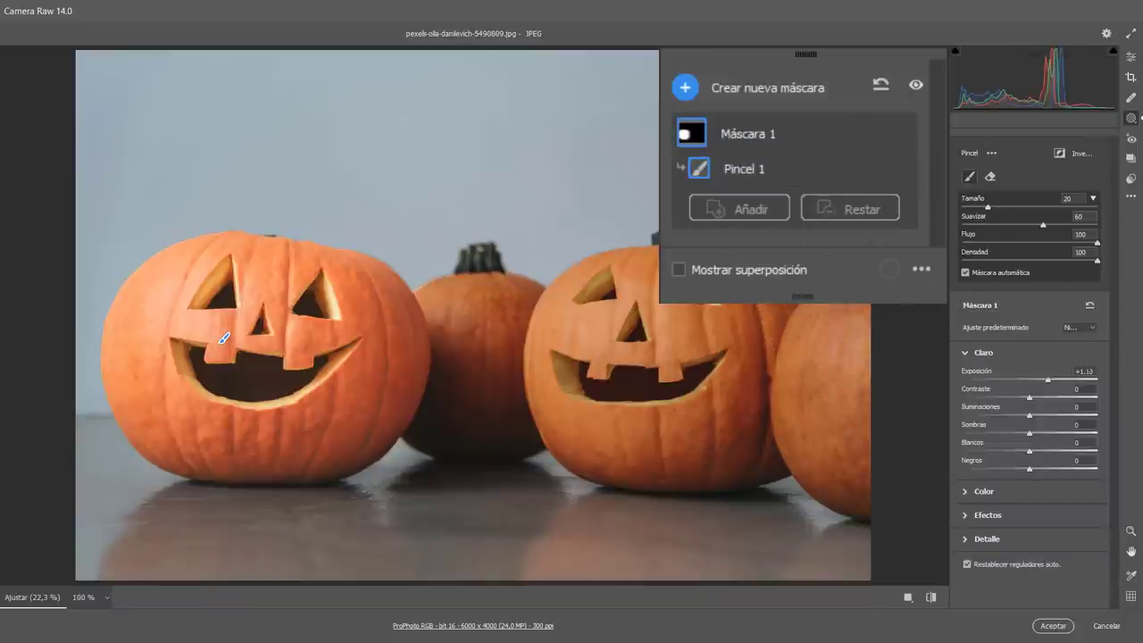
Darken and desaturate the left pumpkin by setting the mask's exposure to -1.50 and saturation to -100.
{"action": "double_click", "coordinate": [1040, 379]}
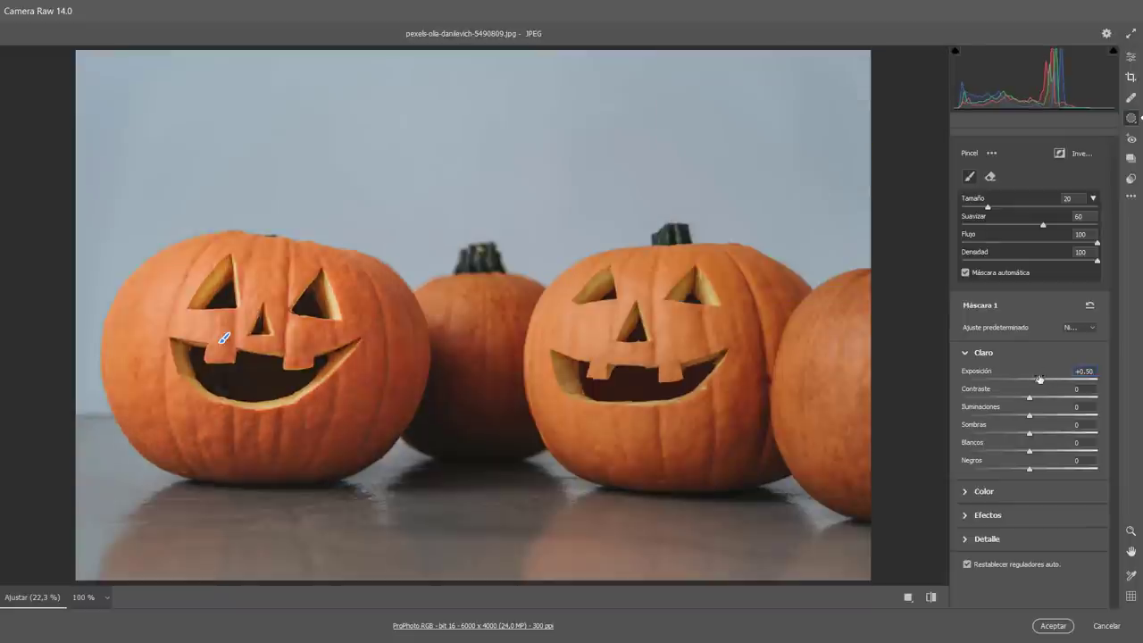
{"action": "left_click_drag", "start_coordinate": [1040, 378], "coordinate": [1004, 380]}
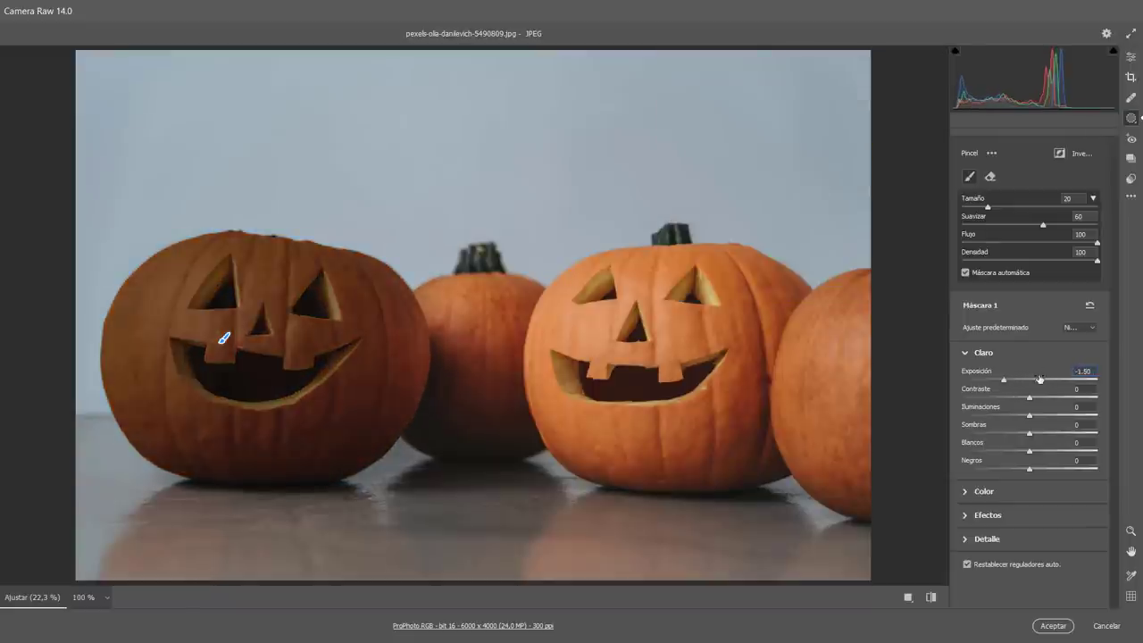
{"action": "left_click", "coordinate": [997, 494]}
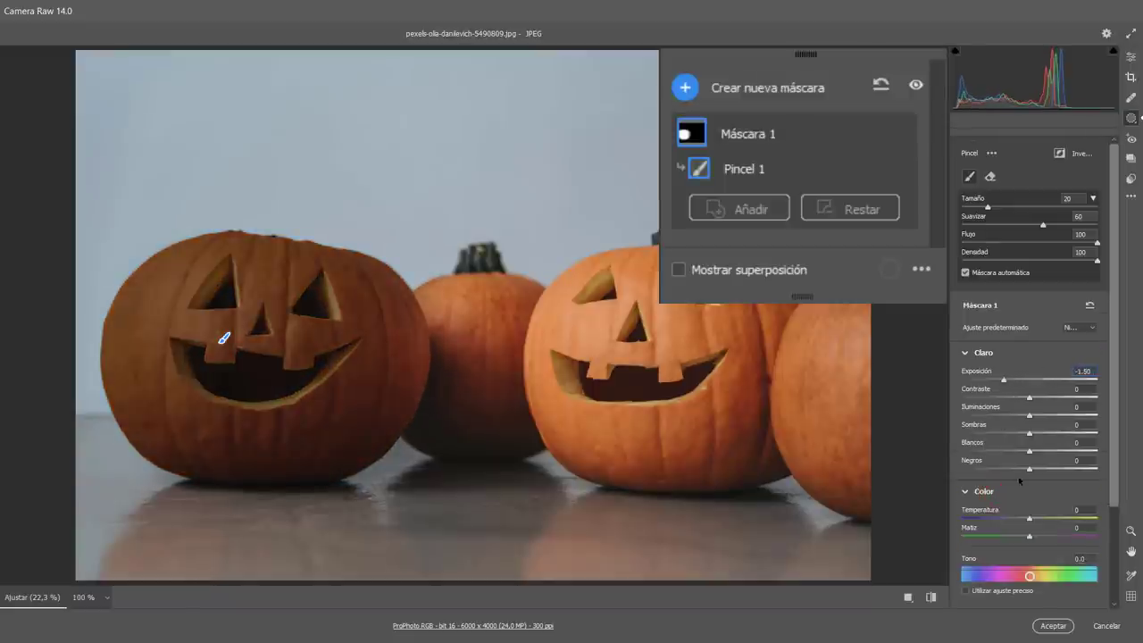
{"action": "scroll", "coordinate": [1019, 480], "scroll_direction": "down", "scroll_amount": 3}
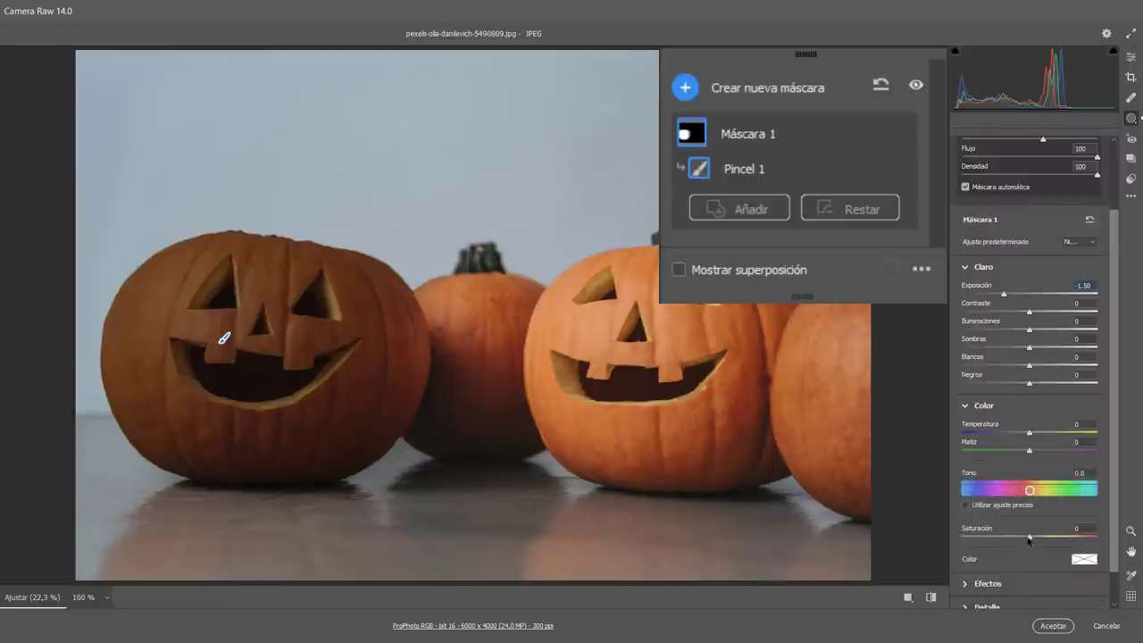
{"action": "left_click_drag", "start_coordinate": [1028, 538], "coordinate": [925, 538]}
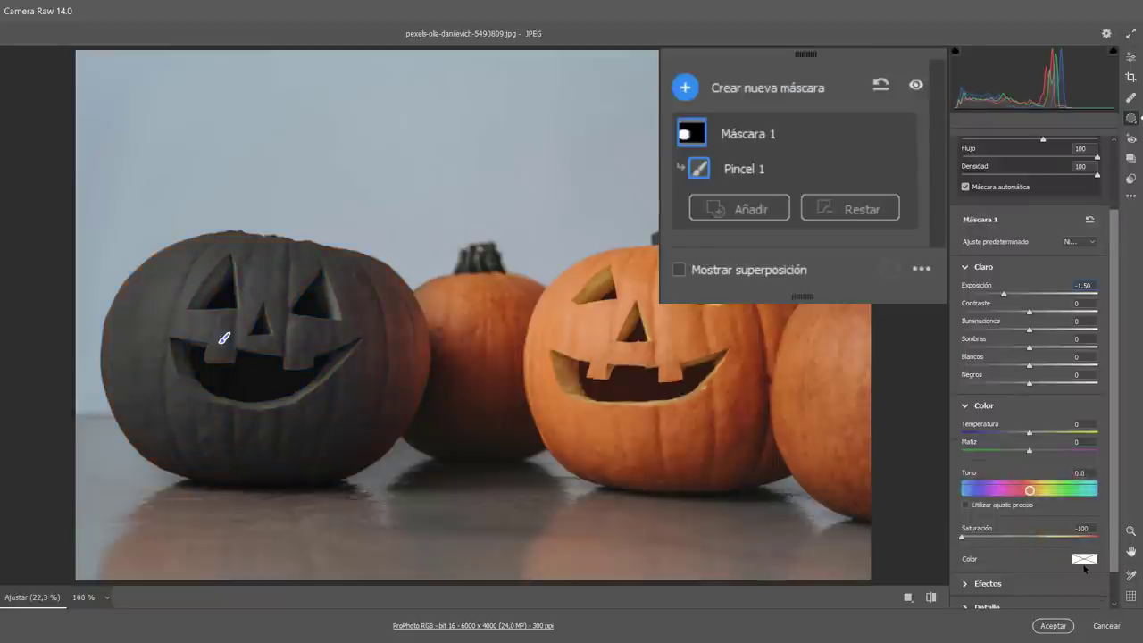
Tint the masked left pumpkin blue with a mask color of hue 241 and saturation 96.
{"action": "left_click", "coordinate": [1085, 560]}
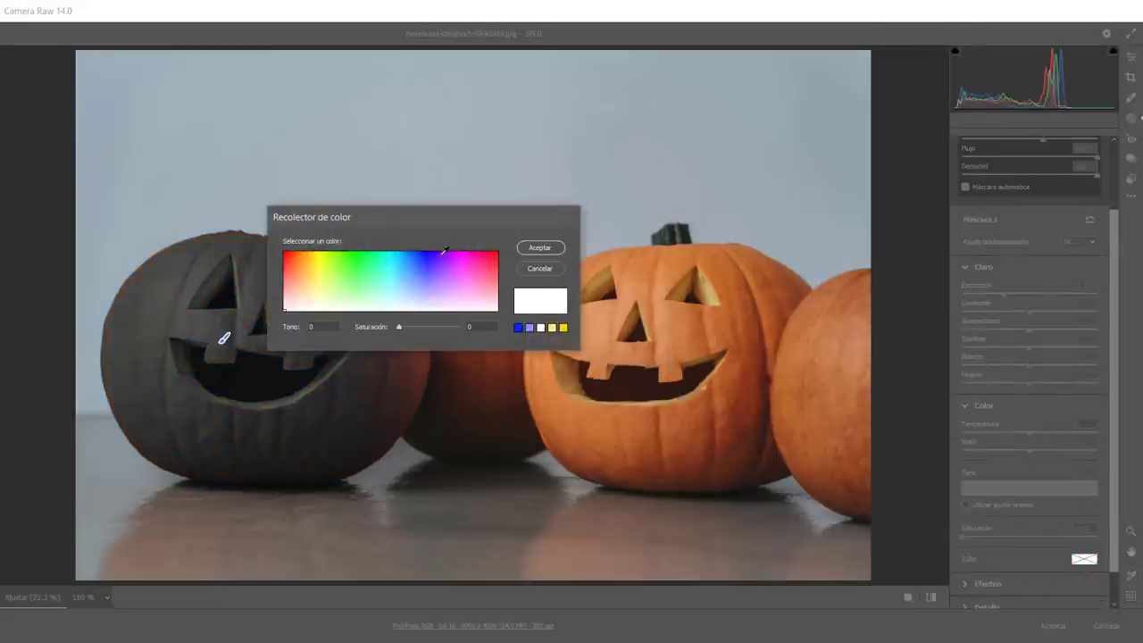
{"action": "left_click", "coordinate": [429, 254]}
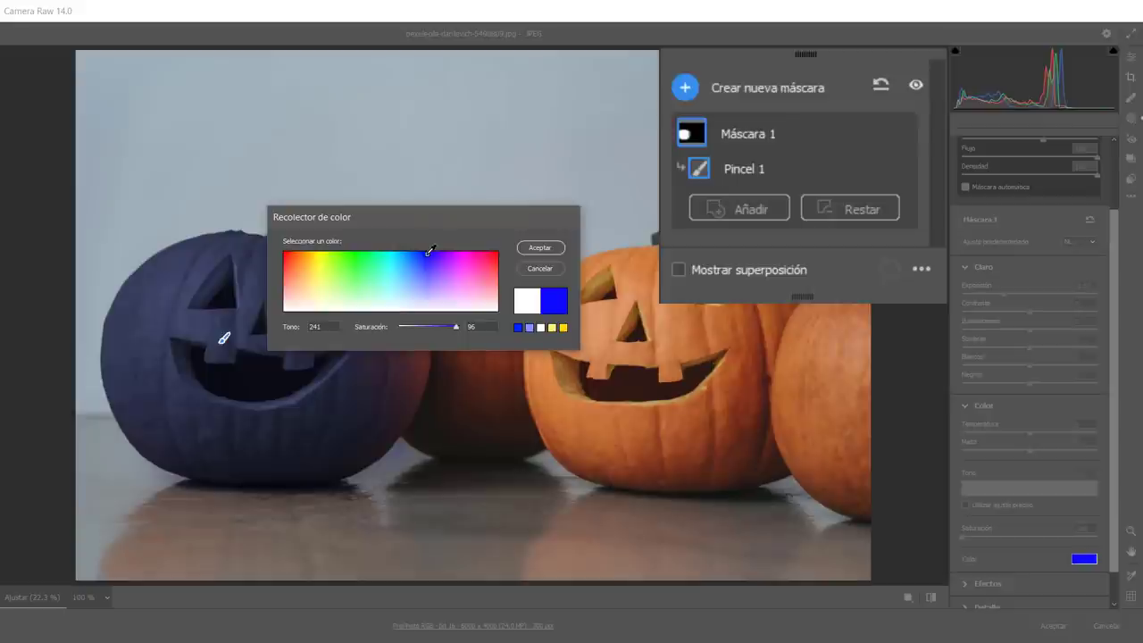
{"action": "left_click", "coordinate": [539, 248]}
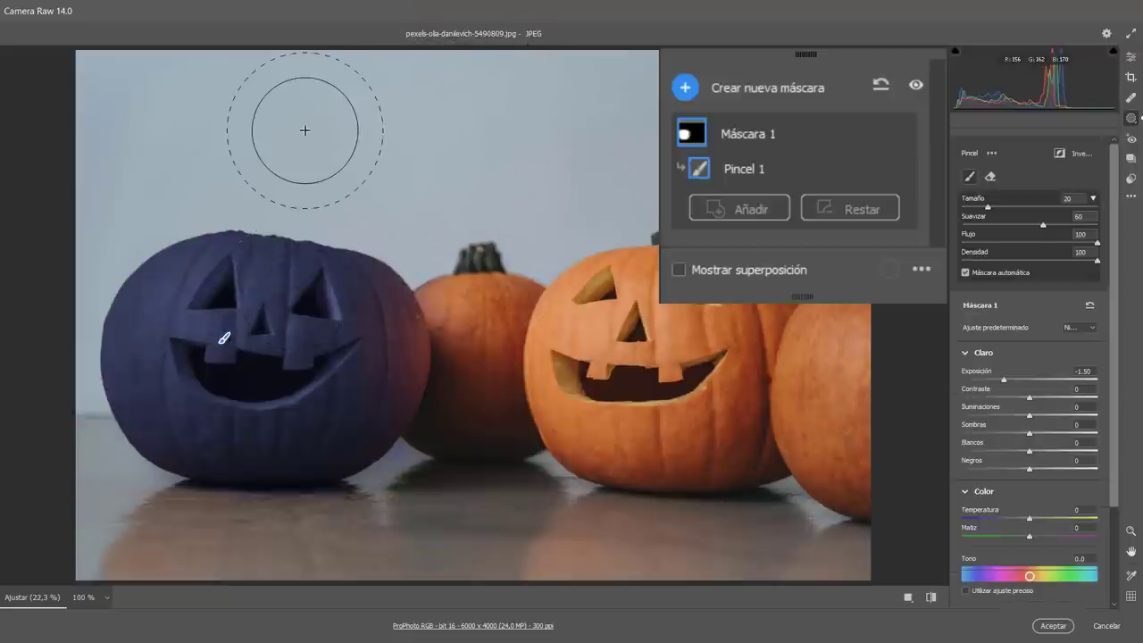
Add a linear gradient to Máscara 1, fading from the upper background to just above the pumpkins, and straighten it horizontally.
{"action": "left_click", "coordinate": [759, 134]}
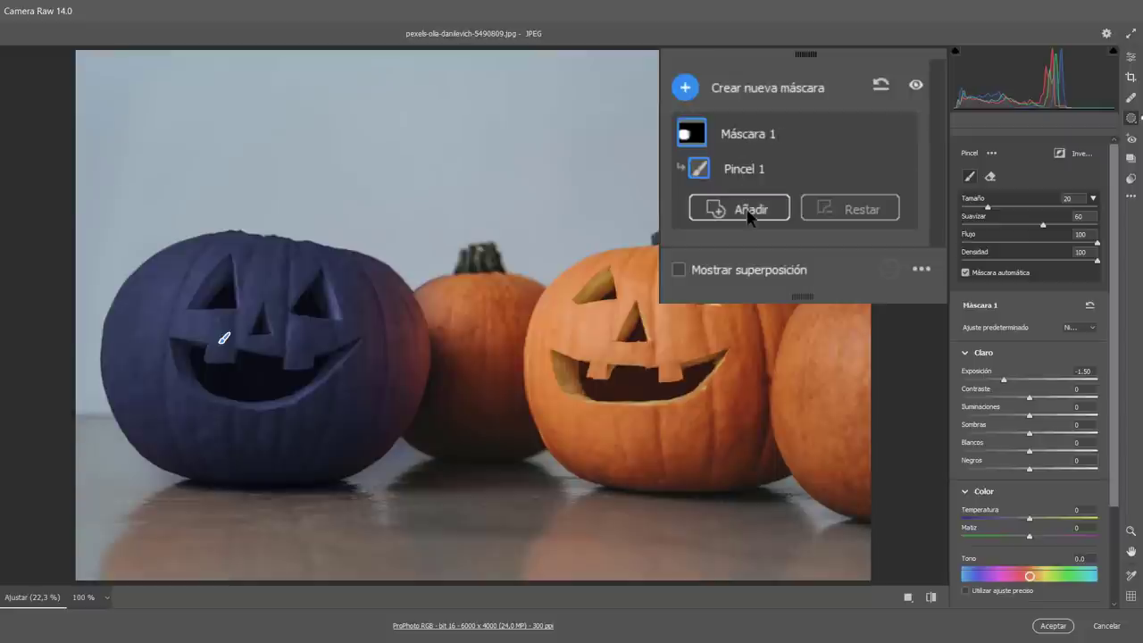
{"action": "left_click", "coordinate": [749, 211]}
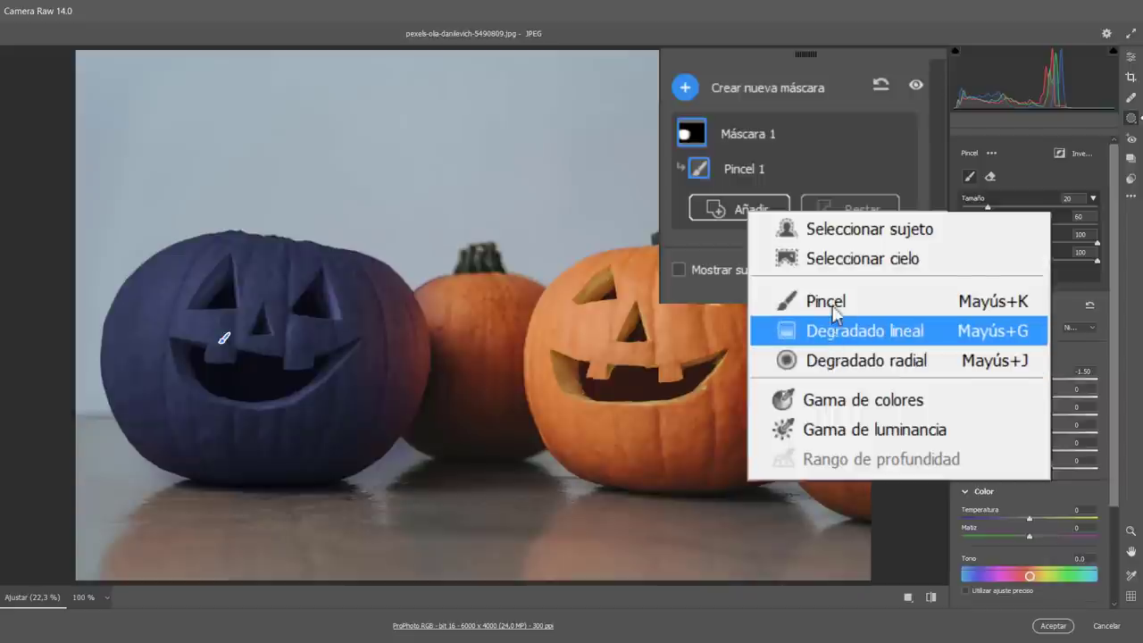
{"action": "left_click", "coordinate": [886, 330]}
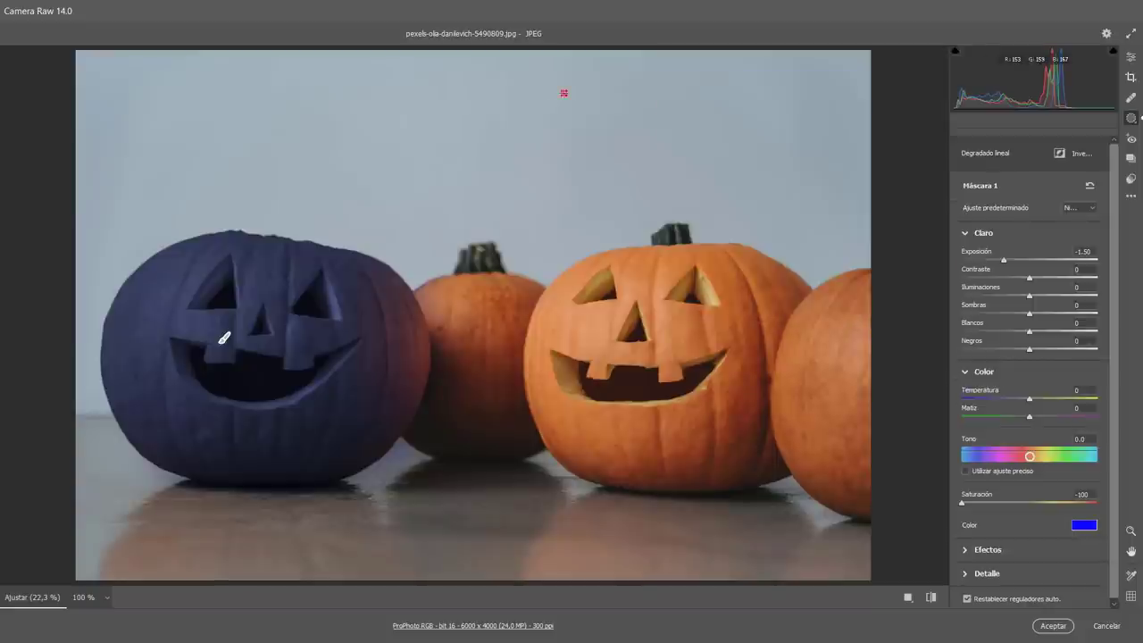
{"action": "mouse_move", "coordinate": [564, 92]}
{"action": "left_mouse_down"}
{"action": "mouse_move", "coordinate": [520, 135]}
{"action": "mouse_move", "coordinate": [485, 205]}
{"action": "mouse_move", "coordinate": [574, 202]}
{"action": "mouse_move", "coordinate": [539, 209]}
{"action": "mouse_move", "coordinate": [569, 210]}
{"action": "mouse_move", "coordinate": [553, 211]}
{"action": "left_mouse_up"}
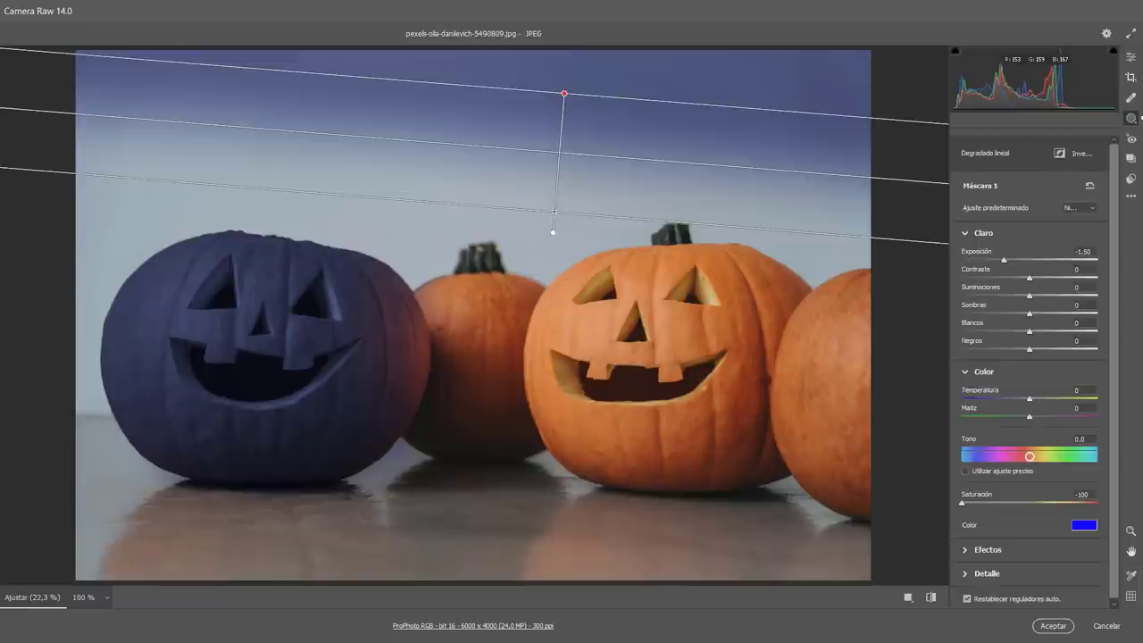
{"action": "mouse_move", "coordinate": [553, 212]}
{"action": "left_mouse_down"}
{"action": "mouse_move", "coordinate": [563, 209]}
{"action": "mouse_move", "coordinate": [528, 224]}
{"action": "mouse_move", "coordinate": [428, 173]}
{"action": "mouse_move", "coordinate": [598, 224]}
{"action": "mouse_move", "coordinate": [568, 210]}
{"action": "mouse_move", "coordinate": [569, 171]}
{"action": "mouse_move", "coordinate": [575, 210]}
{"action": "left_mouse_up"}
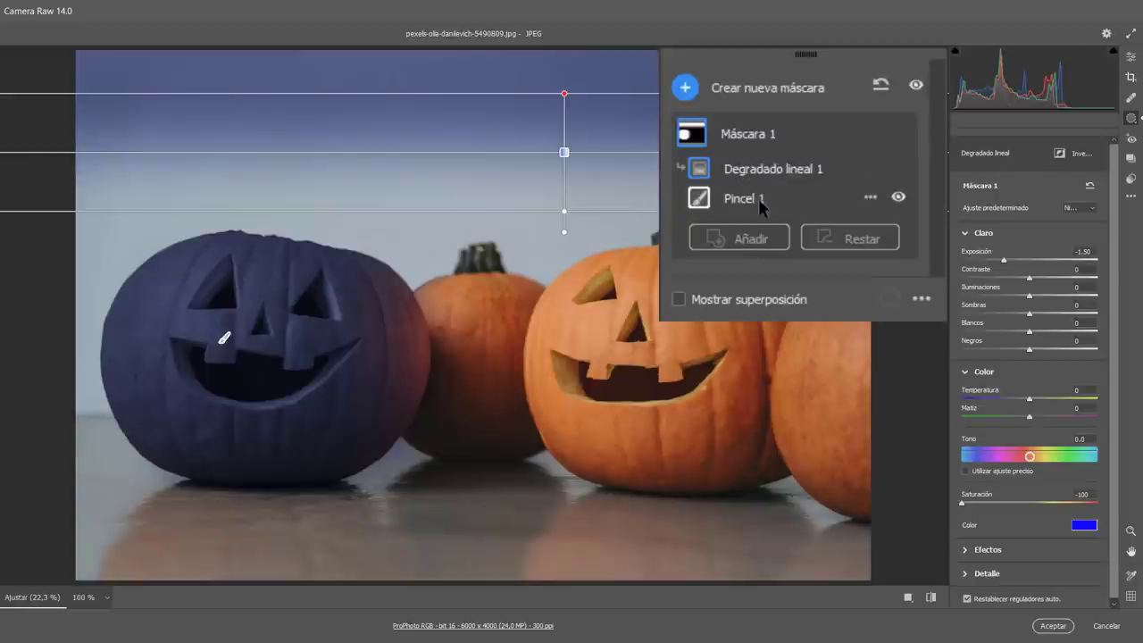
Preview the combined coverage of Máscara 1 and choose the Blanco sobre negro overlay mode.
{"action": "mouse_move", "coordinate": [701, 209]}
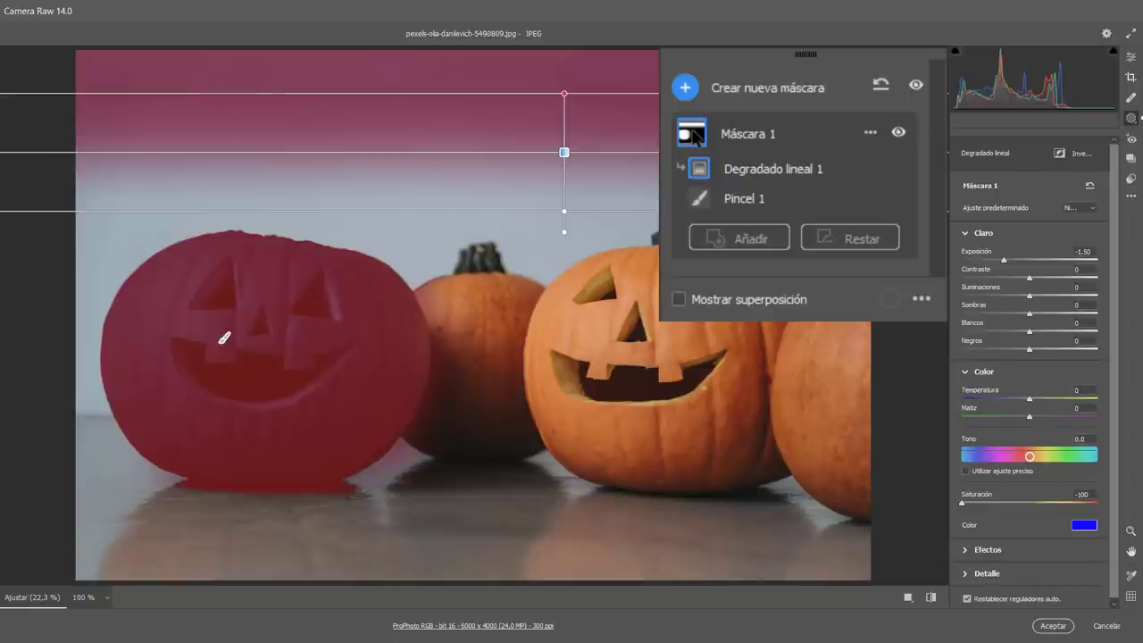
{"action": "left_click", "coordinate": [922, 299]}
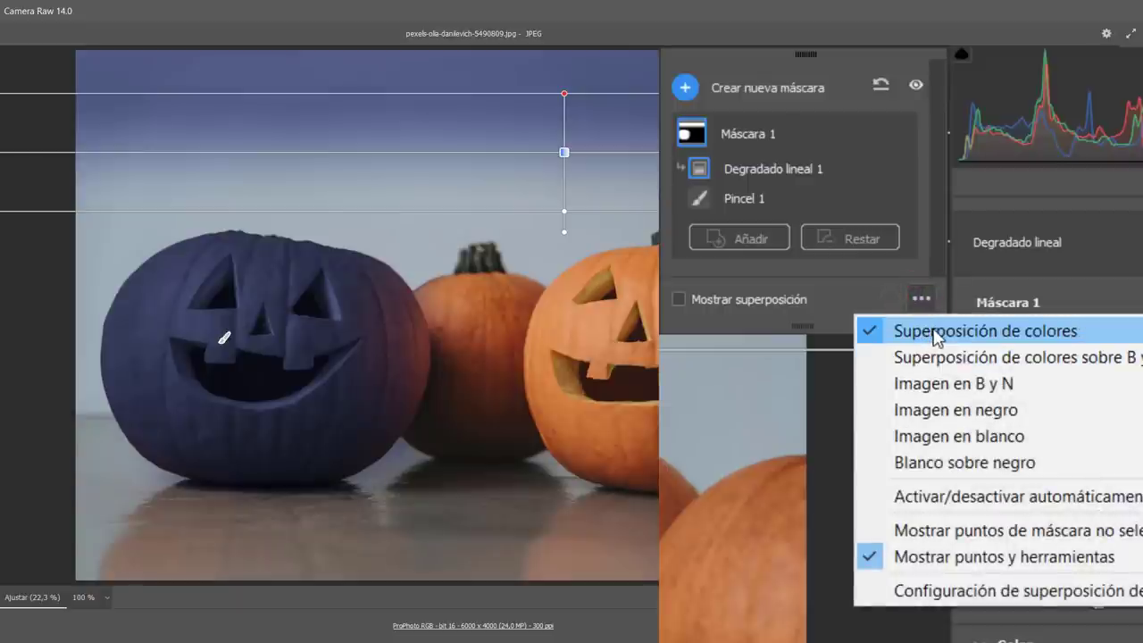
{"action": "left_click", "coordinate": [942, 464]}
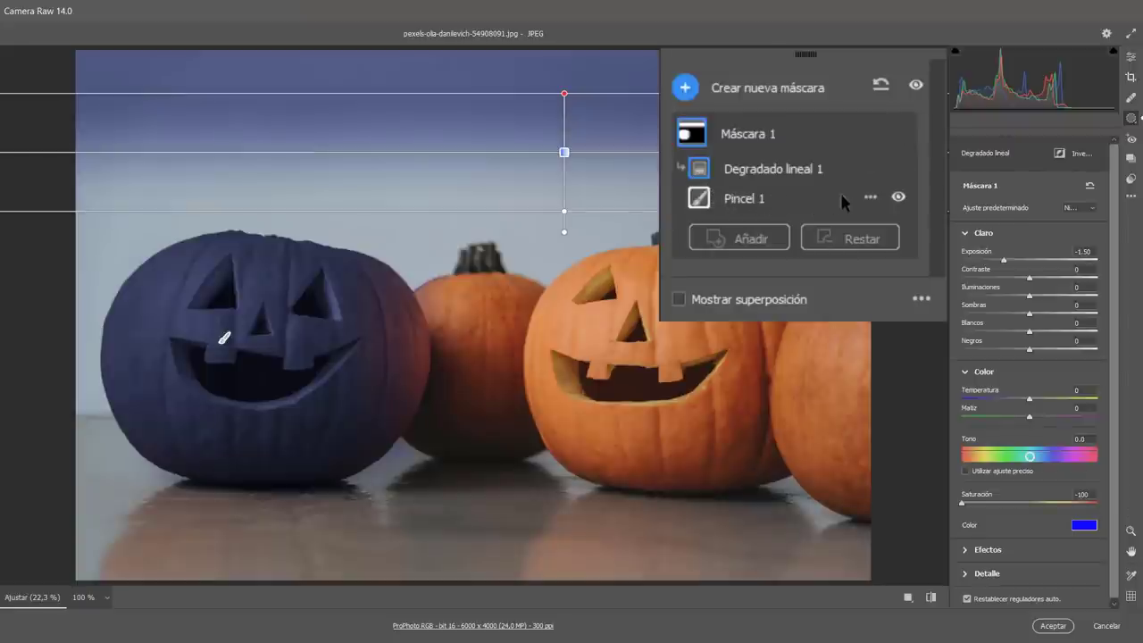
Hide and show Pincel 1 and Degradado lineal 1 one at a time to compare what each component contributes.
{"action": "left_click", "coordinate": [898, 198]}
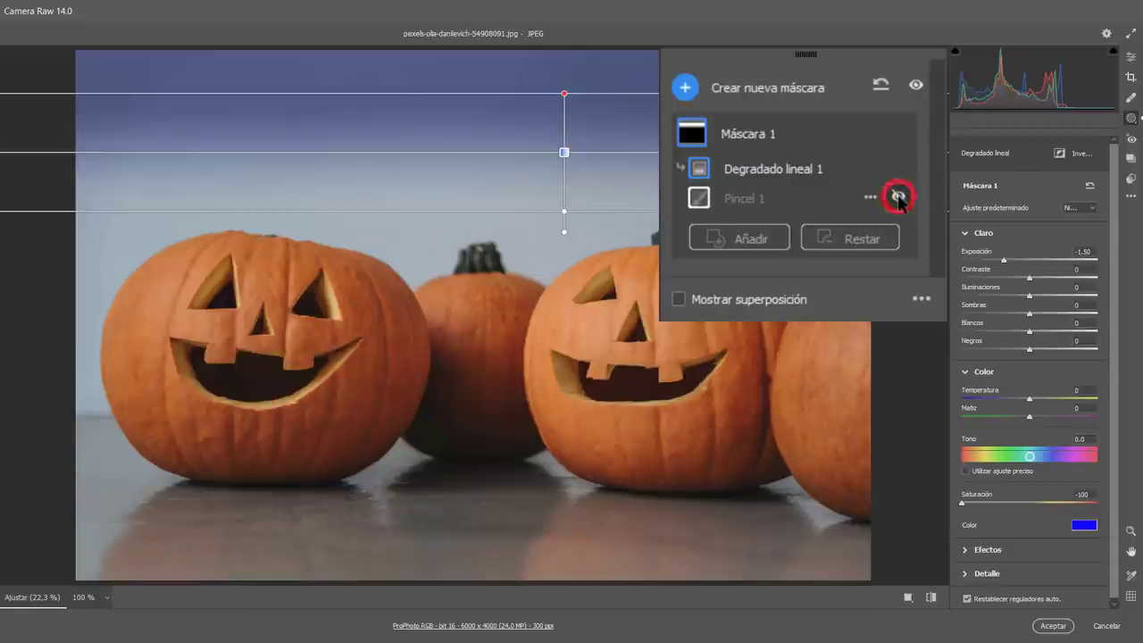
{"action": "left_click", "coordinate": [898, 198]}
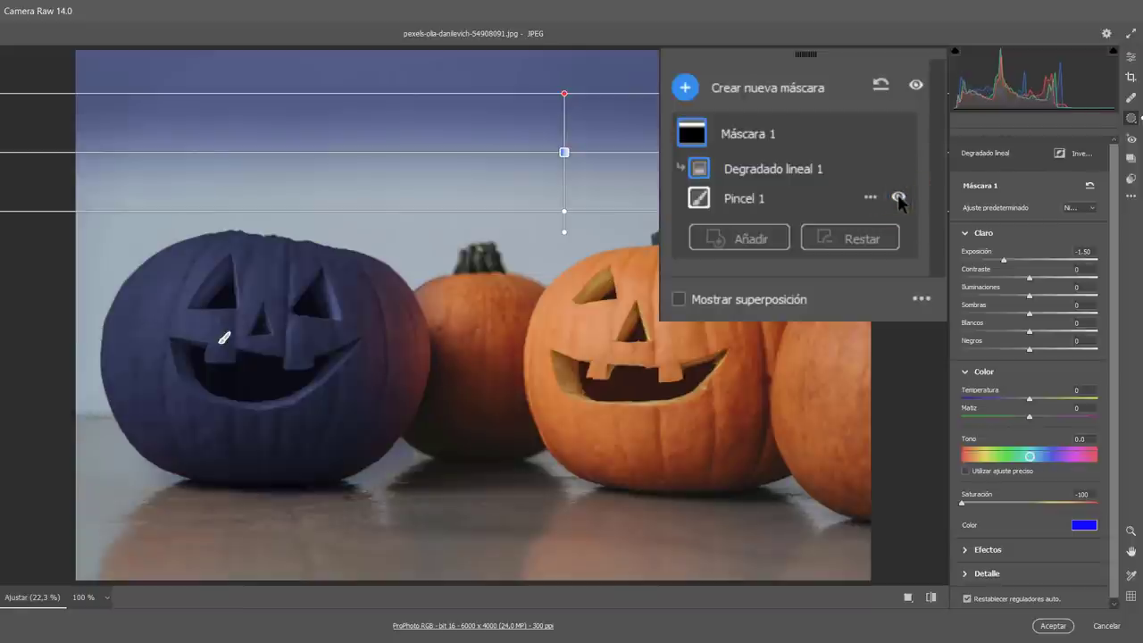
{"action": "left_click", "coordinate": [899, 197]}
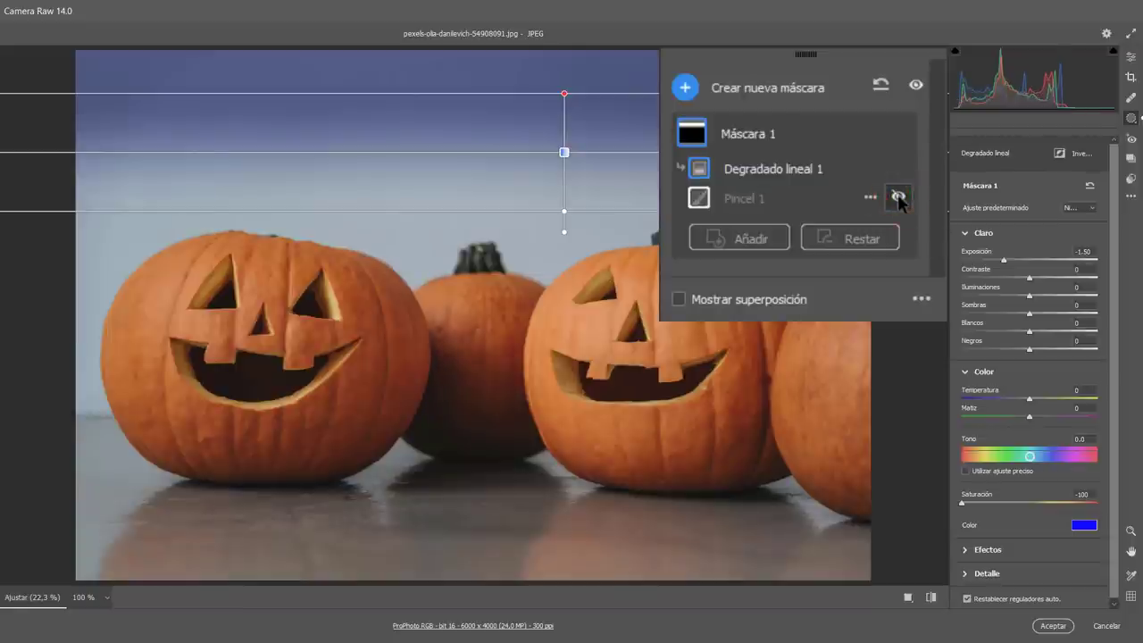
{"action": "left_click", "coordinate": [899, 197]}
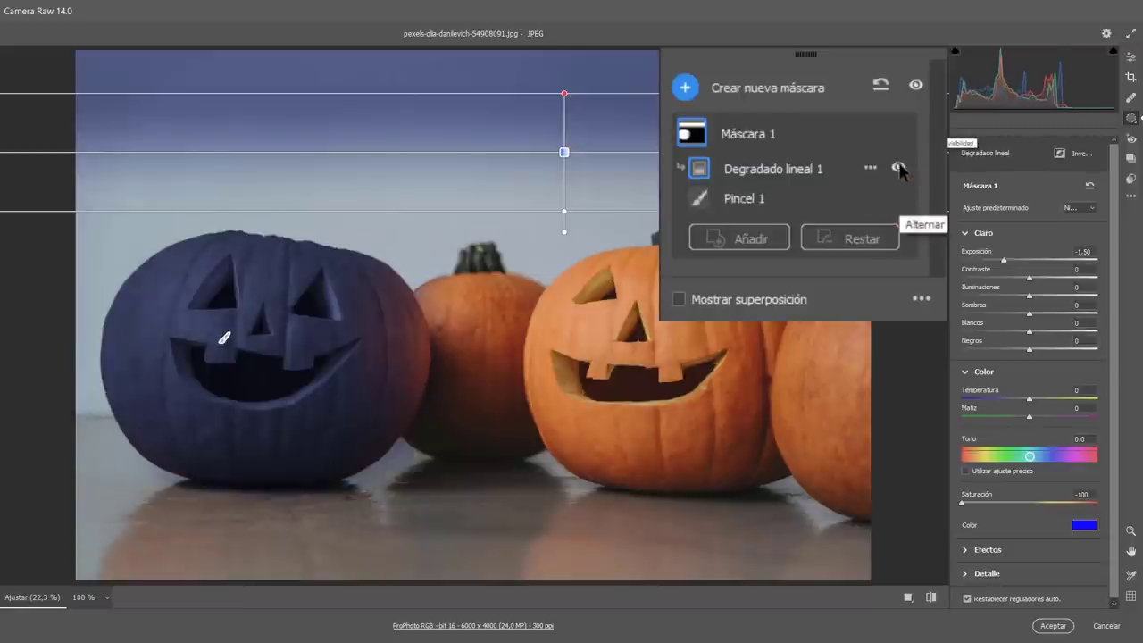
{"action": "left_click", "coordinate": [898, 168]}
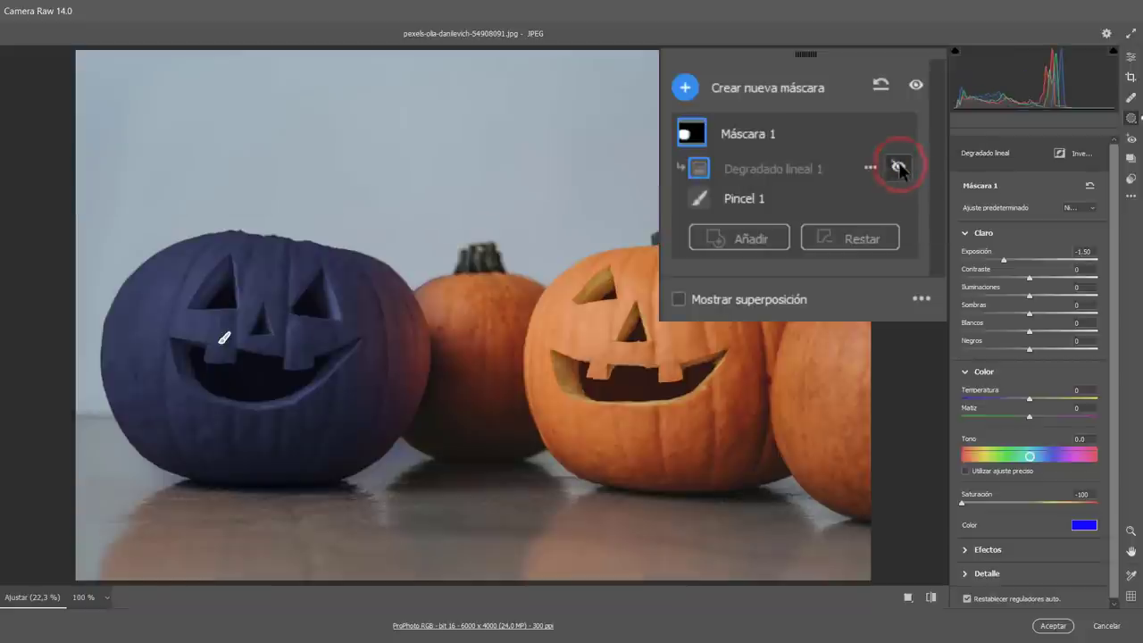
{"action": "left_click", "coordinate": [899, 168]}
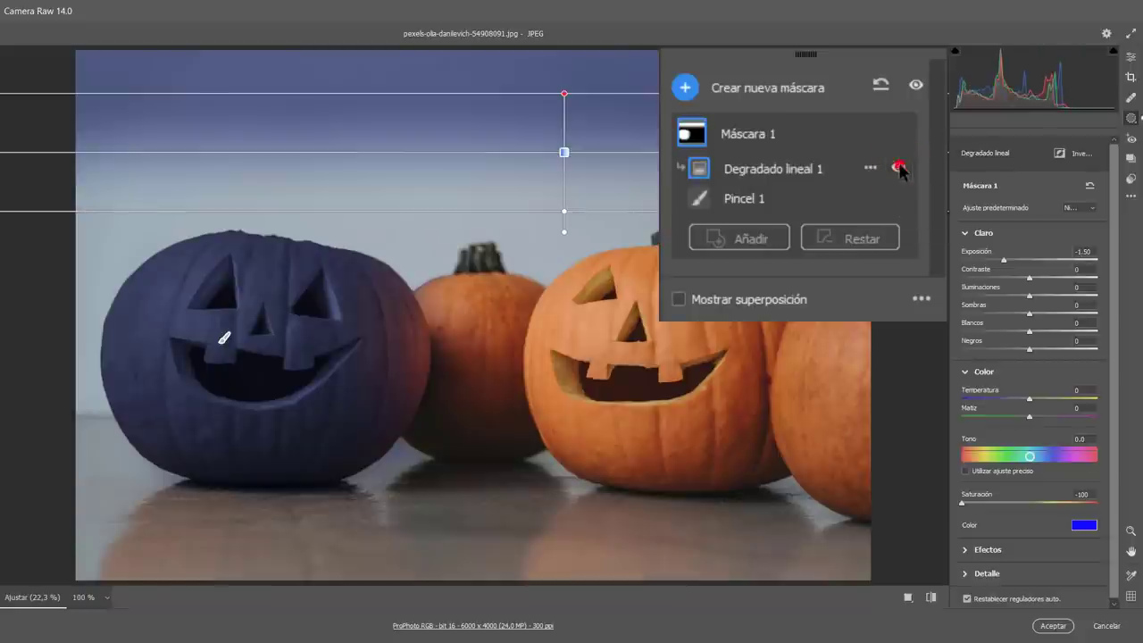
{"action": "left_click", "coordinate": [898, 168]}
{"action": "left_click", "coordinate": [898, 168]}
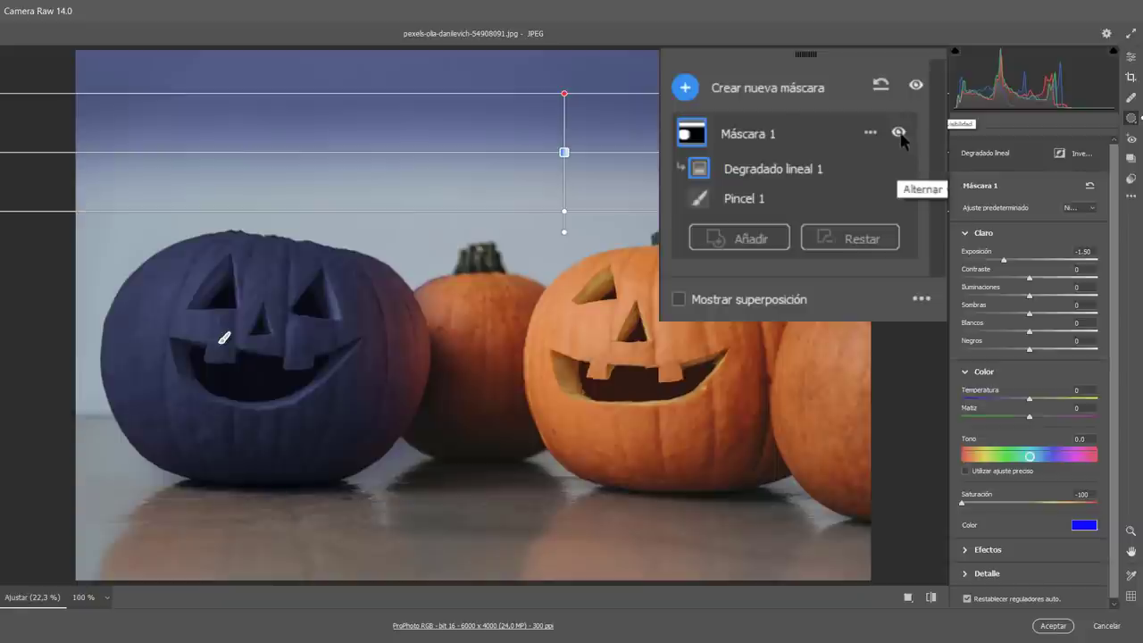
Switch the visibility of Máscara 1, and of all masks together, off and on to compare the photo with and without adjustments.
{"action": "left_click", "coordinate": [898, 133]}
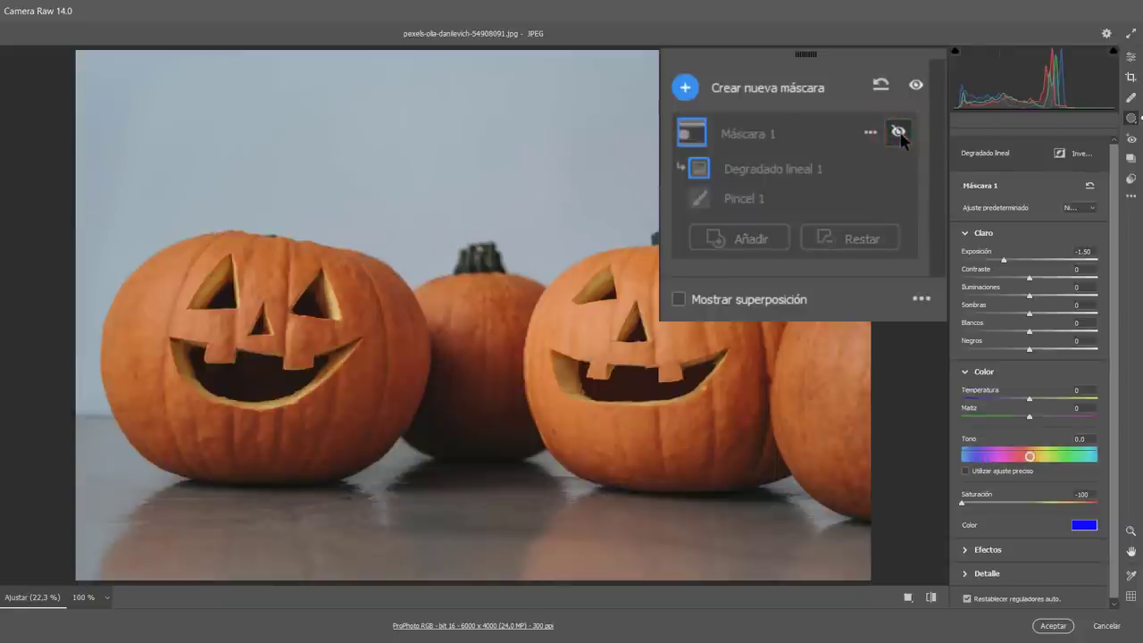
{"action": "left_click", "coordinate": [899, 133]}
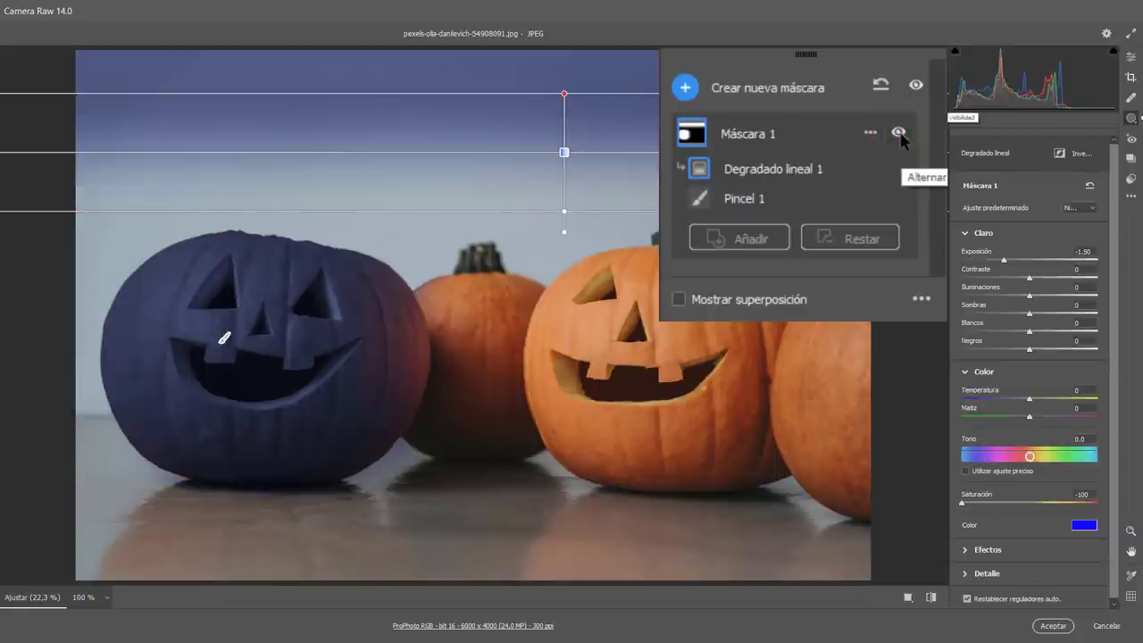
{"action": "left_click", "coordinate": [915, 85]}
{"action": "left_click", "coordinate": [916, 85]}
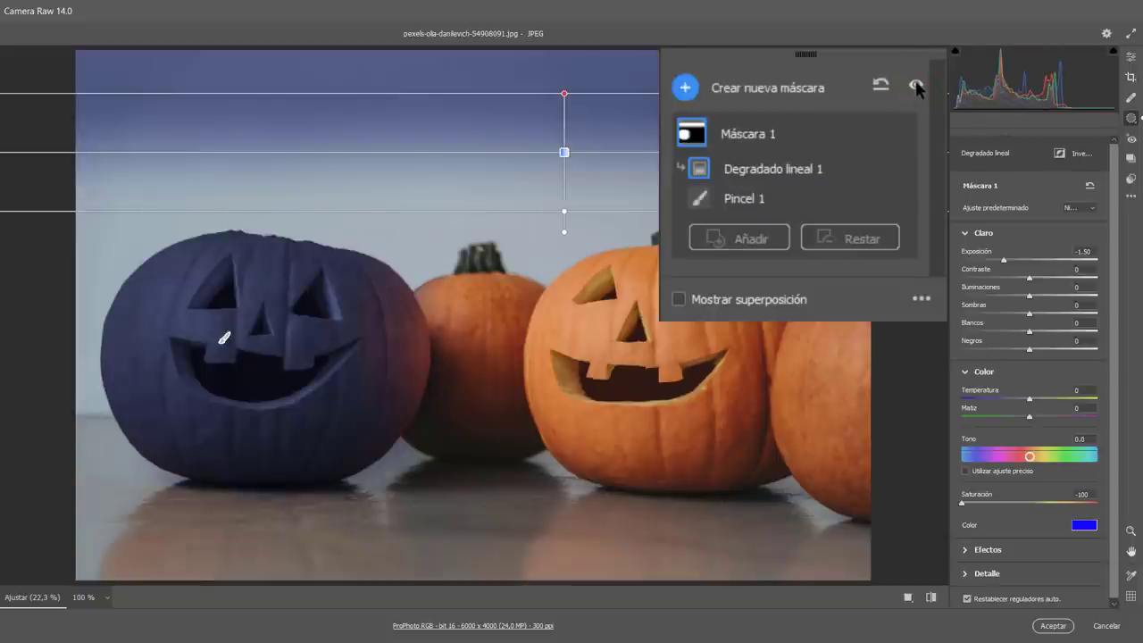
{"action": "left_click", "coordinate": [916, 85]}
{"action": "left_click", "coordinate": [915, 84]}
{"action": "left_click", "coordinate": [915, 85]}
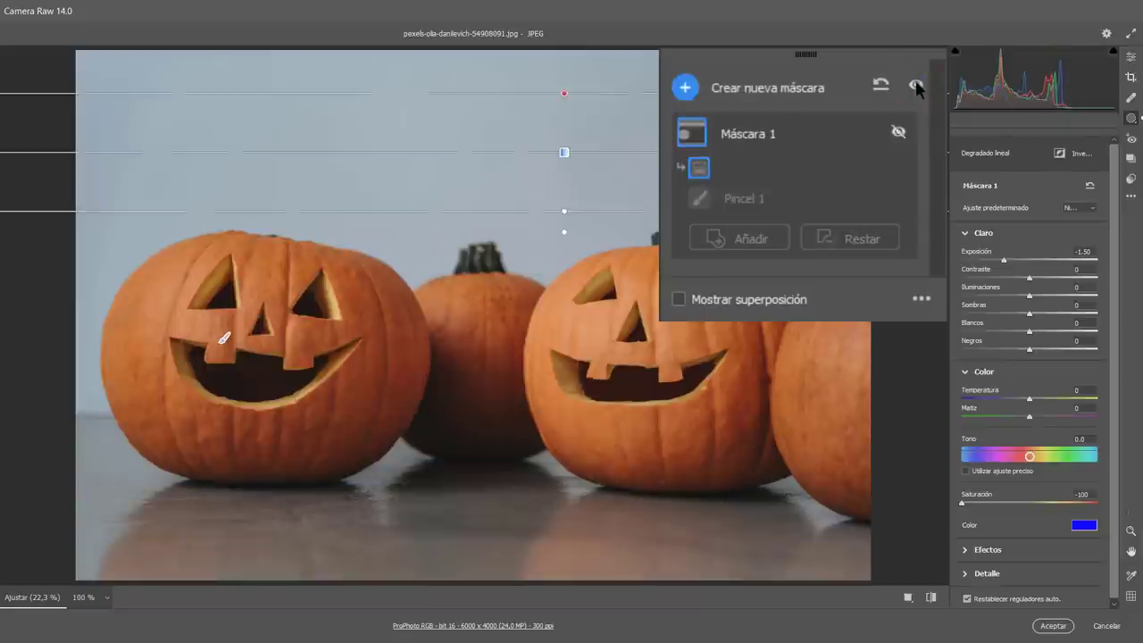
{"action": "left_click", "coordinate": [916, 85]}
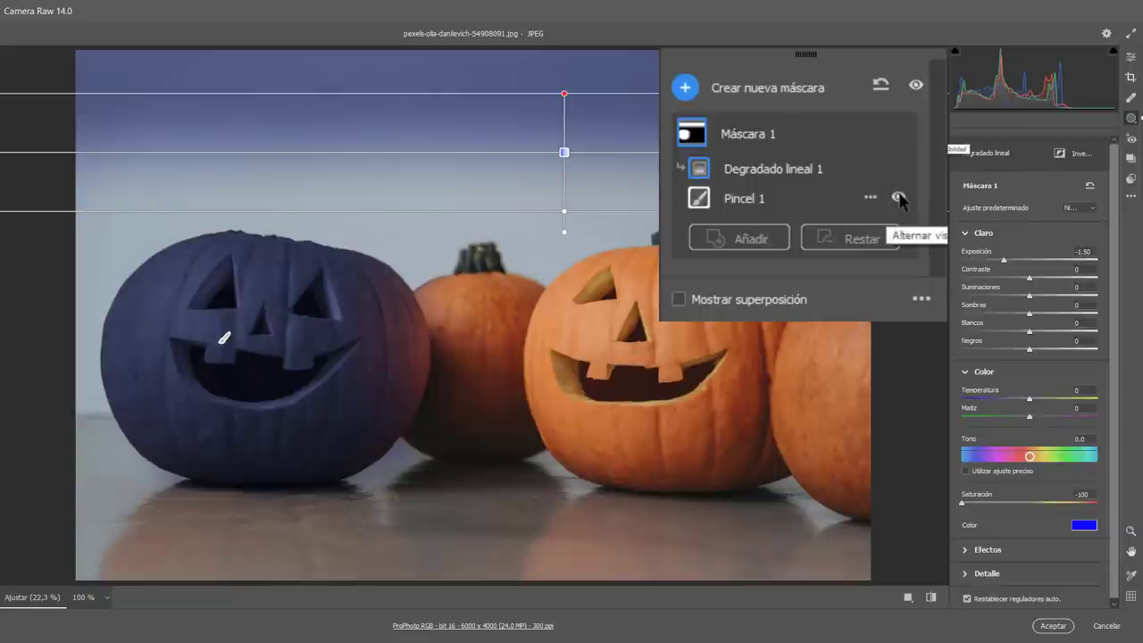
Recheck visibility at every level by hiding and showing Pincel 1, Degradado lineal 1, Máscara 1 and all masks in turn.
{"action": "left_click", "coordinate": [898, 197]}
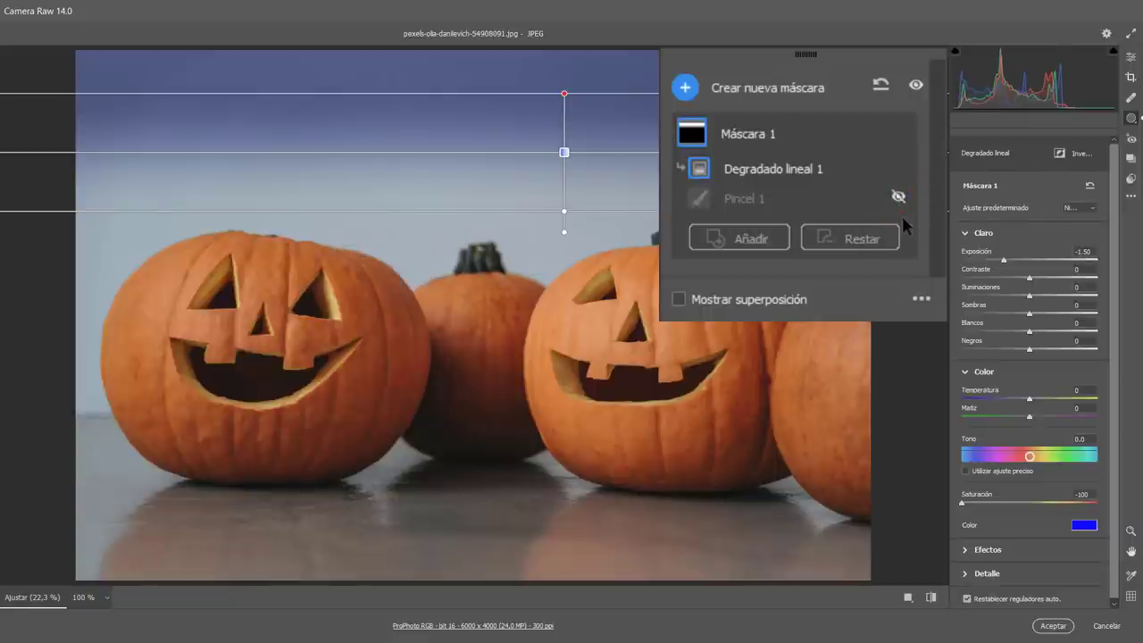
{"action": "left_click", "coordinate": [898, 197]}
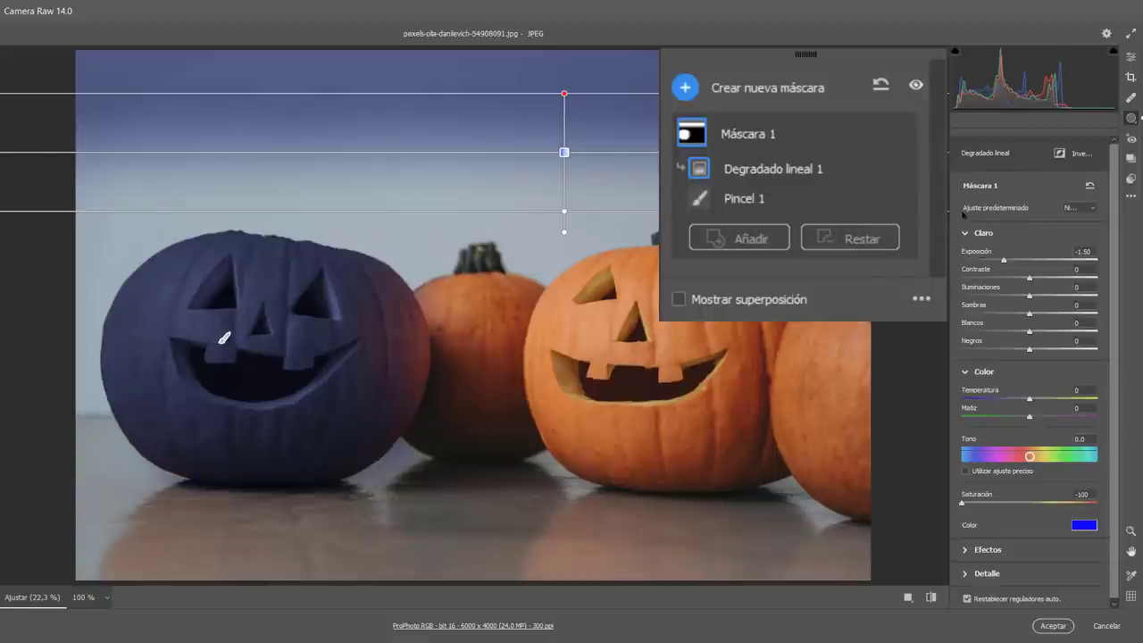
{"action": "left_click", "coordinate": [898, 168]}
{"action": "left_click", "coordinate": [898, 167]}
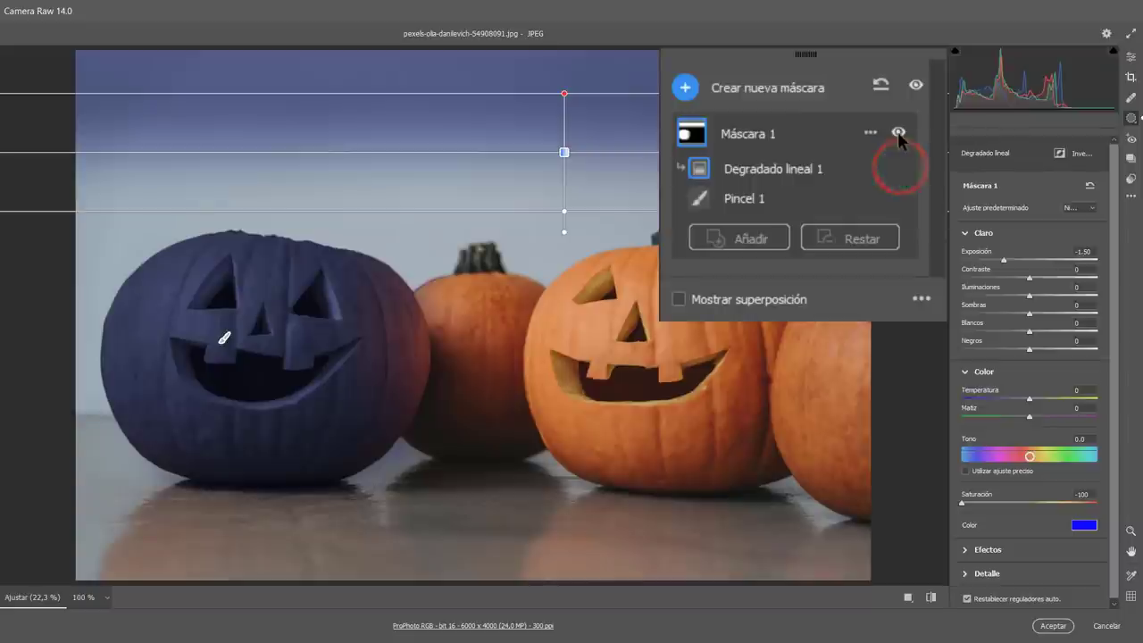
{"action": "left_click", "coordinate": [898, 134]}
{"action": "left_click", "coordinate": [898, 133]}
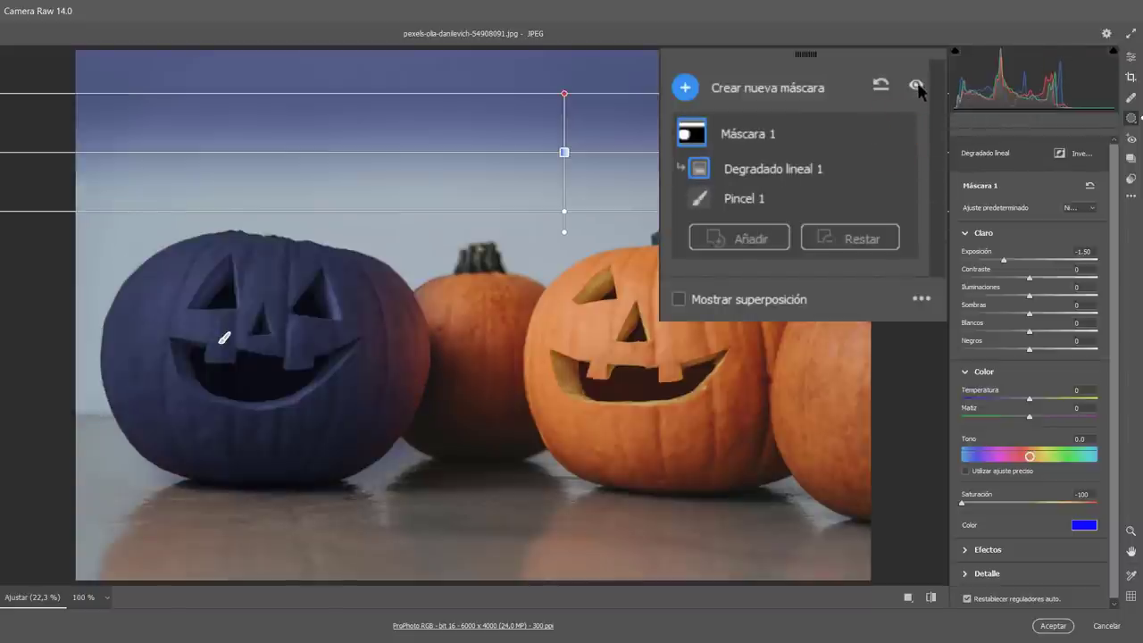
{"action": "left_click", "coordinate": [917, 84]}
{"action": "left_click", "coordinate": [917, 84]}
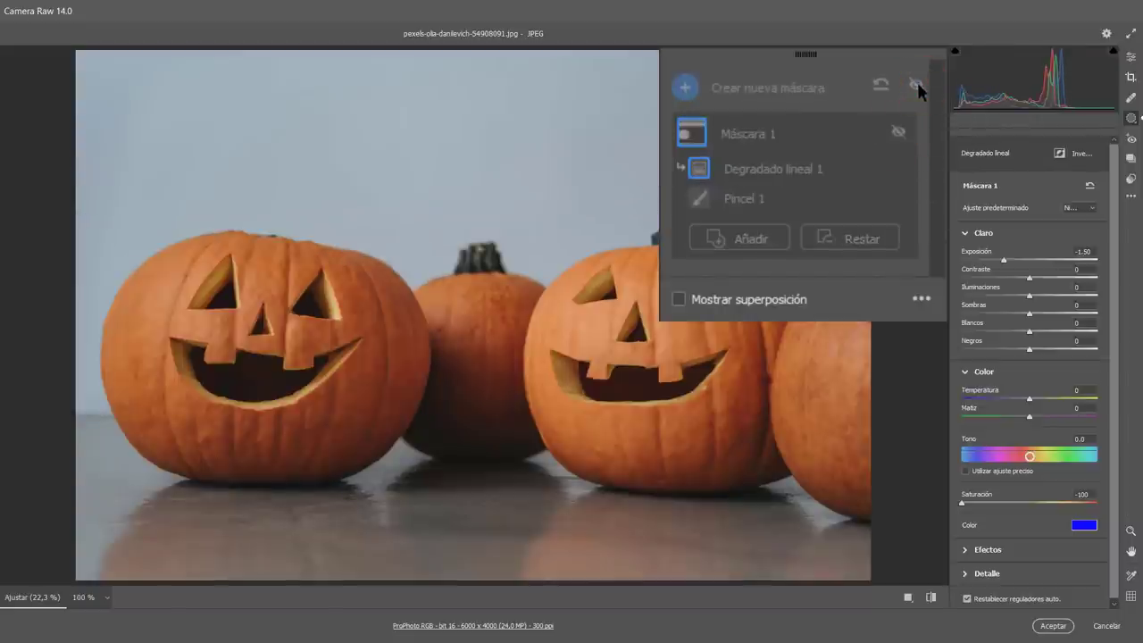
{"action": "left_click", "coordinate": [916, 82]}
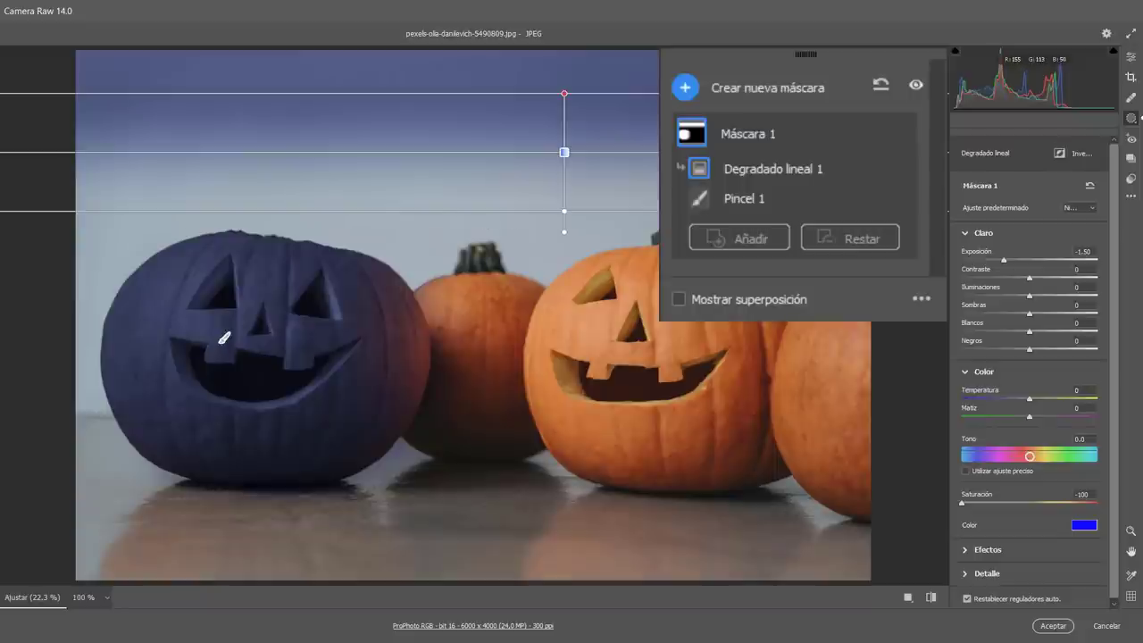
Try inverting the area of Degradado lineal 1 several times, ending with its original direction.
{"action": "left_click", "coordinate": [920, 298]}
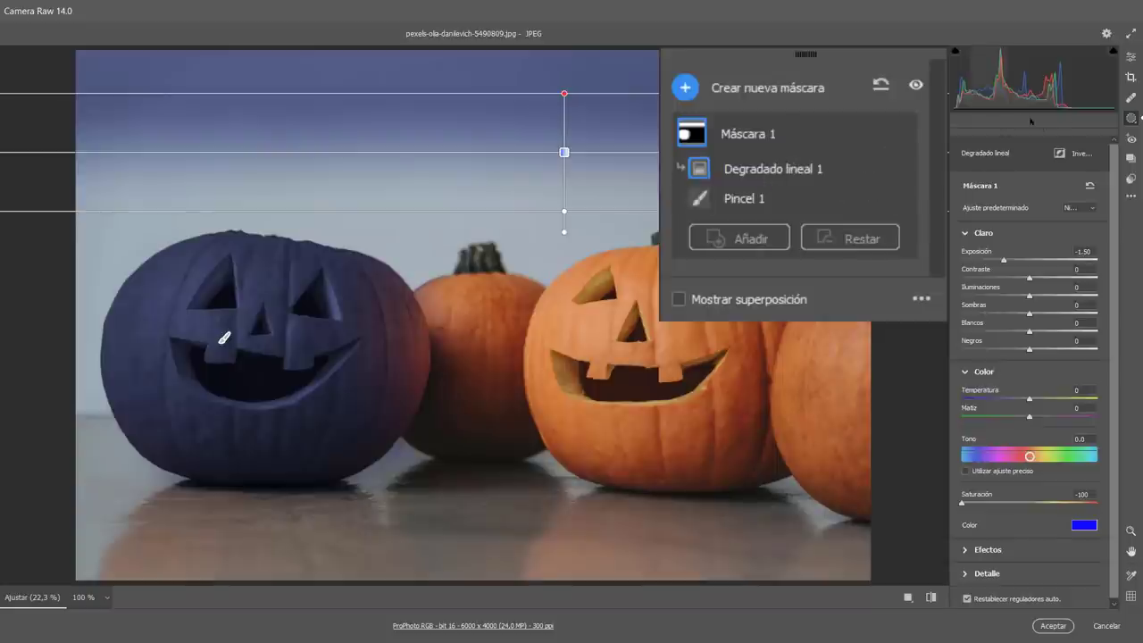
{"action": "left_click", "coordinate": [1061, 153]}
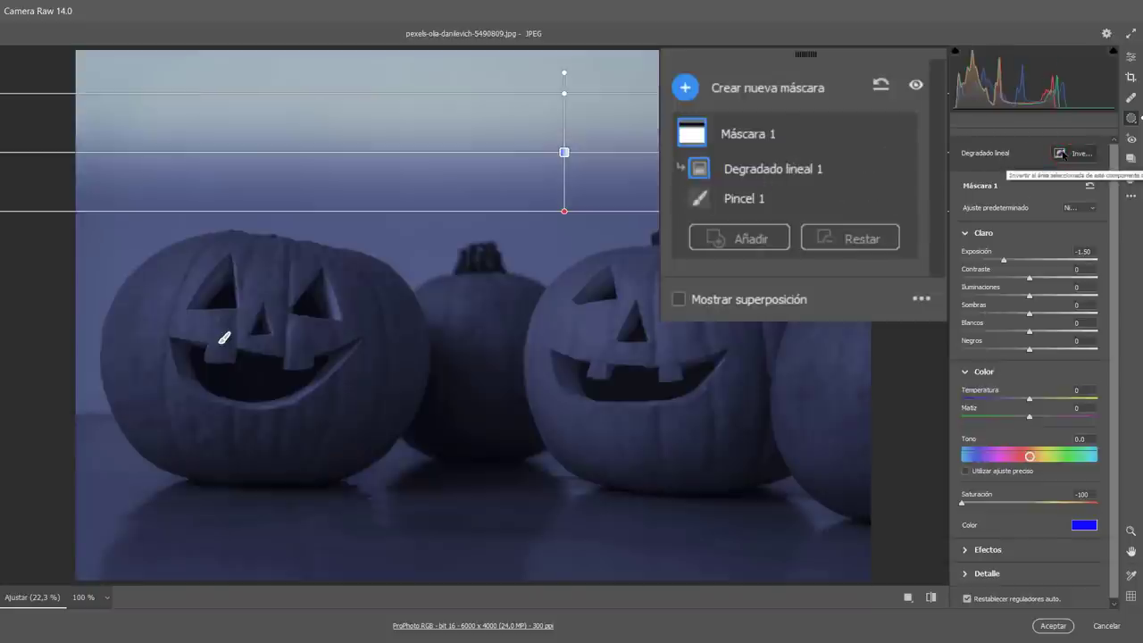
{"action": "left_click", "coordinate": [1061, 154]}
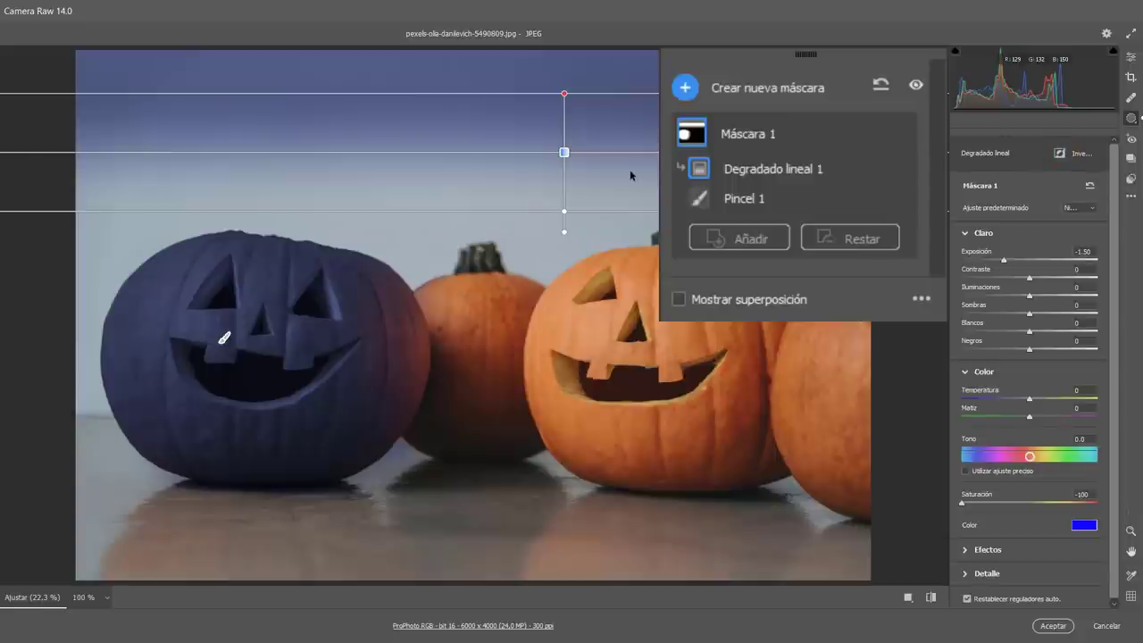
{"action": "key", "text": "apostrophe"}
{"action": "key", "text": "apostrophe"}
{"action": "key", "text": "apostrophe"}
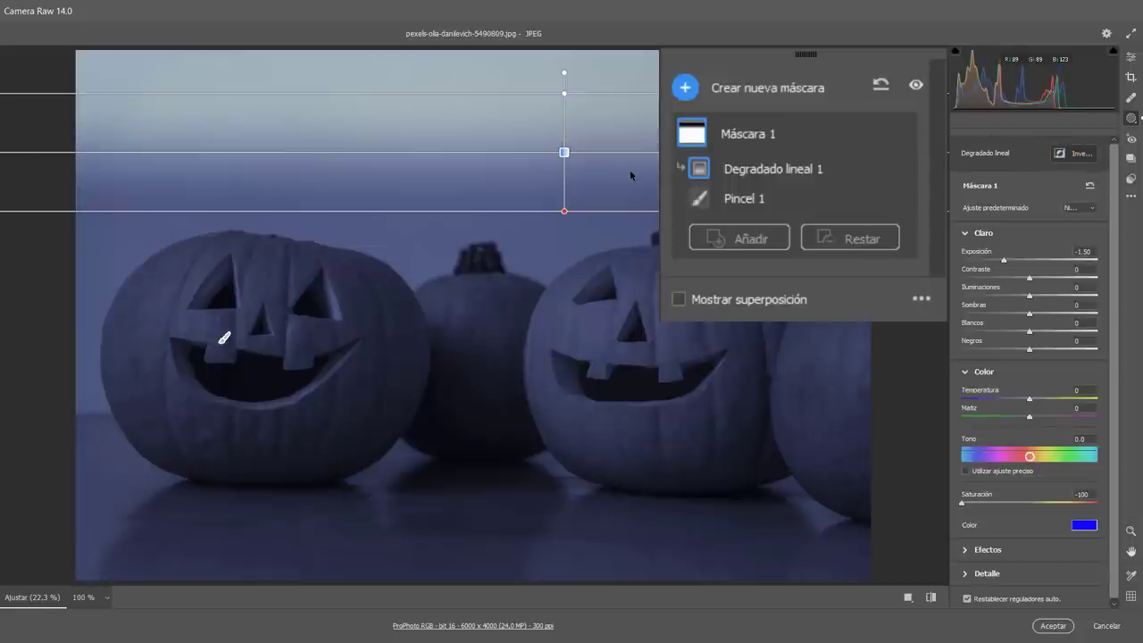
{"action": "key", "text": "apostrophe"}
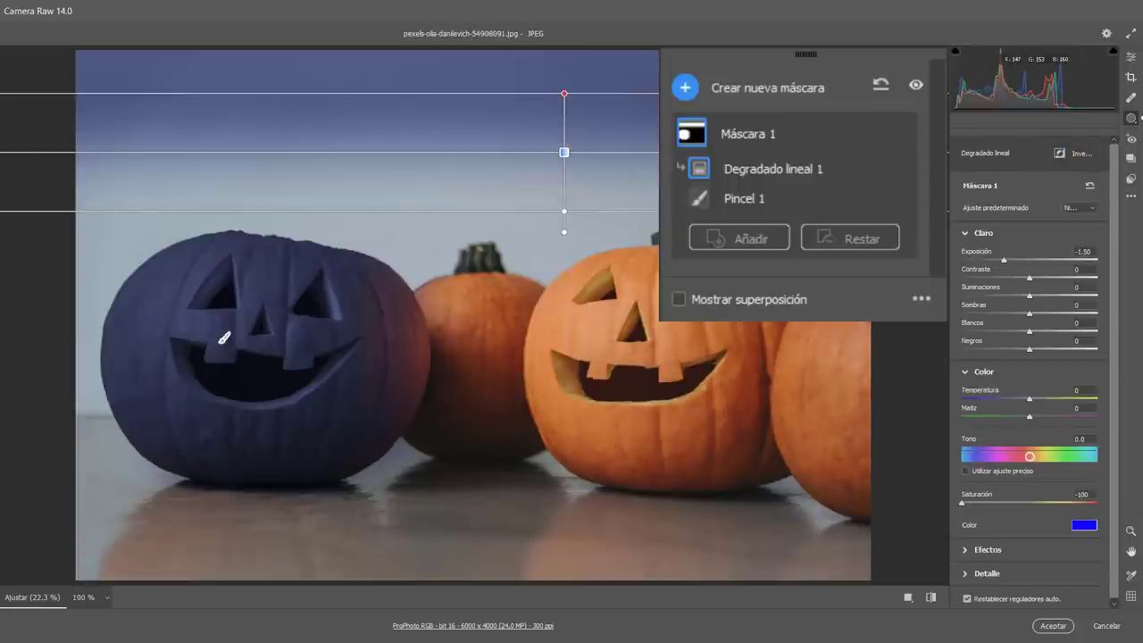
{"action": "key", "text": "apostrophe"}
{"action": "key", "text": "apostrophe"}
Rename Máscara 1 as "Efecto oscuro+azul".
{"action": "double_click", "coordinate": [738, 130]}
{"action": "type", "text": "E"}
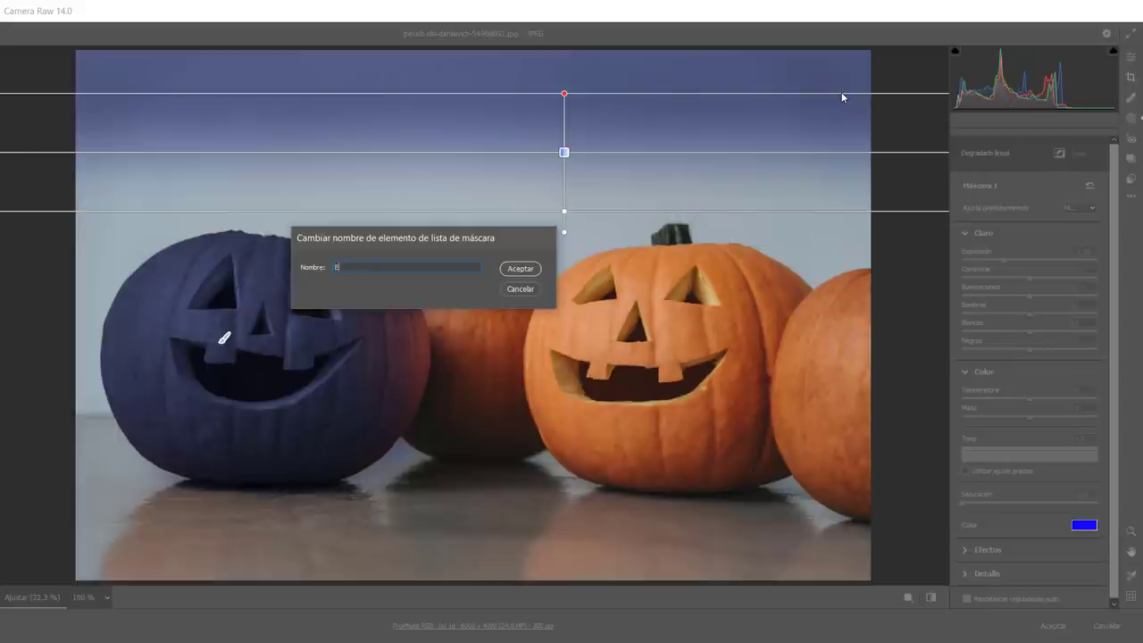
{"action": "type", "text": "fecto oscuro+azul"}
{"action": "key", "text": "Return"}
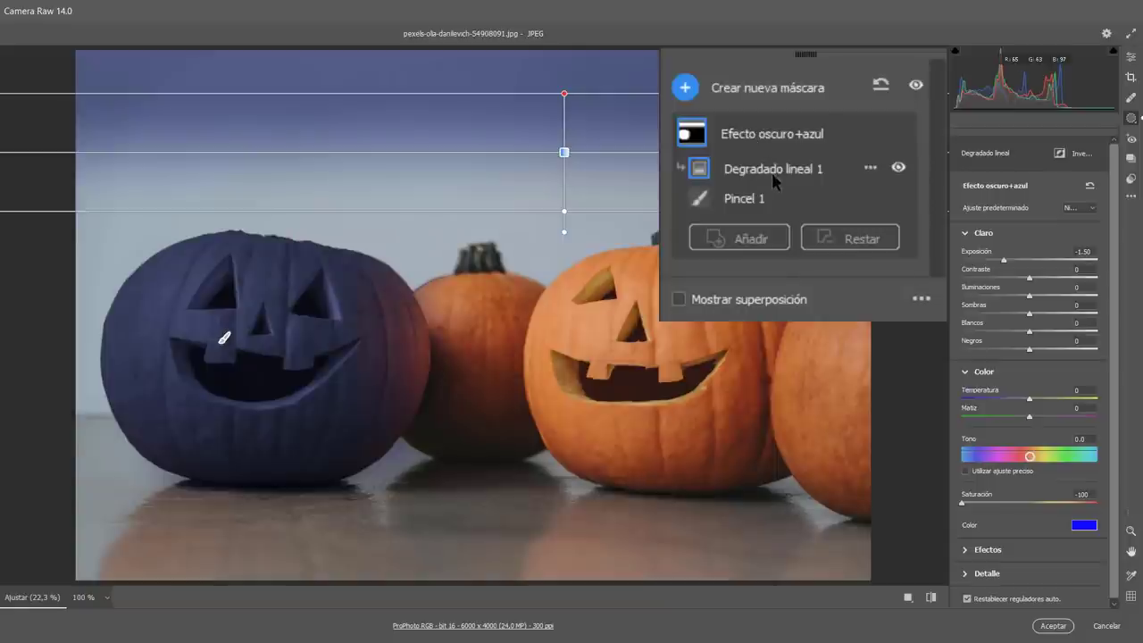
Rename the mask's components: Degradado lineal 1 as "Degradado superior" and Pincel 1 as "Calabaza izquierda".
{"action": "double_click", "coordinate": [773, 170]}
{"action": "type", "text": "De"}
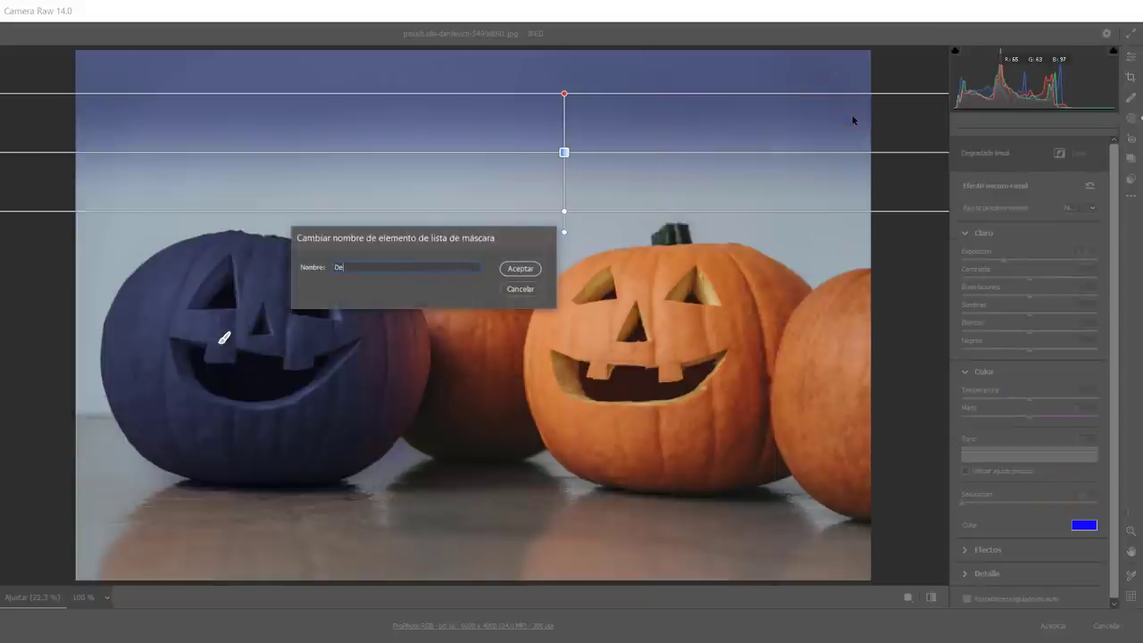
{"action": "type", "text": "gradado superior"}
{"action": "key", "text": "Return"}
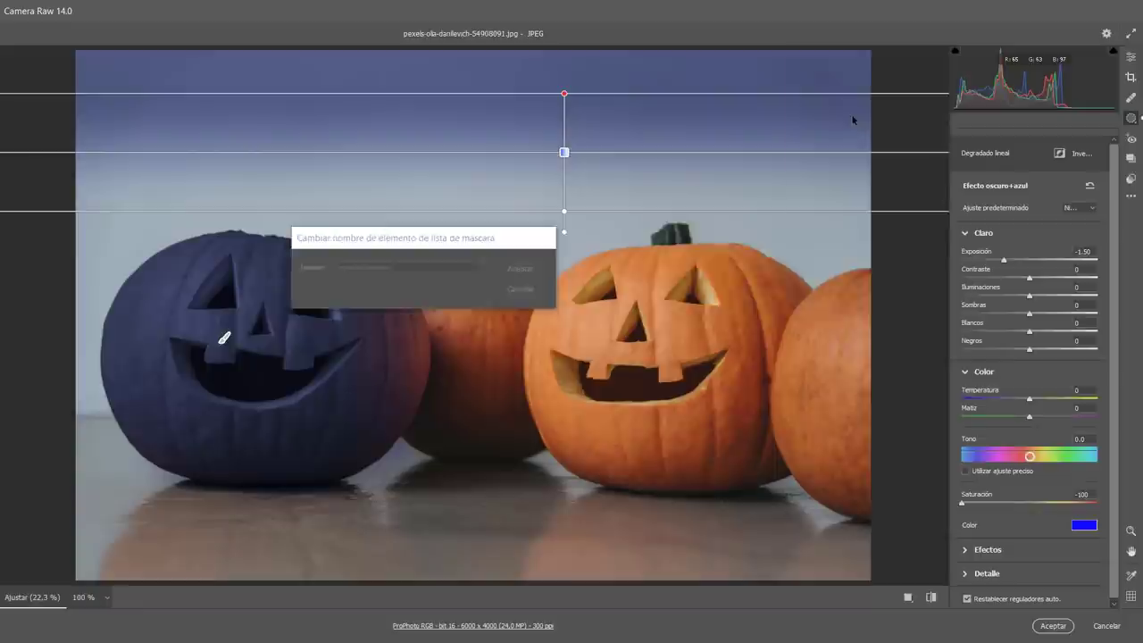
{"action": "double_click", "coordinate": [759, 201]}
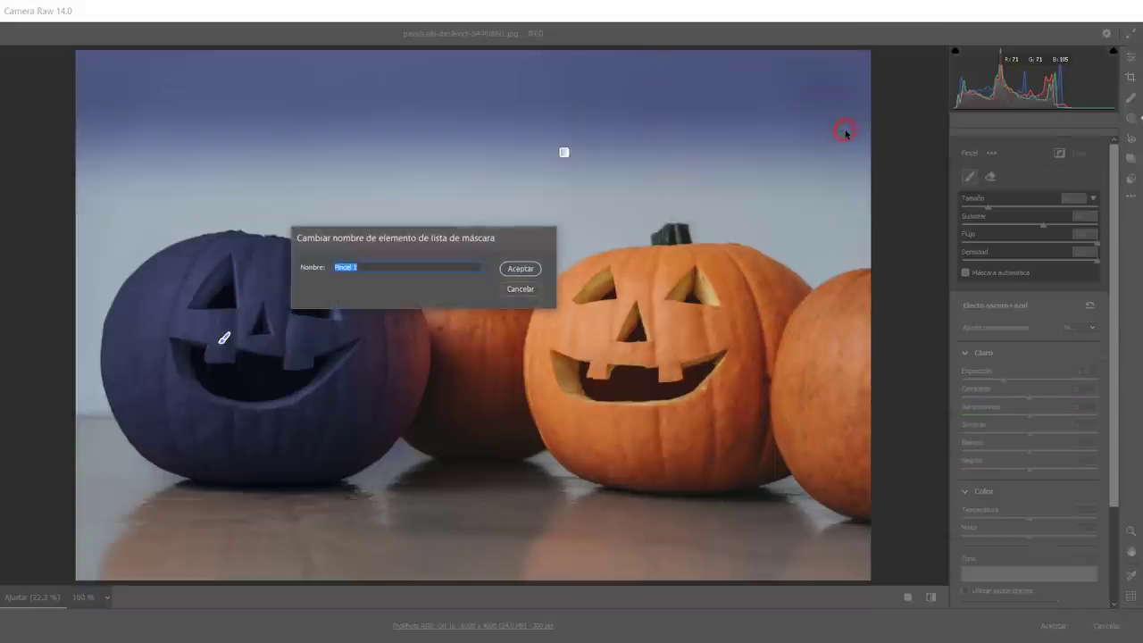
{"action": "type", "text": "Calabaza izquierda"}
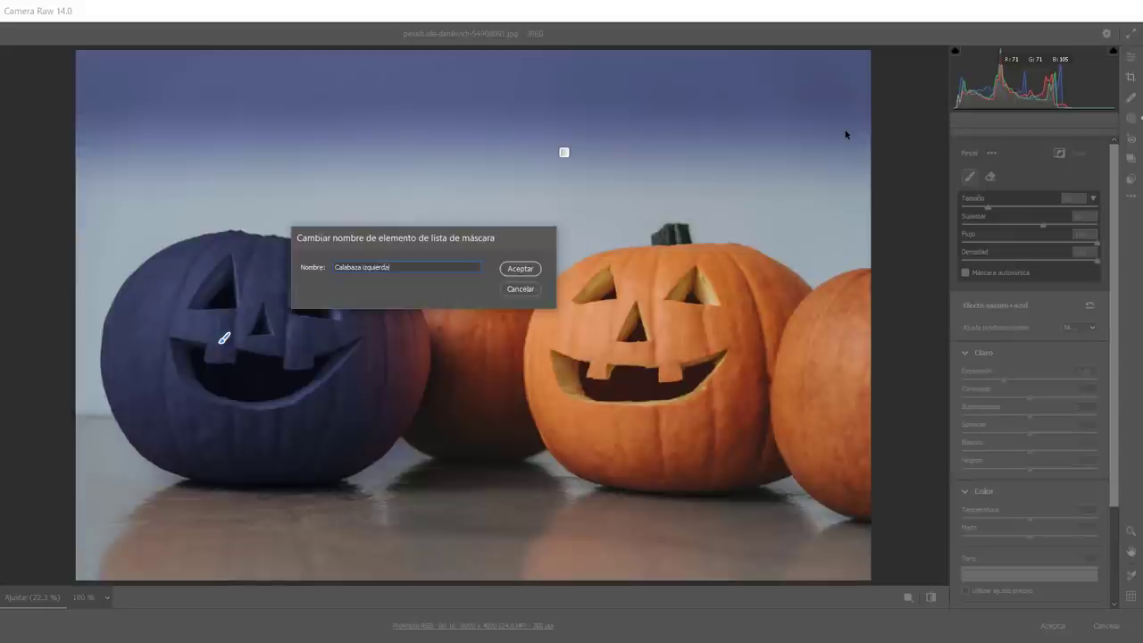
{"action": "key", "text": "Return"}
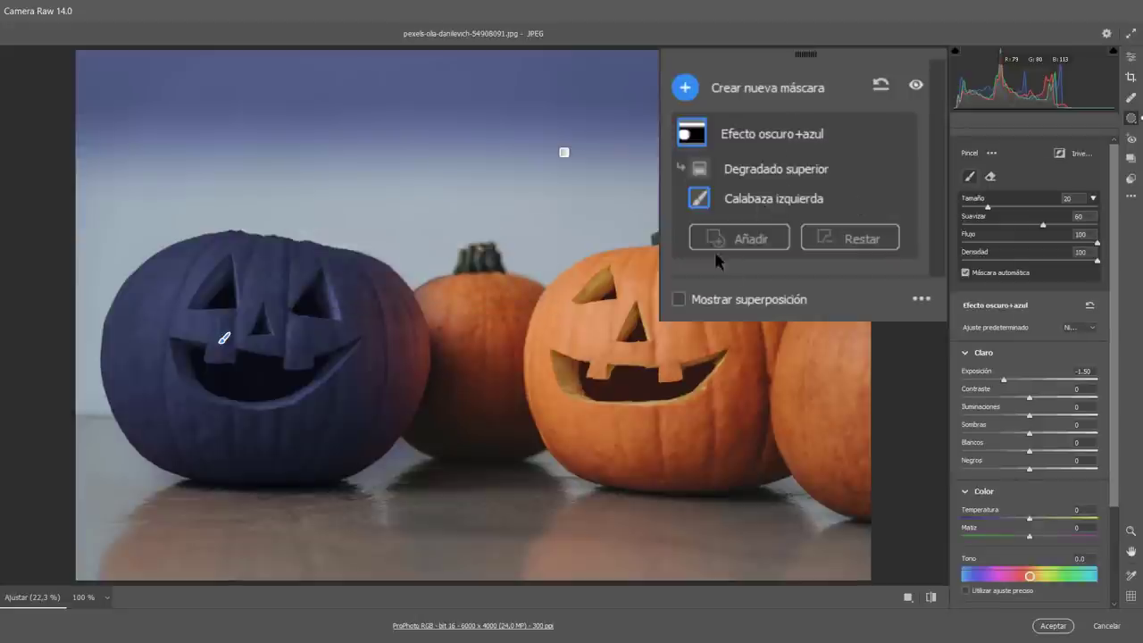